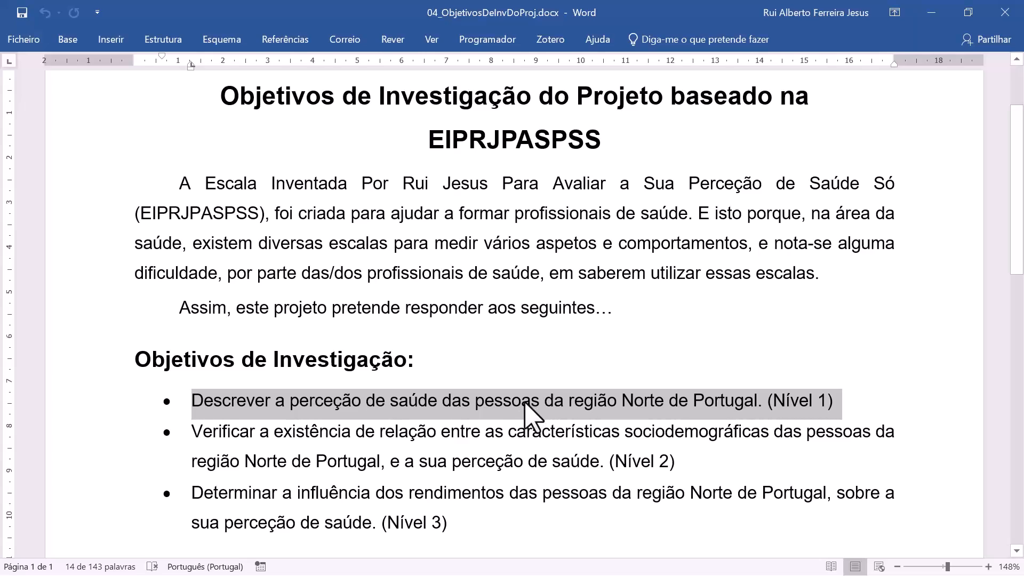
- Highlight the second research objective (Nível 2) in the Word document and view the diagram of its required analyses
left_click(103, 436)
left_click_drag(96, 451, 97, 462)
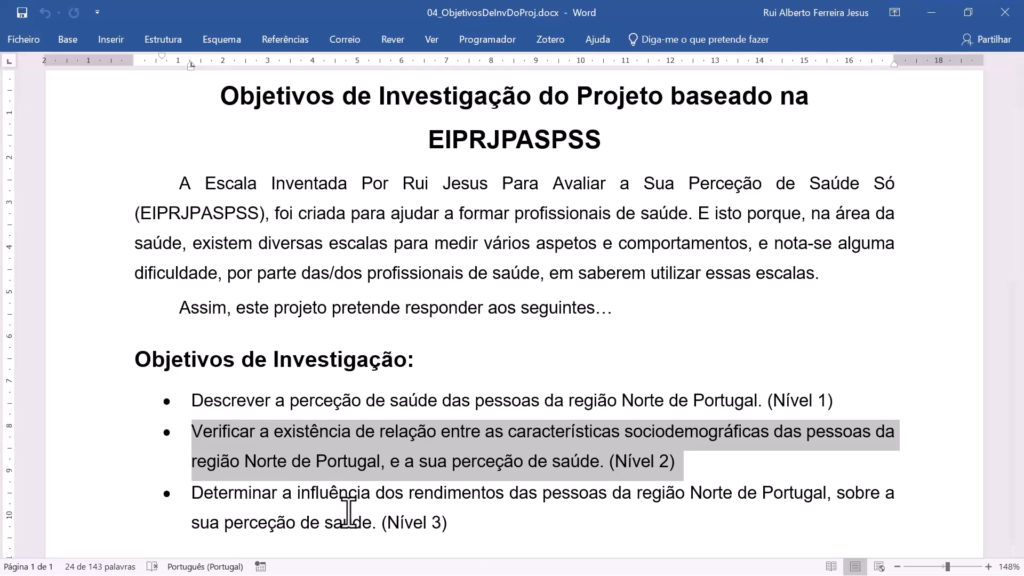
scroll(403, 493, "down", 7)
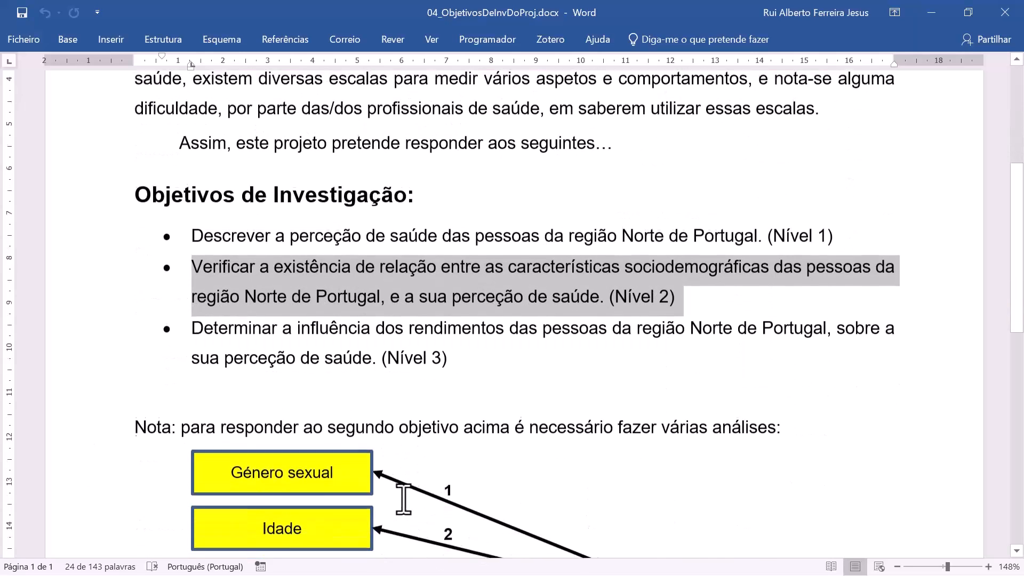
scroll(404, 498, "down", 1)
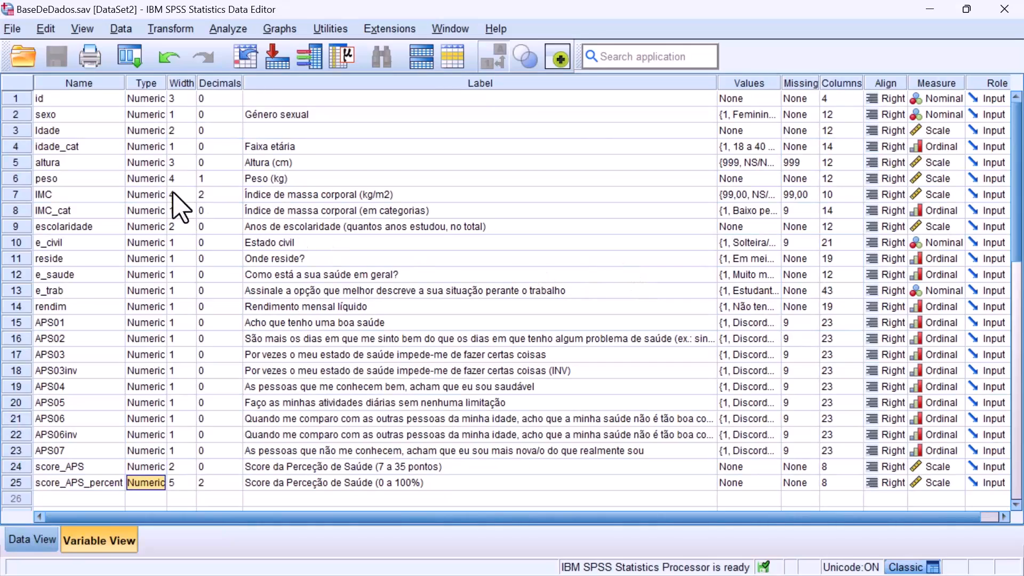
- Switch to the SPSS data file and review the variables sexo to rendim, the APS item labels and the score labels
left_click_drag(58, 114, 69, 291)
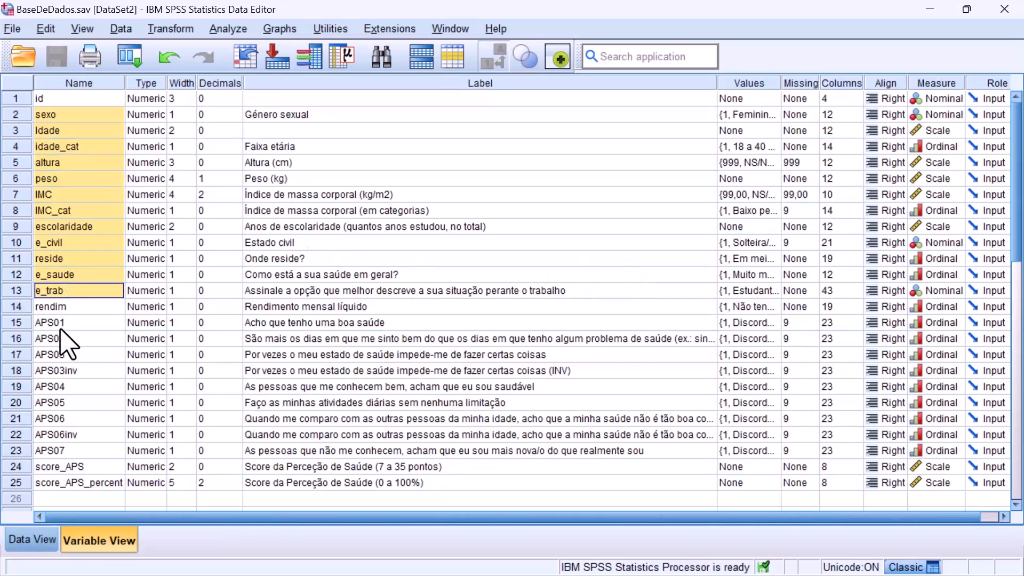
key("shift+Down")
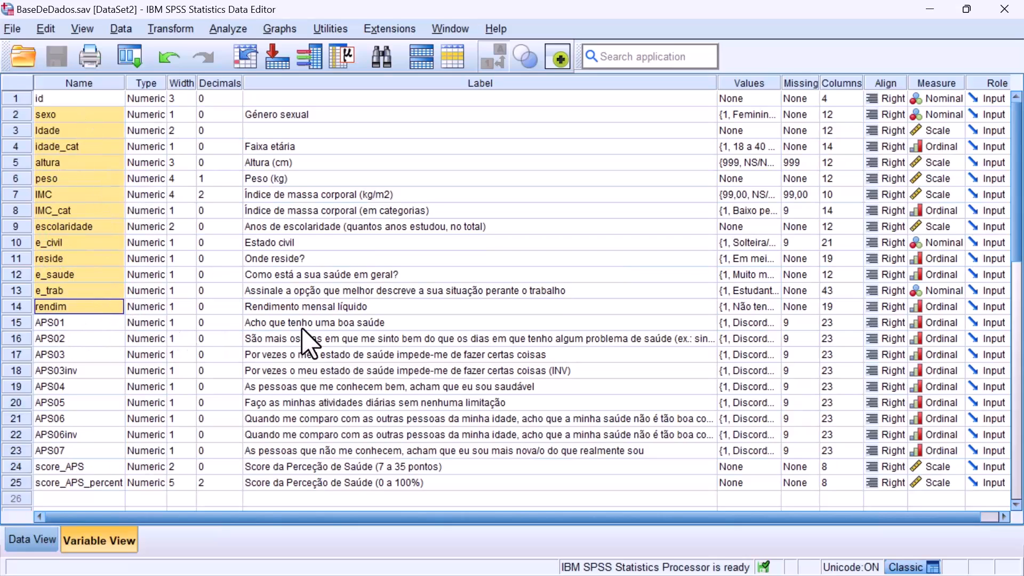
left_click_drag(378, 326, 384, 490)
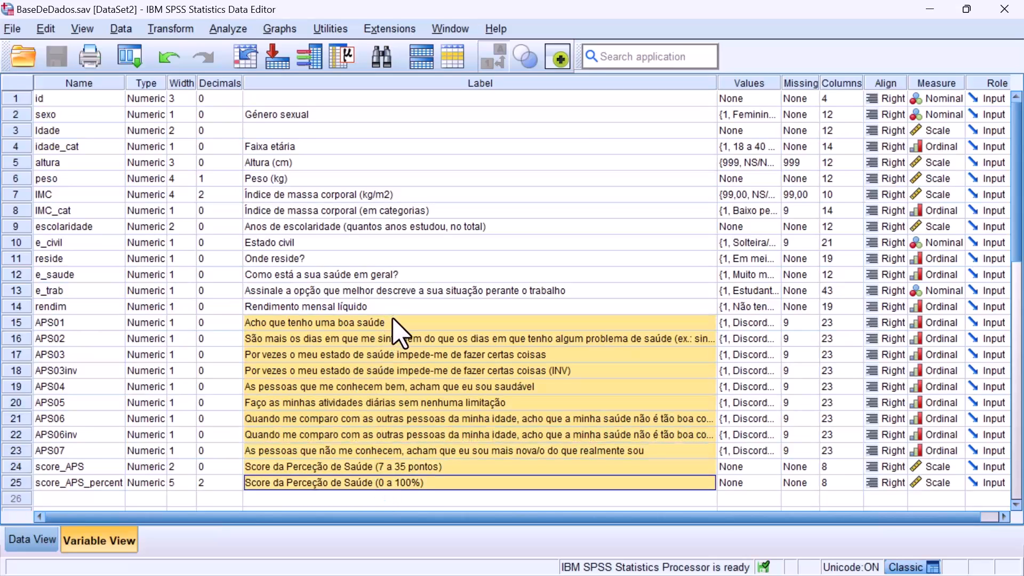
left_click(421, 308)
left_click_drag(421, 322, 401, 448)
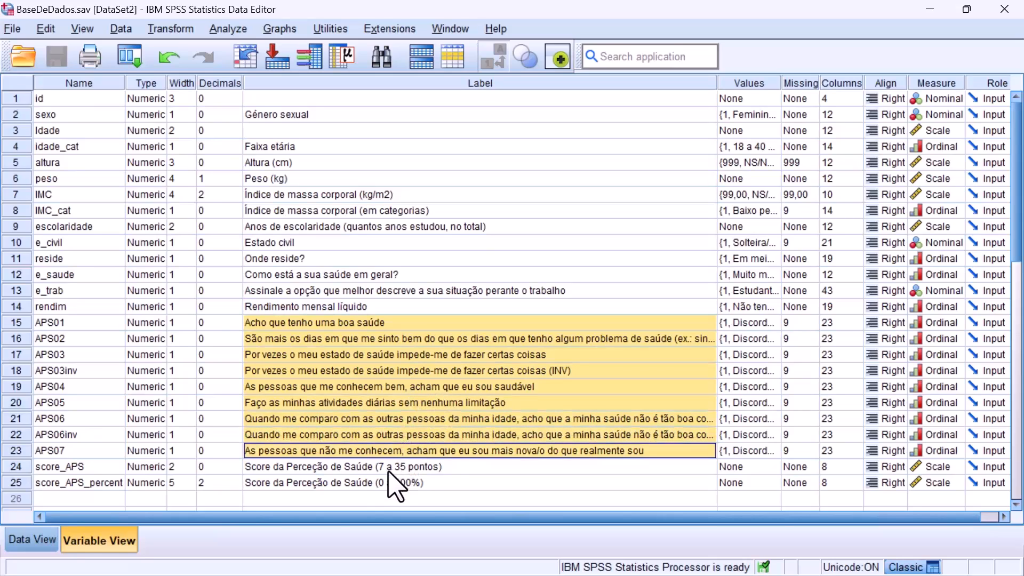
double_click(266, 482)
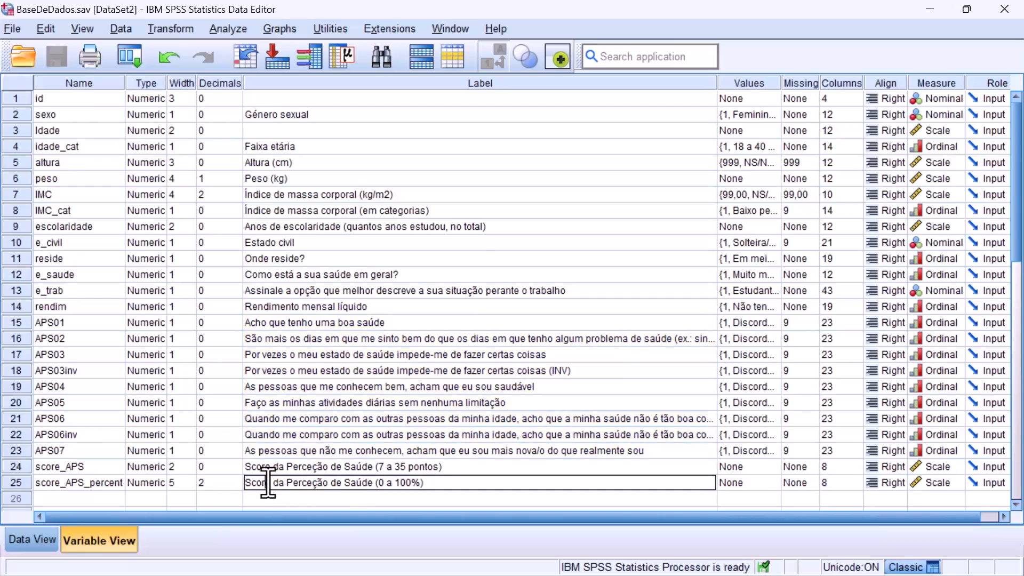
key("Up")
key("Down")
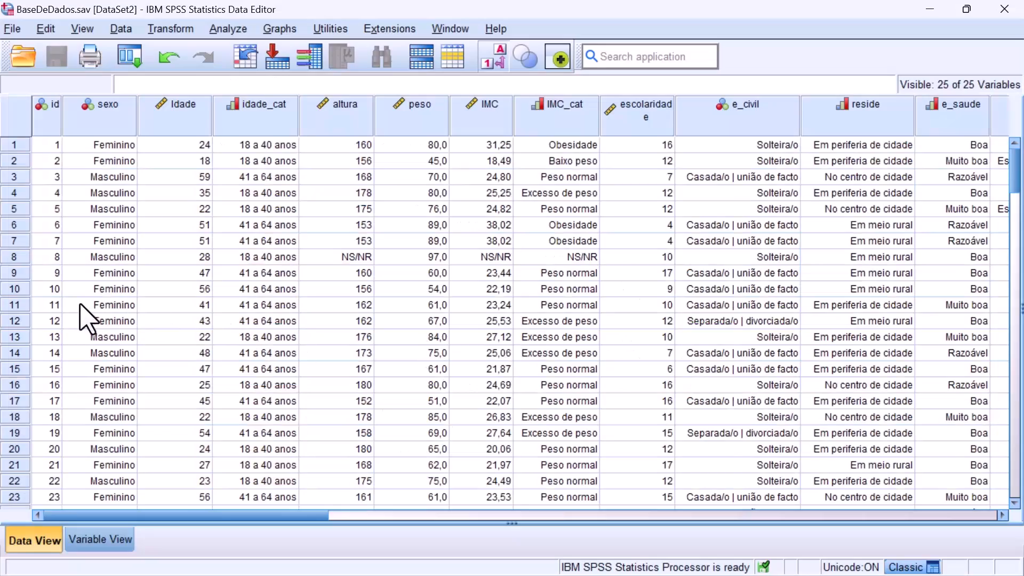
- Look through the data records down to the last case and return to the first one
scroll(80, 315, "down", 15)
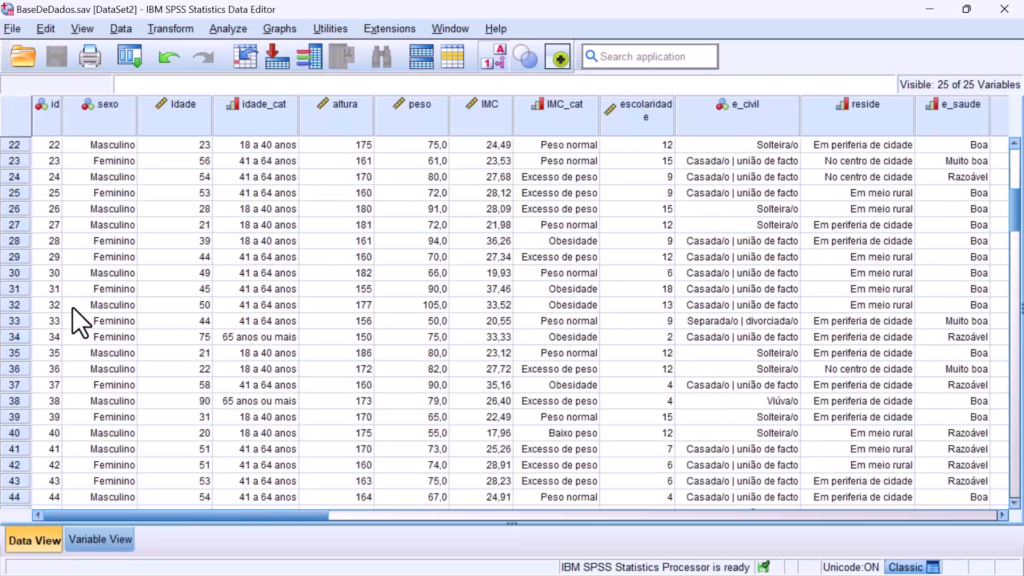
scroll(80, 320, "down", 20)
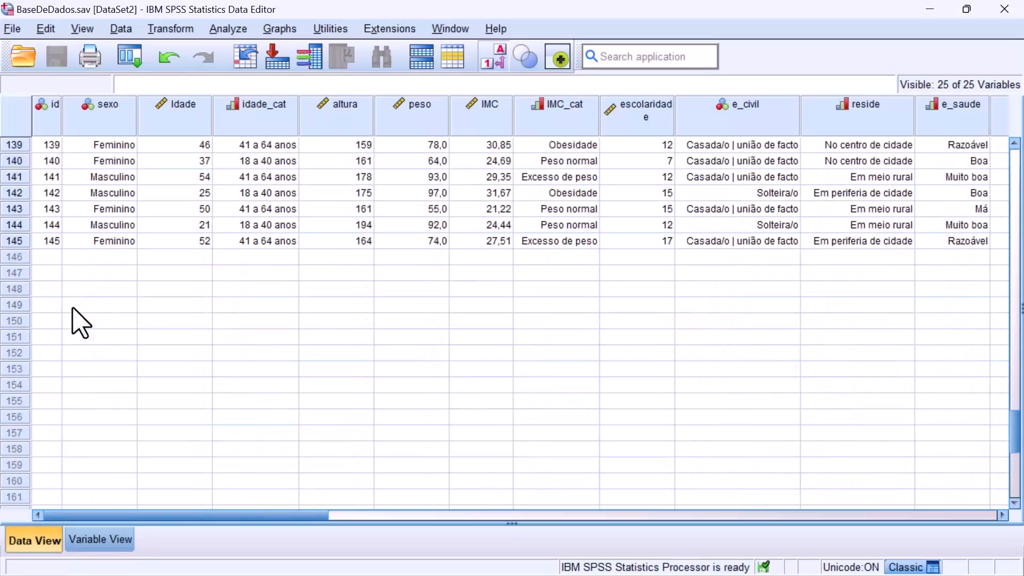
scroll(75, 293, "up", 20)
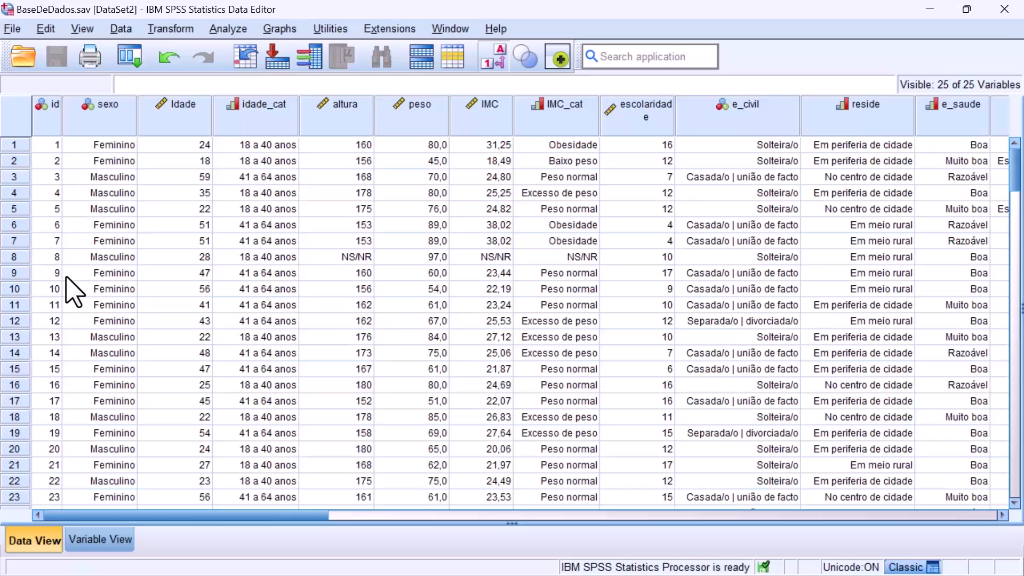
- Glance at the syntax file, then highlight the sexo and score_APS_percent variables to compare their measurement levels
key("alt+Tab")
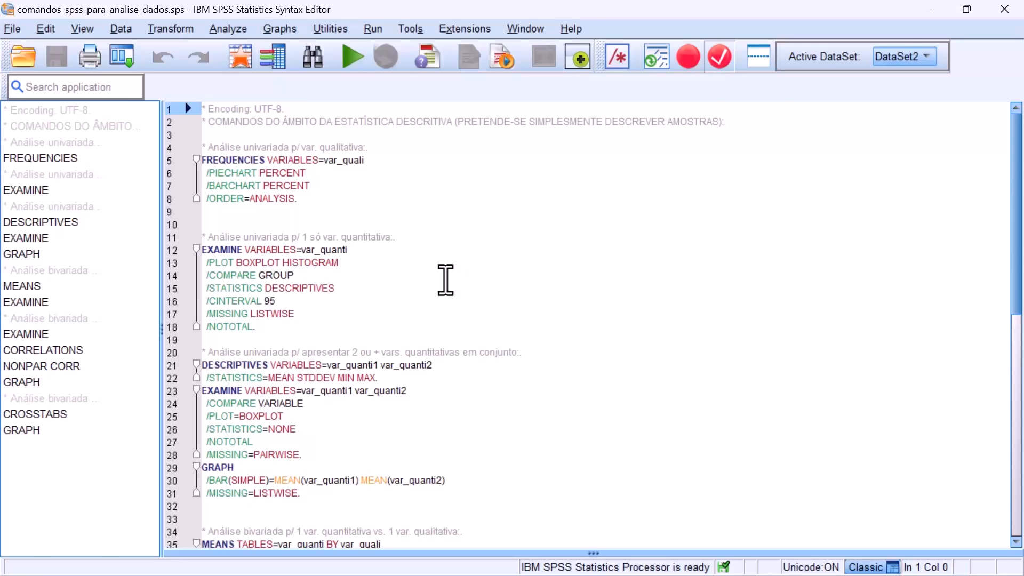
key("alt+Tab")
left_click(11, 114)
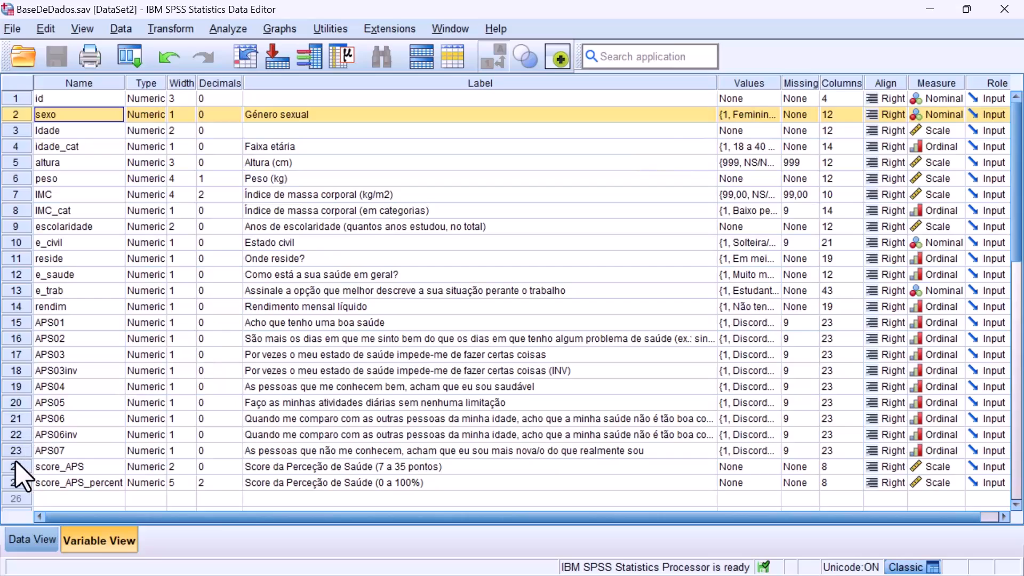
left_click(17, 481, "ctrl")
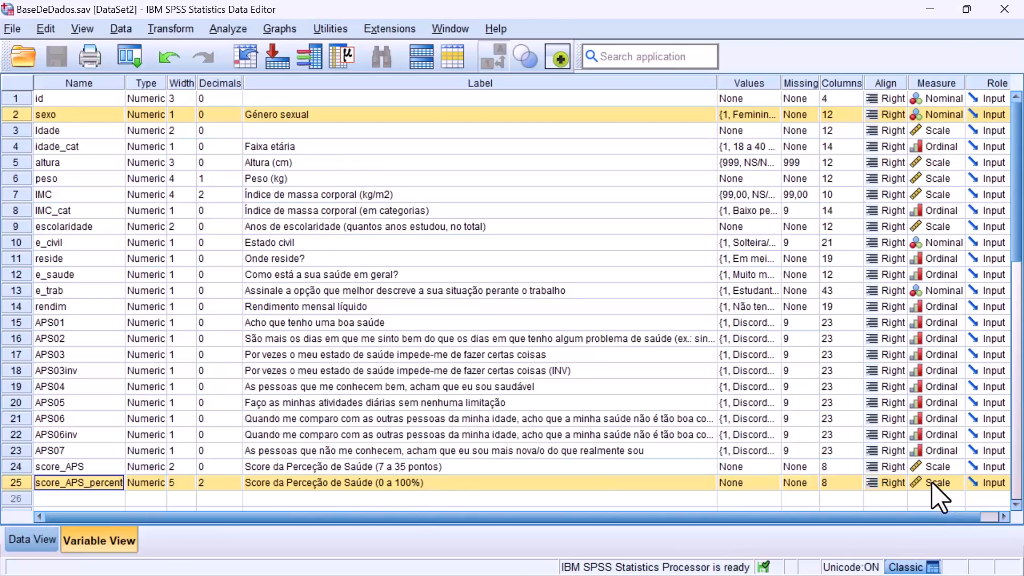
- Find the syntax block for one quantitative versus one qualitative variable and examine the placeholders in its MEANS and EXAMINE commands
key("alt+Tab")
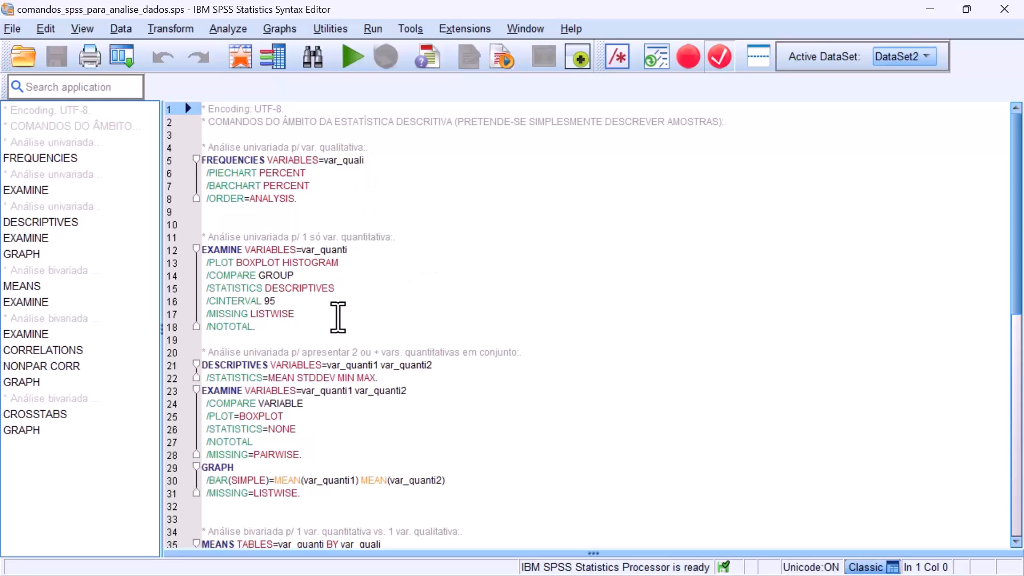
scroll(328, 340, "down", 6)
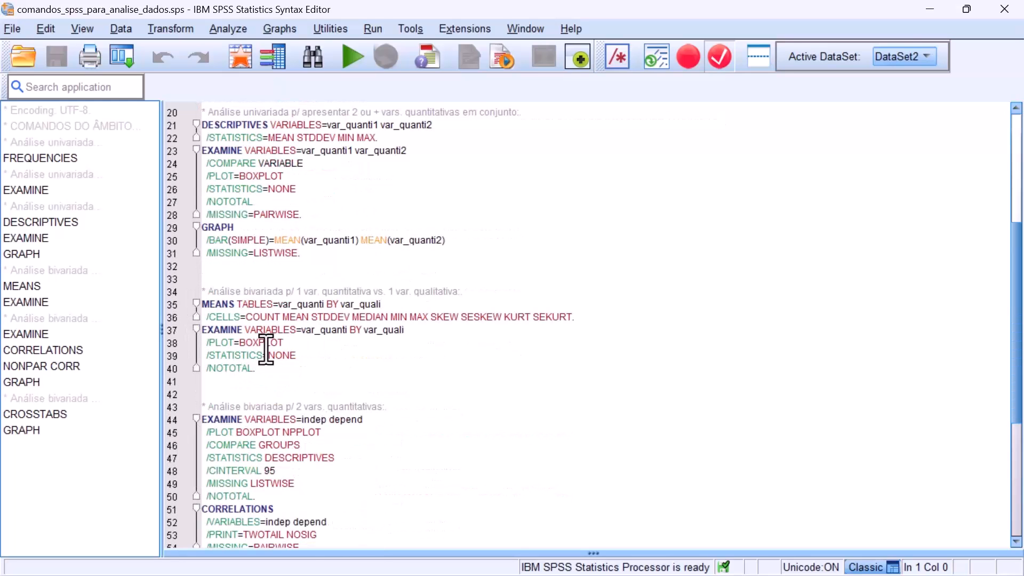
left_click_drag(272, 366, 201, 291)
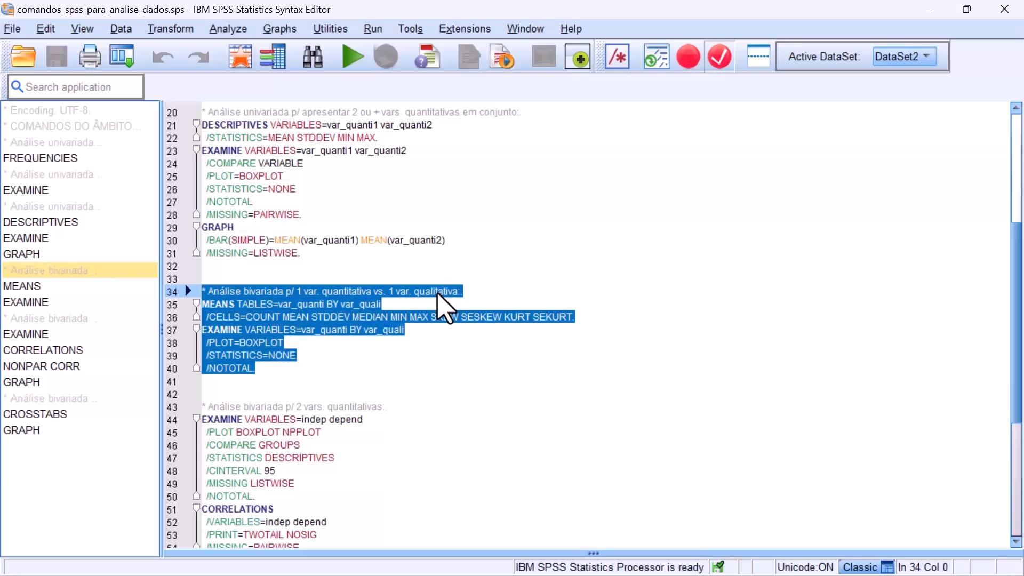
left_click(435, 341)
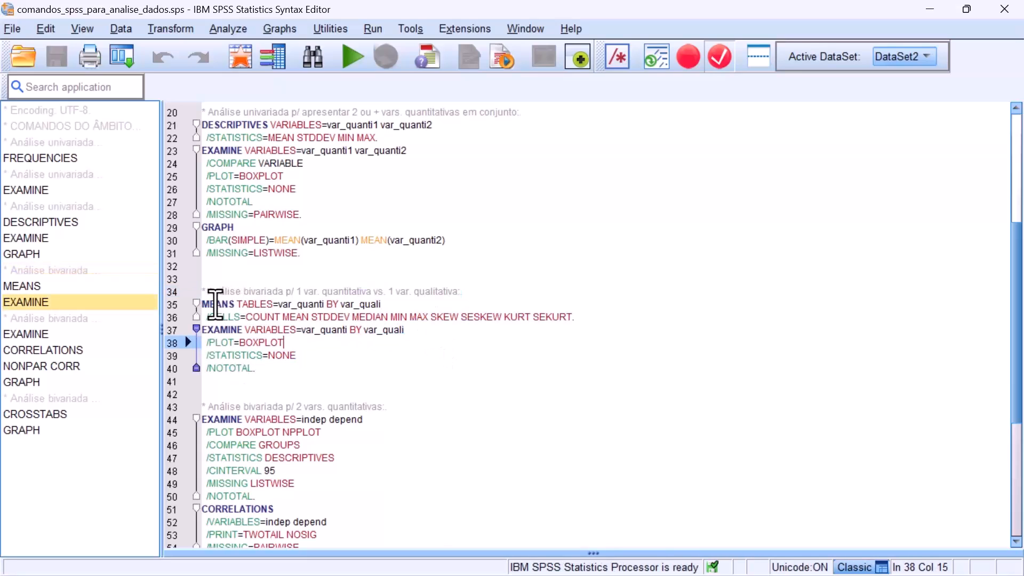
double_click(297, 304)
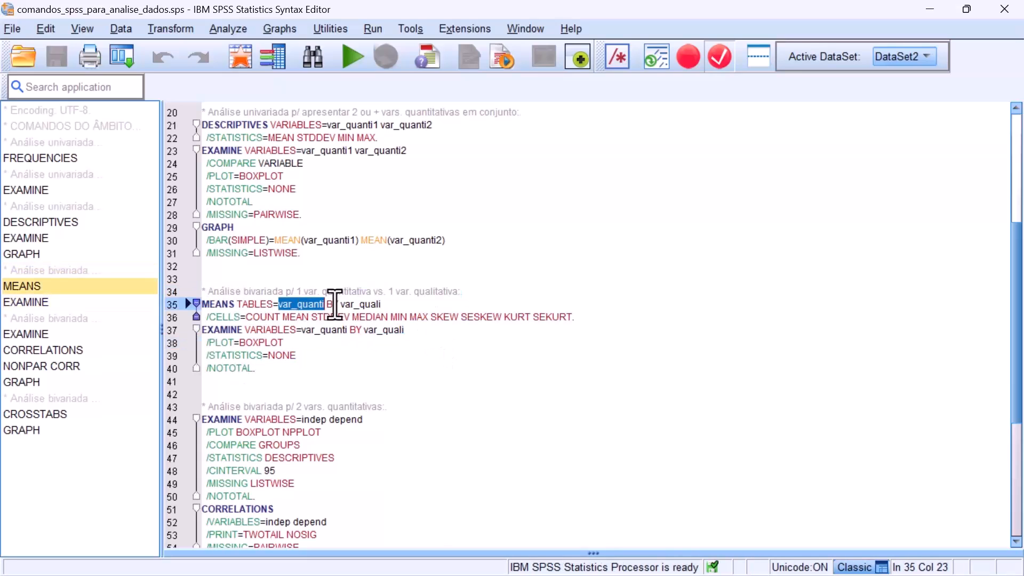
double_click(328, 330)
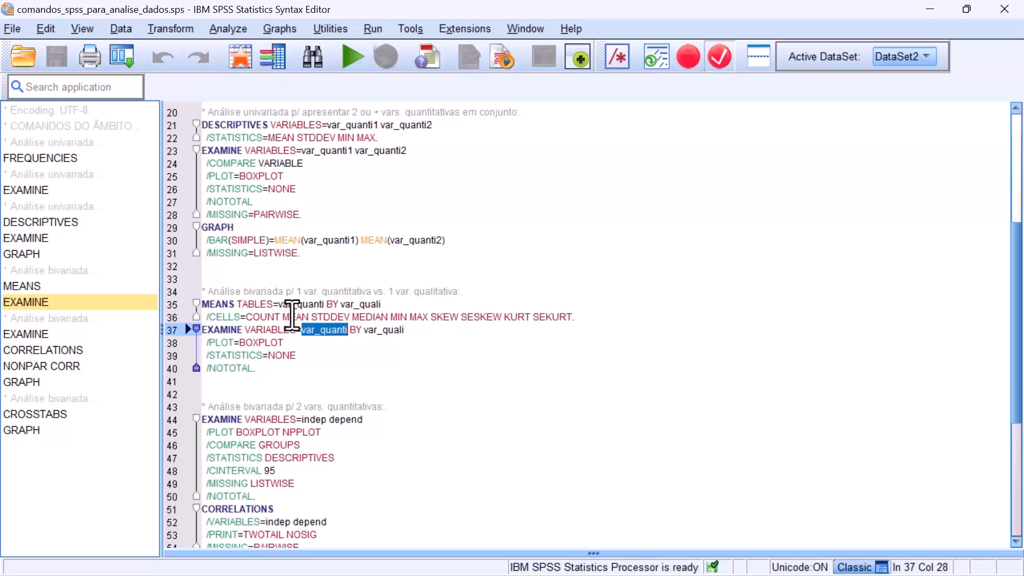
left_click_drag(248, 303, 288, 382)
left_click(320, 355)
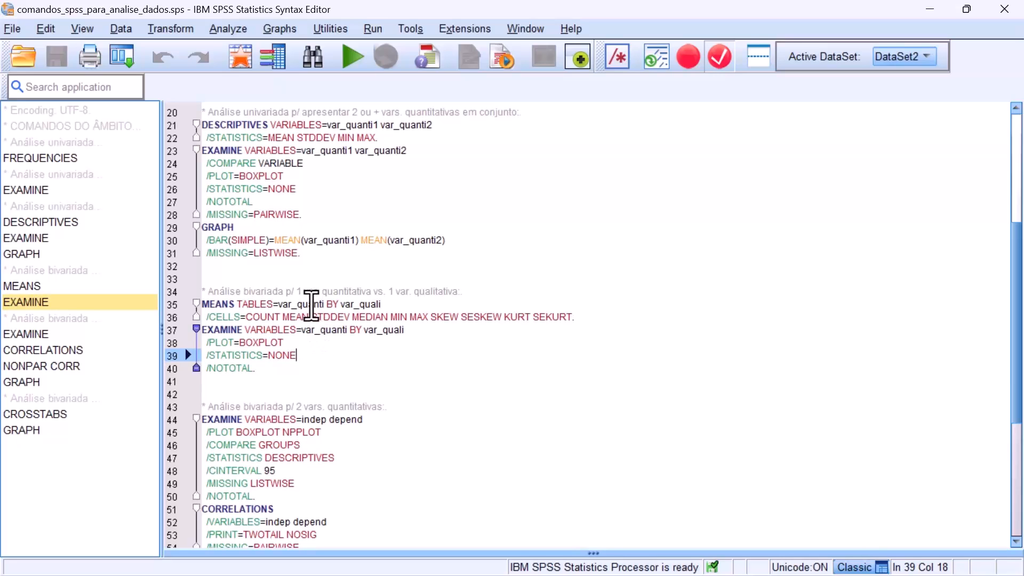
- Check the sexo variable's name in the data file and replace var_quali with sexo in the block's MEANS and EXAMINE commands
key("alt+Tab")
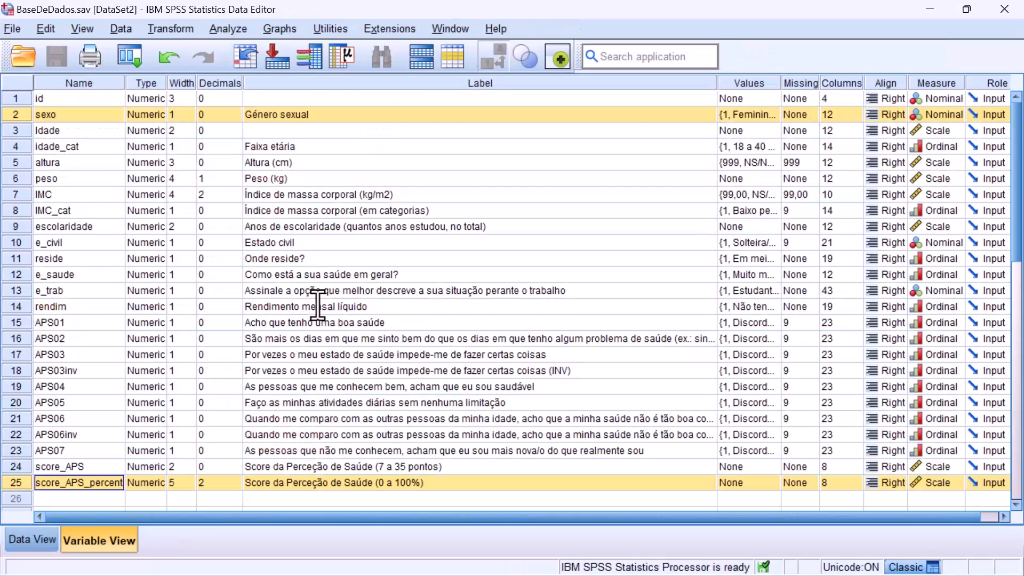
left_click(108, 114)
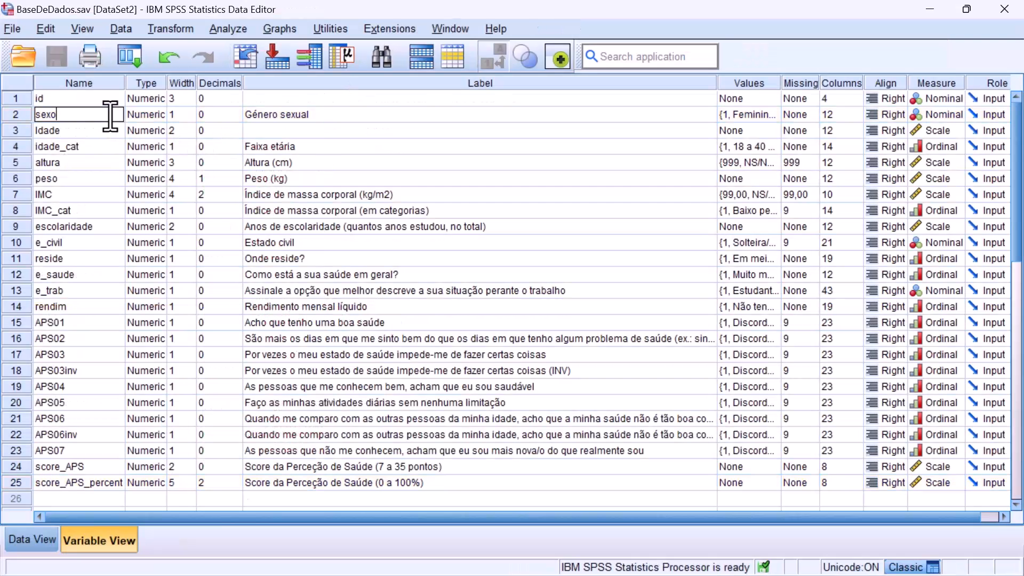
double_click(75, 114)
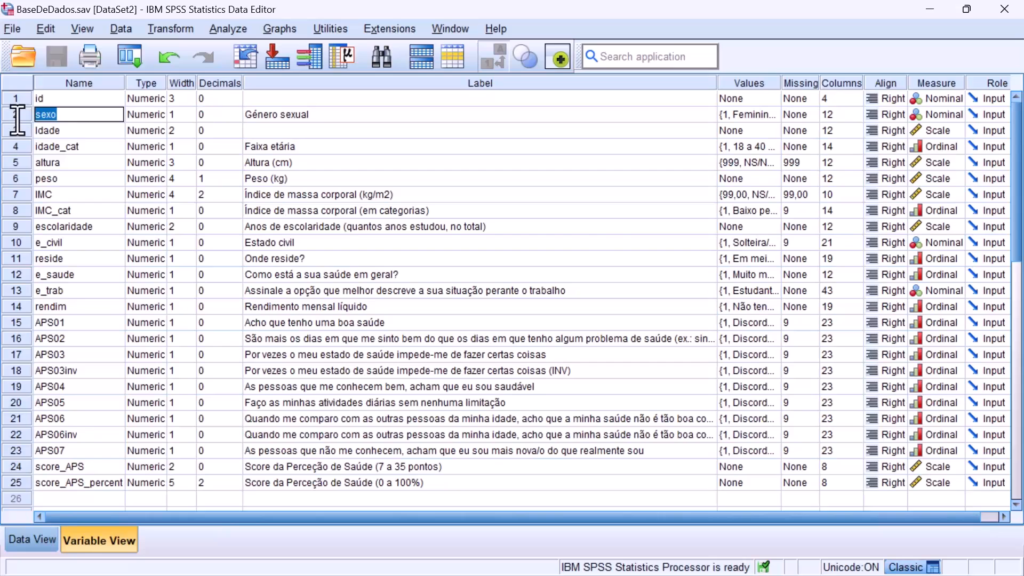
key("alt+Tab")
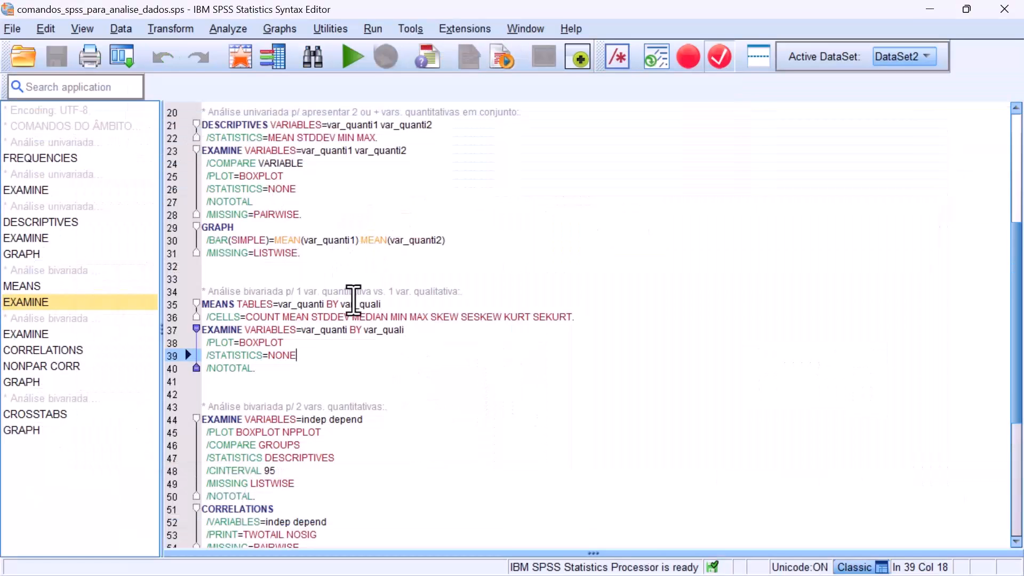
double_click(365, 306)
type("sexo")
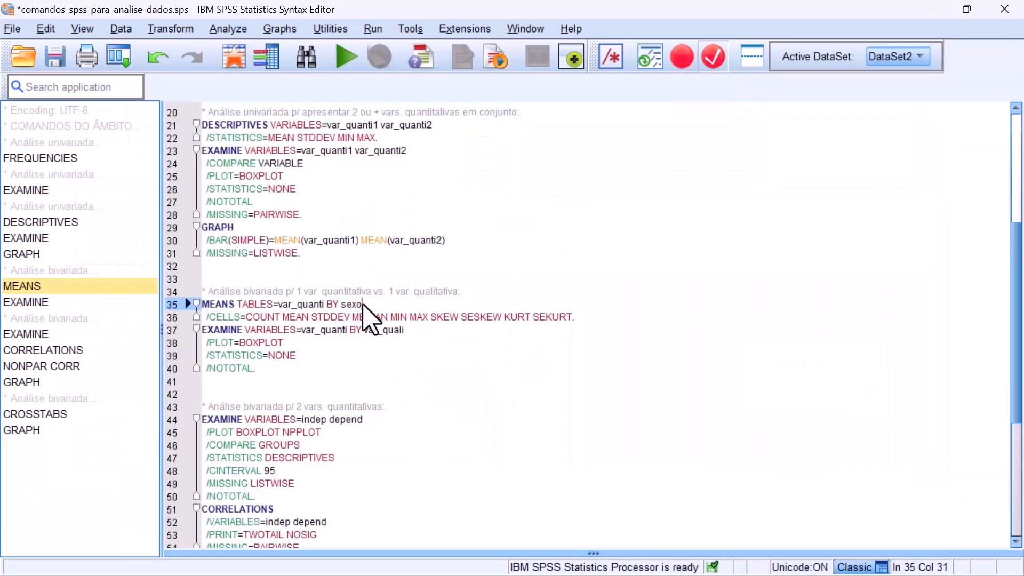
left_click(407, 335)
double_click(390, 329)
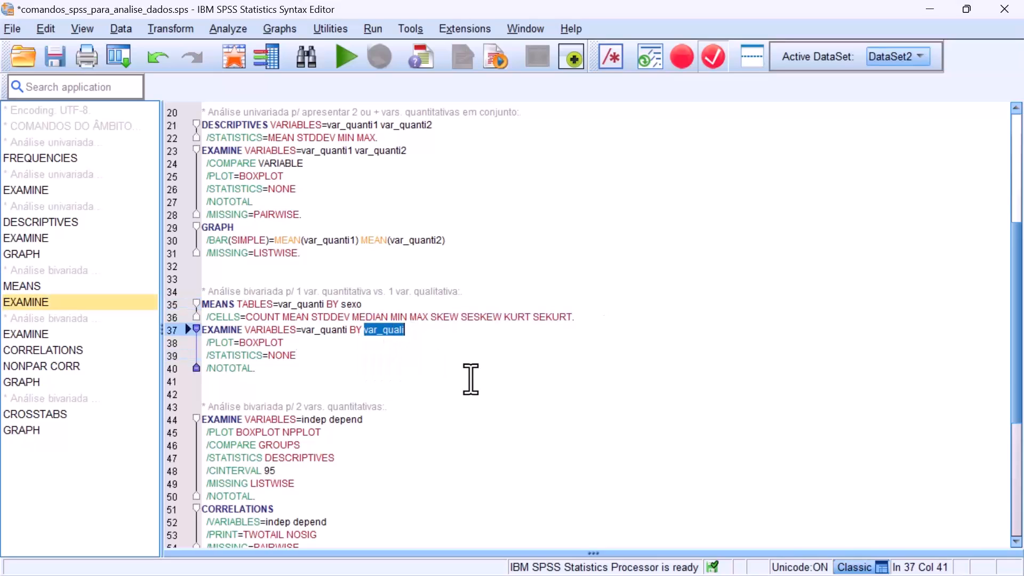
type("sexo")
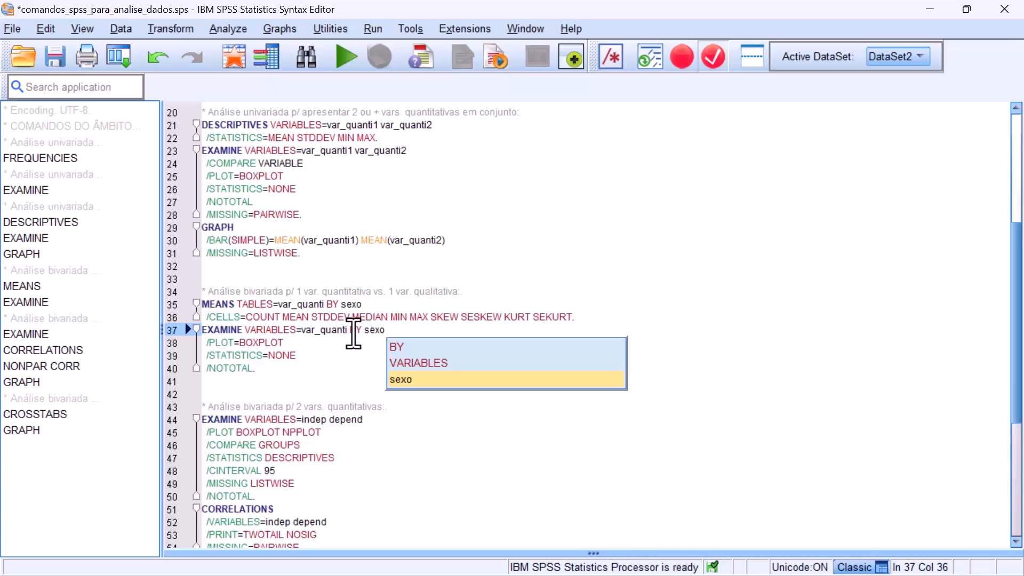
- Copy the variable name score_APS_percent from the data file and replace var_quanti with it in the same MEANS and EXAMINE commands
key("alt+Tab")
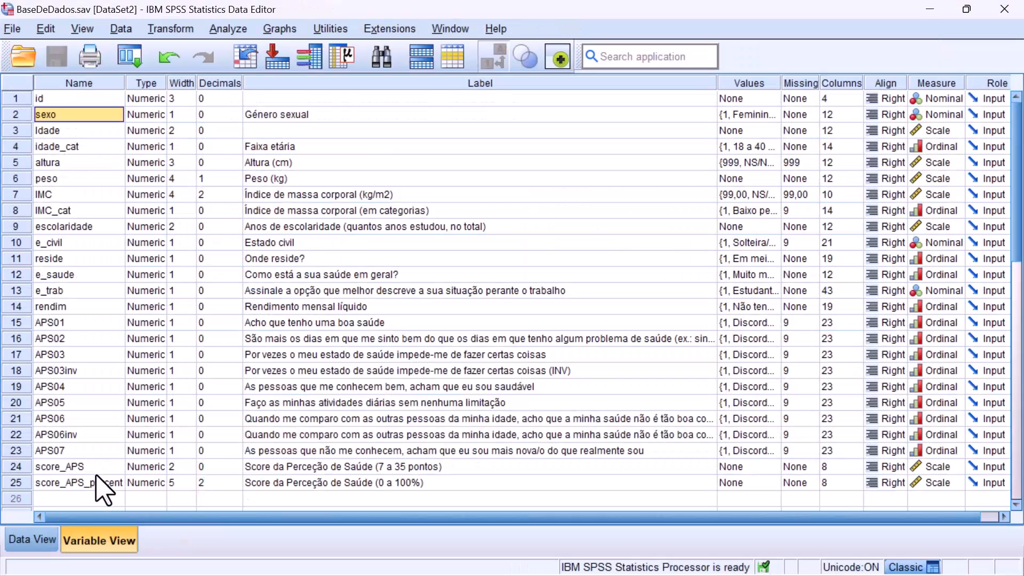
double_click(85, 485)
double_click(85, 485)
key("ctrl+c")
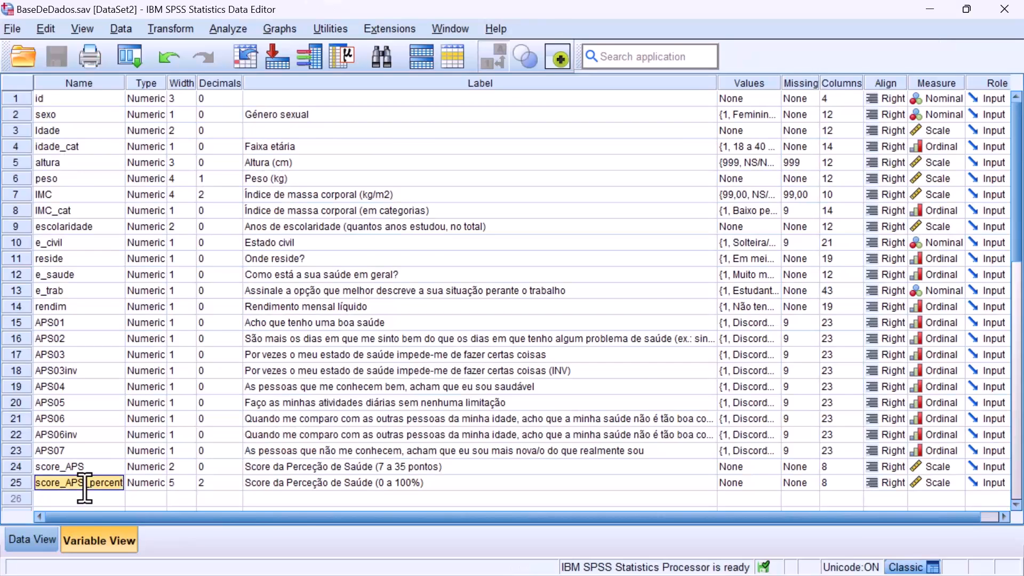
key("alt+Tab")
double_click(303, 304)
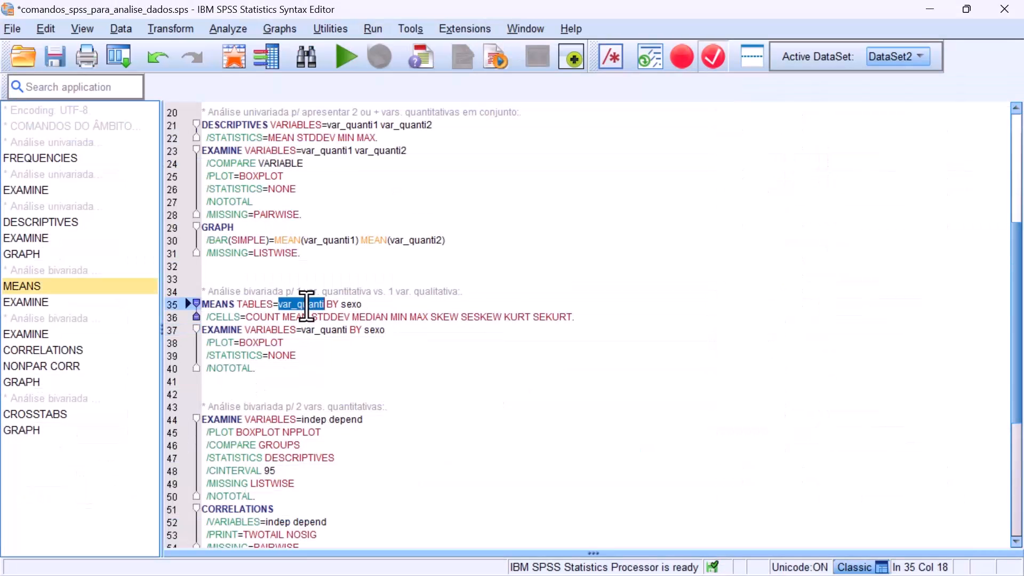
key("ctrl+v")
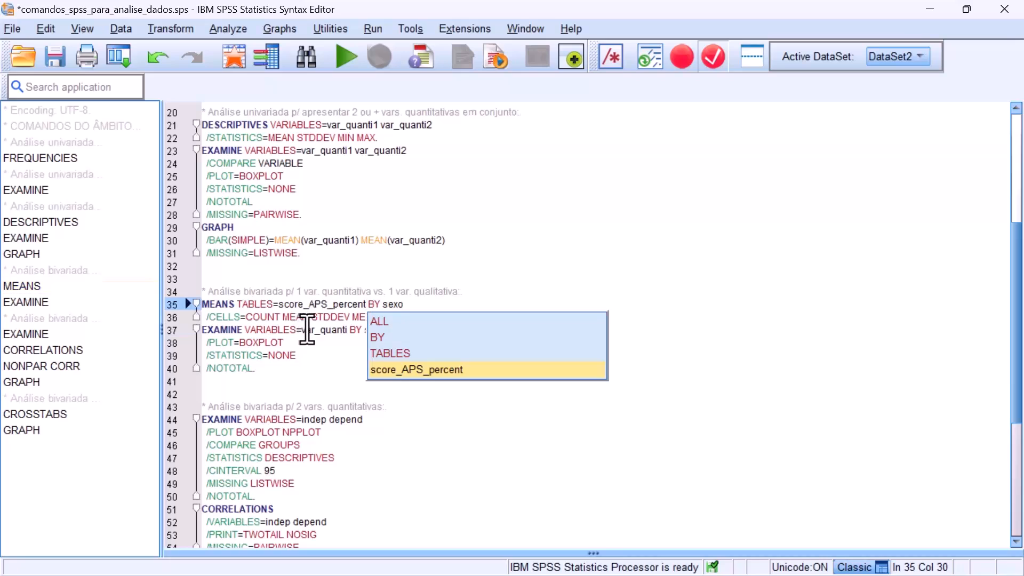
double_click(307, 330)
key("ctrl+v")
left_click(306, 353)
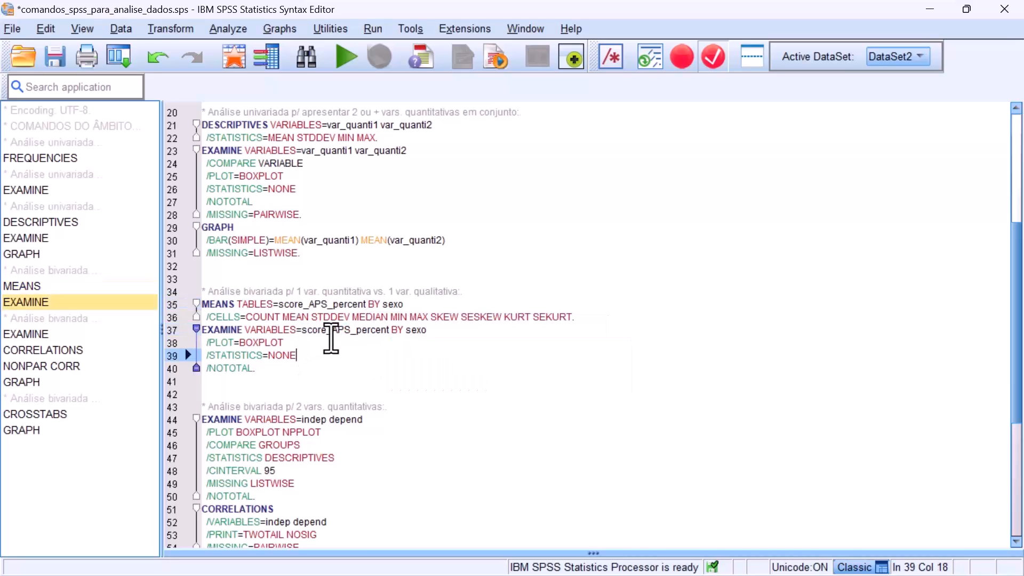
- Run the MEANS and EXAMINE commands for score_APS_percent by sexo and review the resulting Means and Explore output
left_click_drag(261, 368, 200, 304)
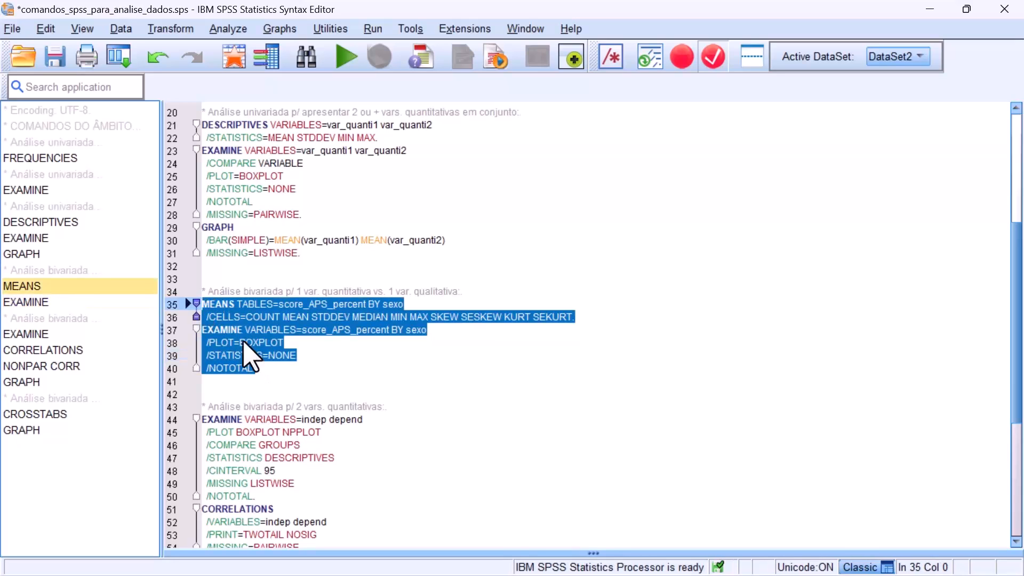
left_click(343, 57)
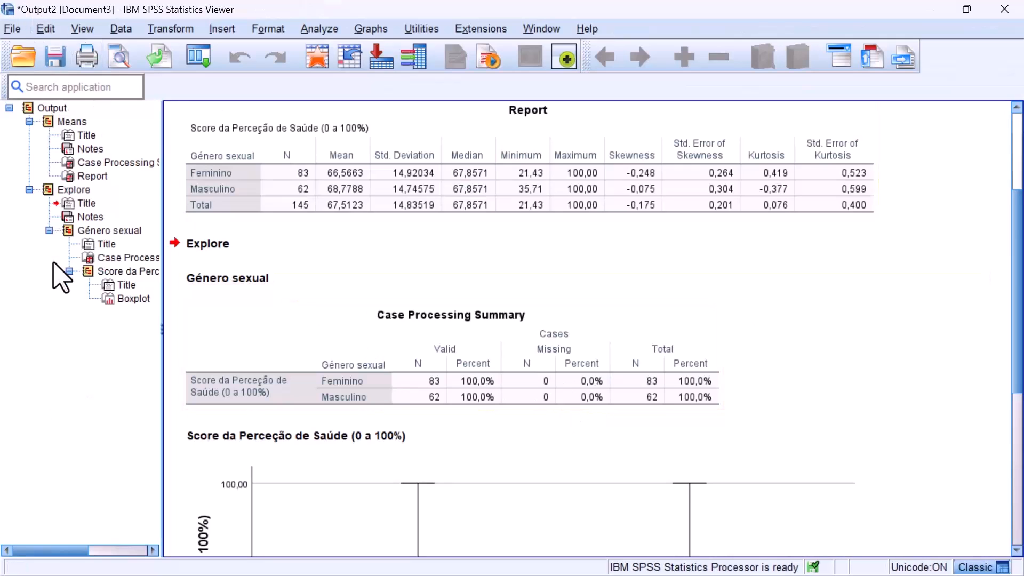
left_click(66, 122)
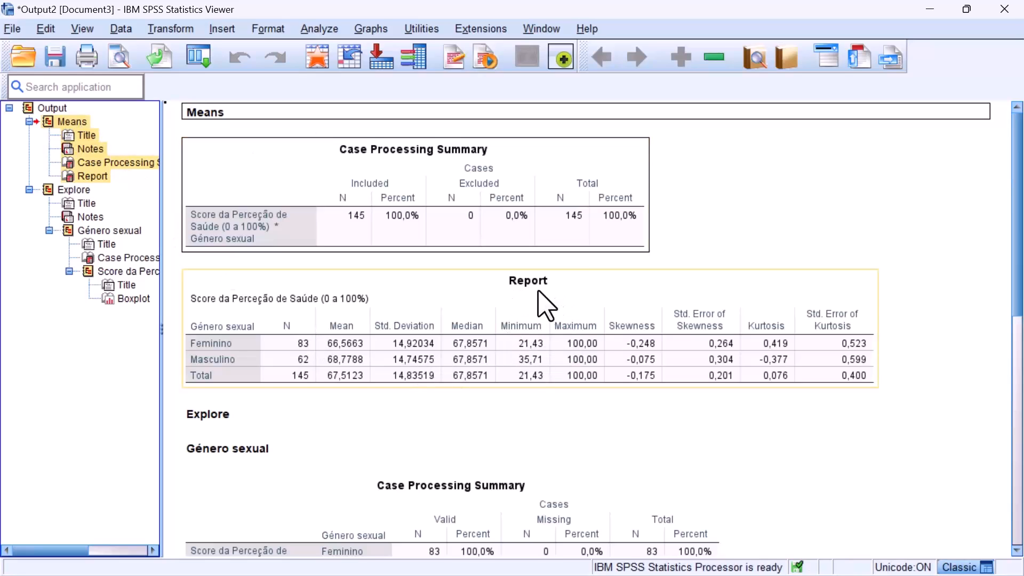
left_click(47, 190)
scroll(395, 309, "down", 5)
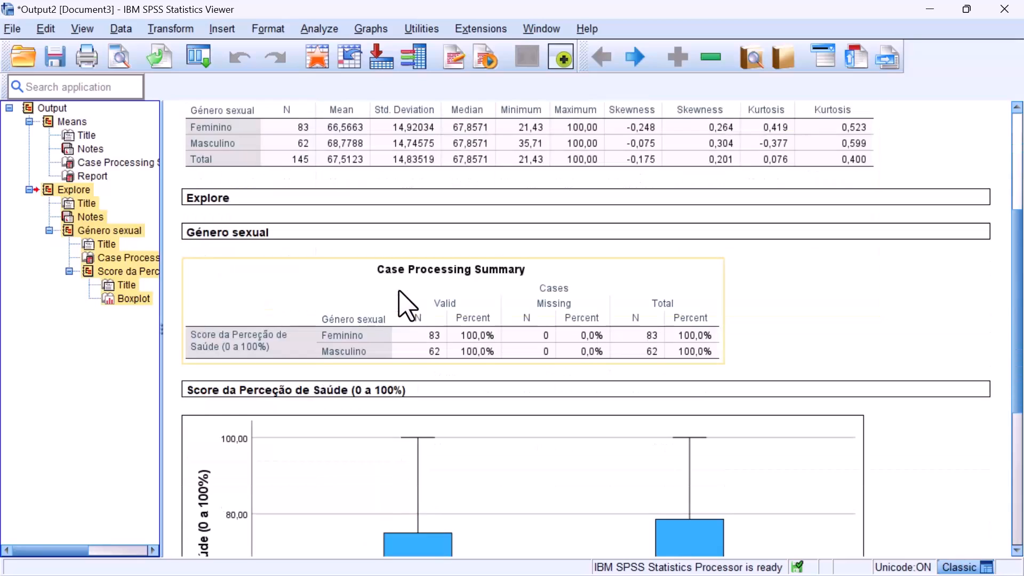
scroll(405, 306, "down", 5)
left_click(557, 357)
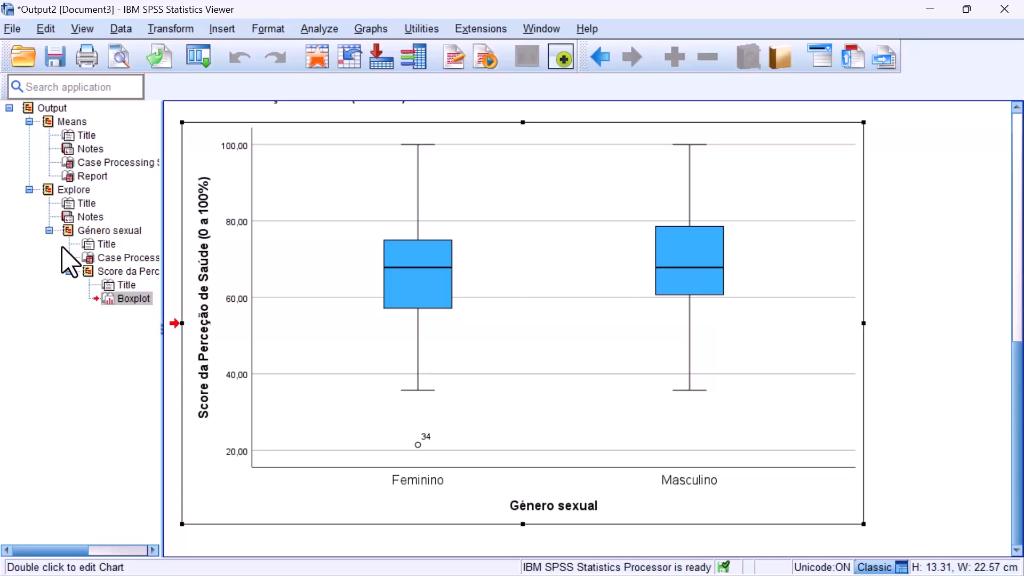
- Move the boxplot below the Report table in the Means output group and remove the whole Explore group
left_click(108, 300)
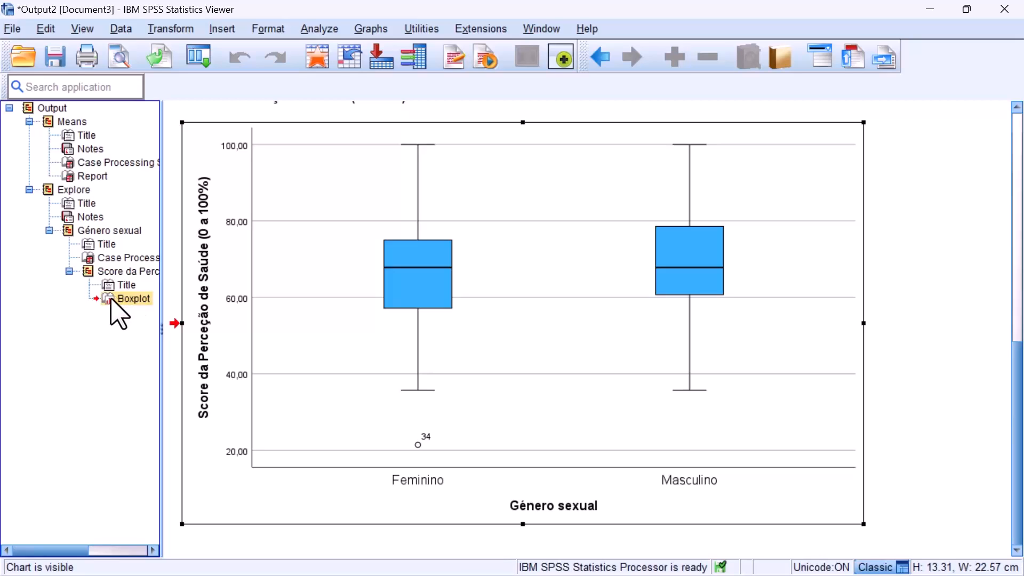
left_click_drag(111, 302, 29, 181)
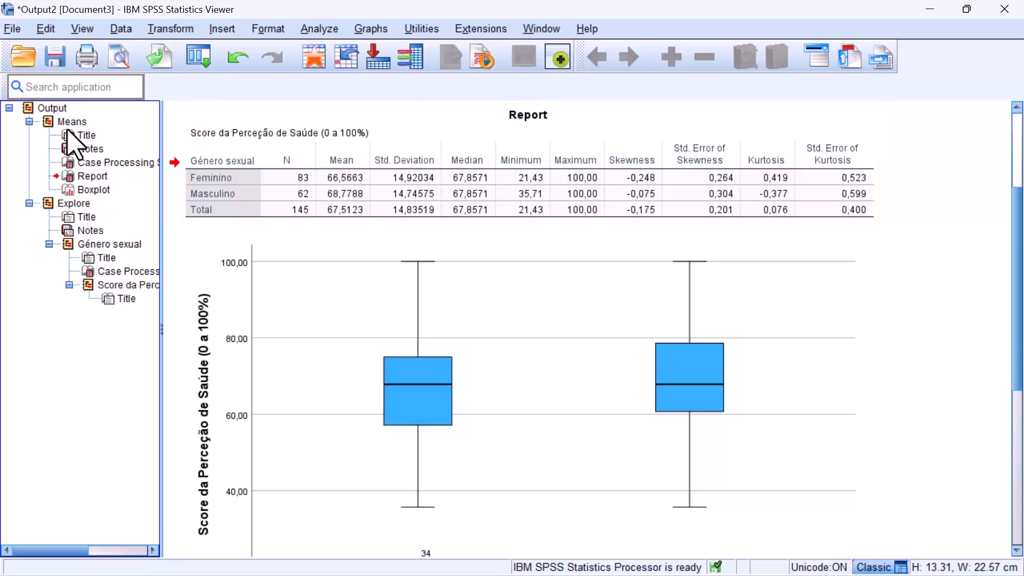
left_click(48, 203)
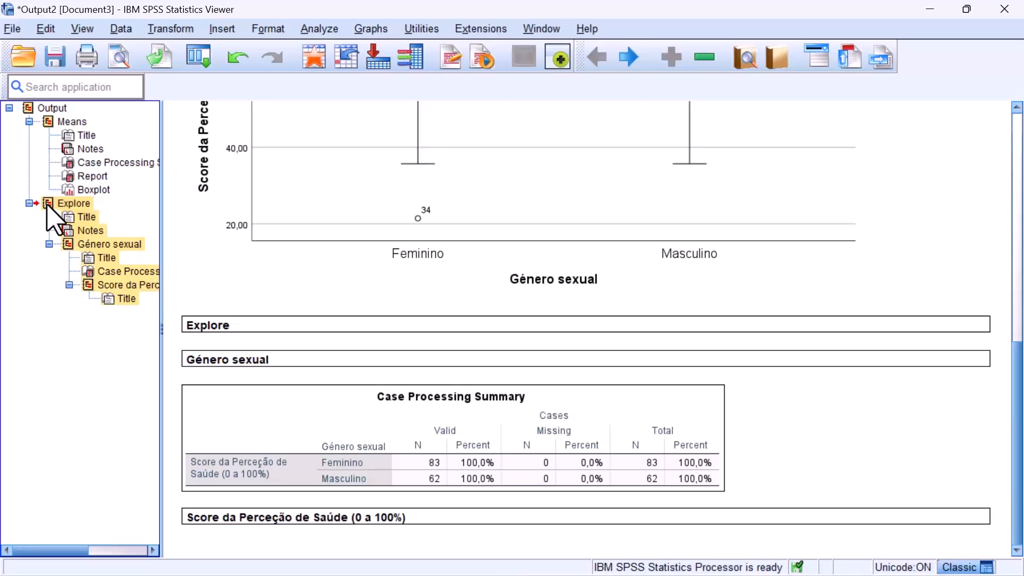
right_click(47, 205)
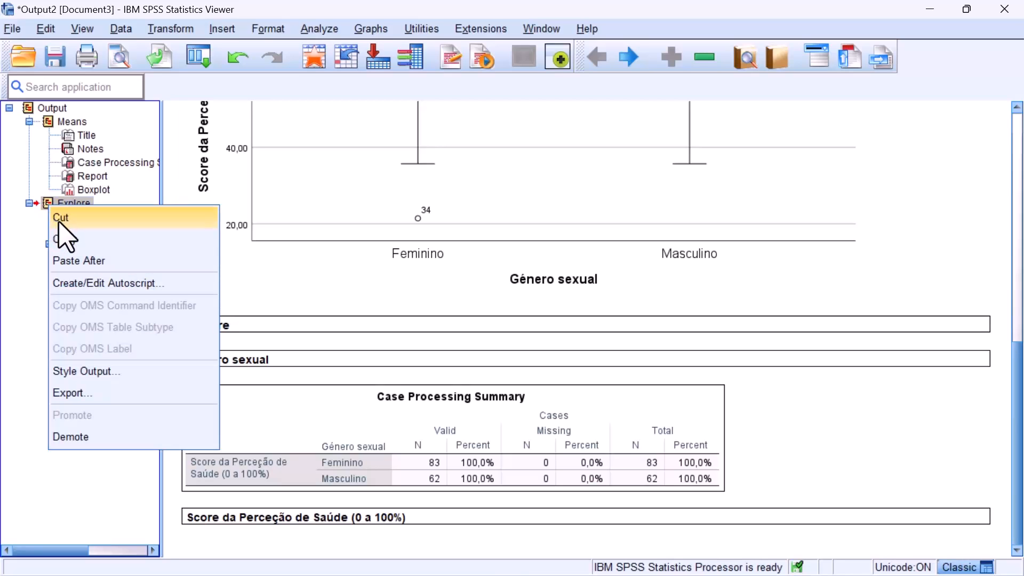
left_click(59, 218)
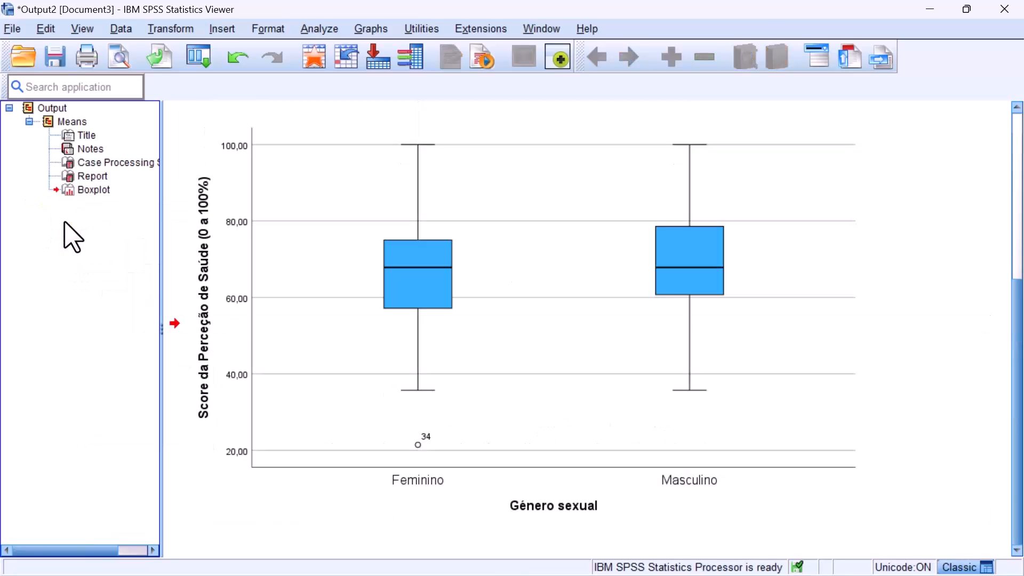
- Rename the Means output group as "score_APS_percent x sexo" and look over its Case Processing Summary and Report tables
left_click(73, 121)
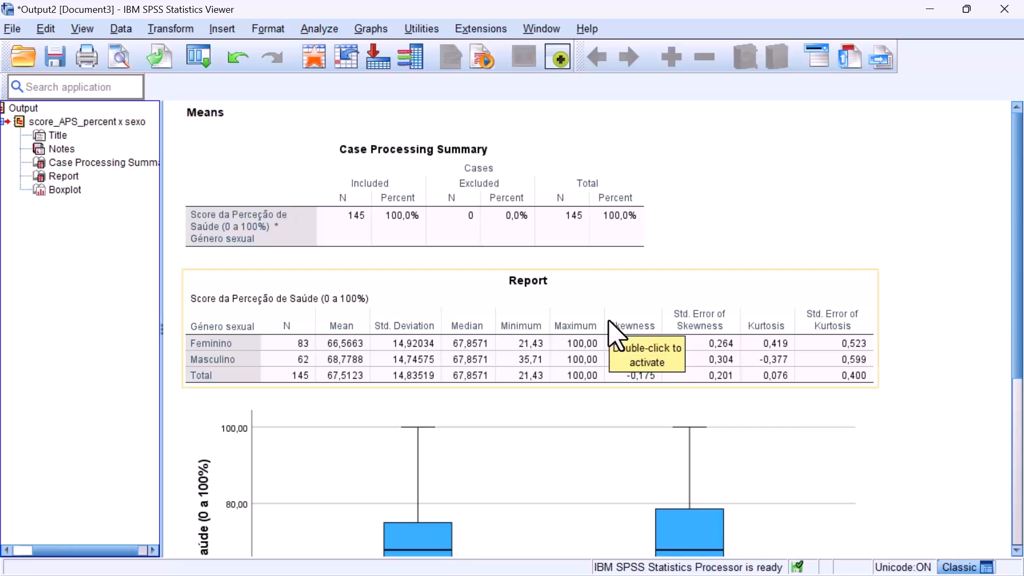
left_click(353, 225)
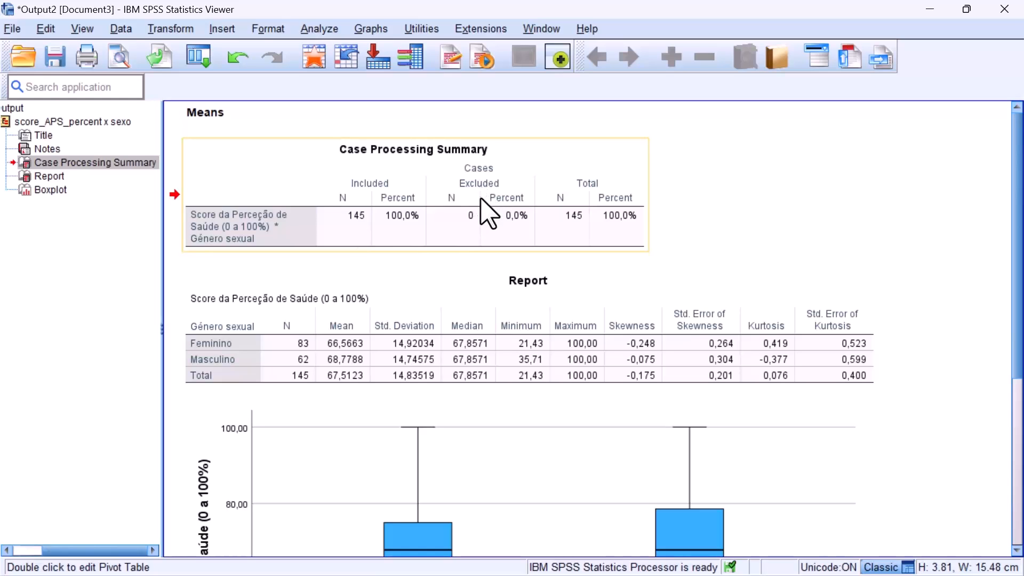
left_click(485, 296)
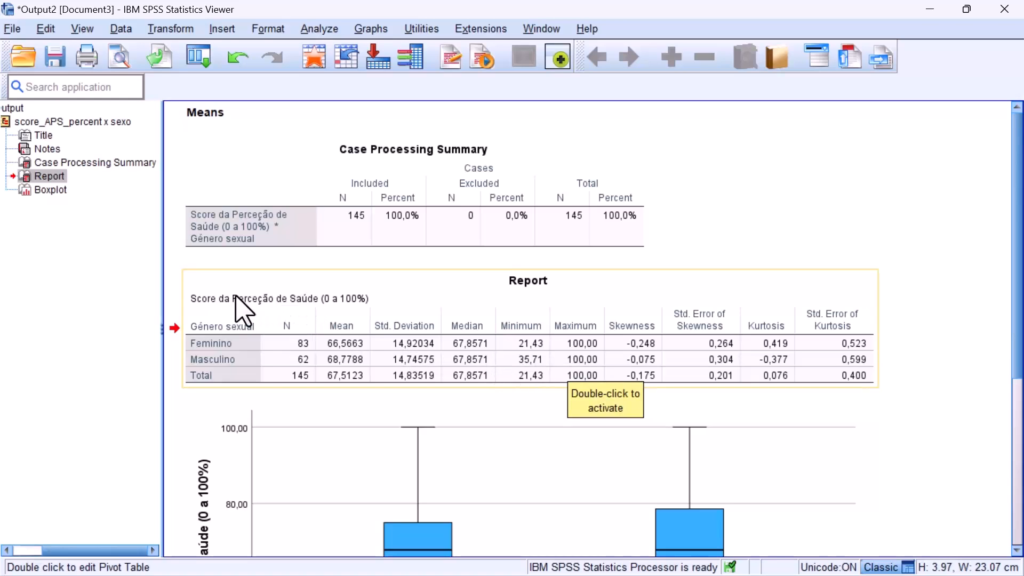
- Open the Report table for editing without the properties pane and examine skewness and its standard error for Feminino and Masculino
left_click(520, 318)
double_click(521, 331)
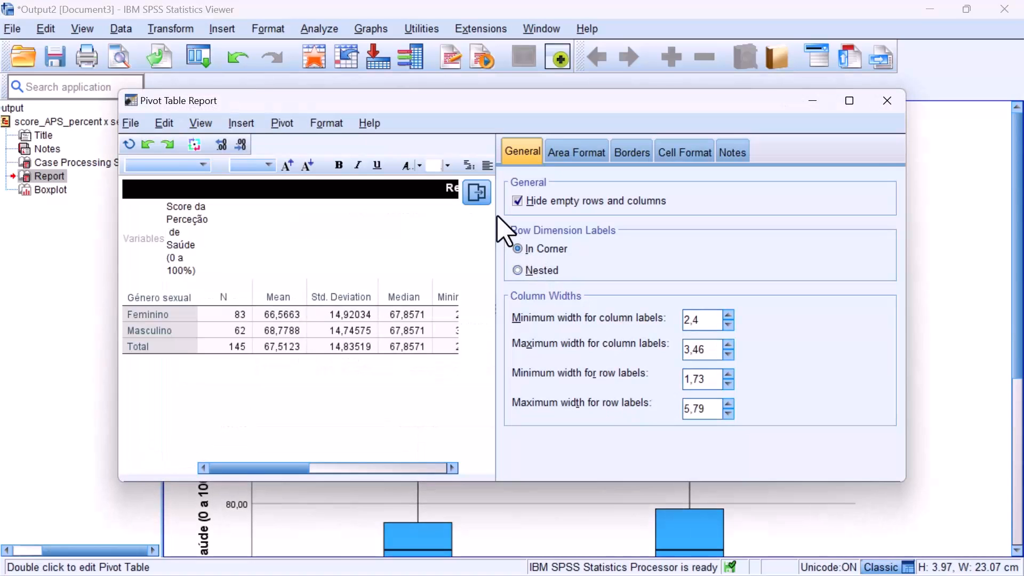
left_click(474, 193)
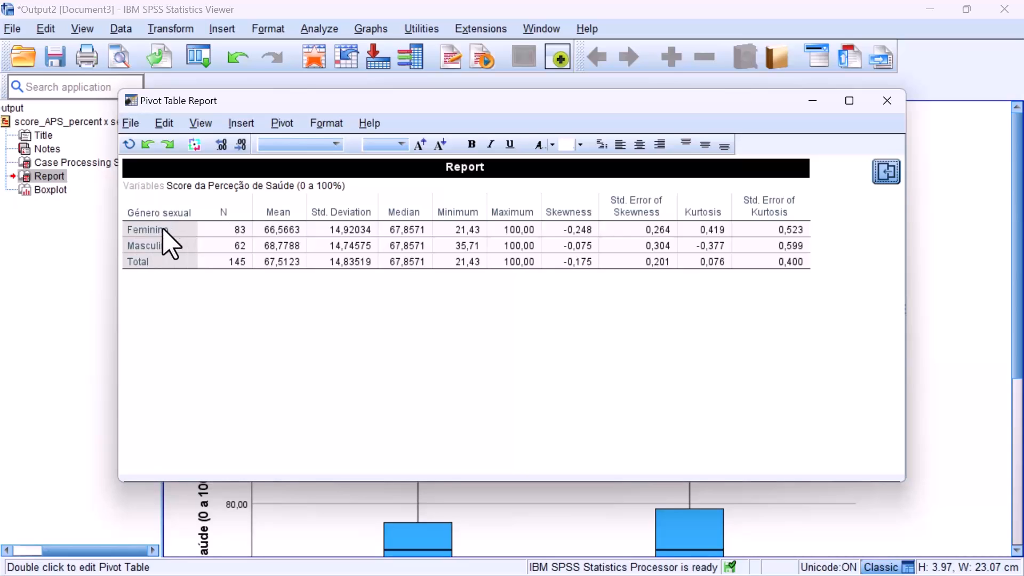
left_click(568, 232)
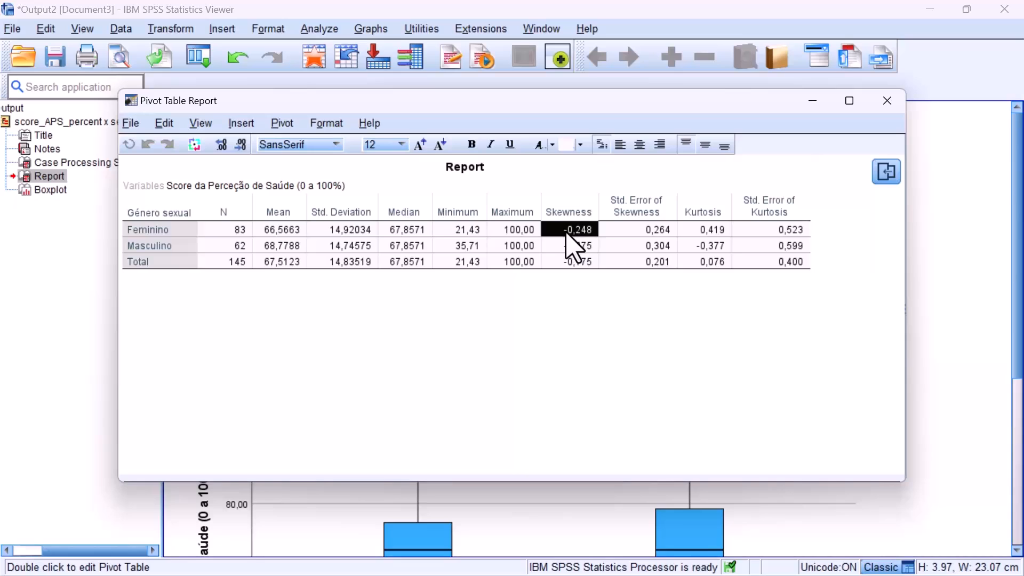
left_click(614, 231)
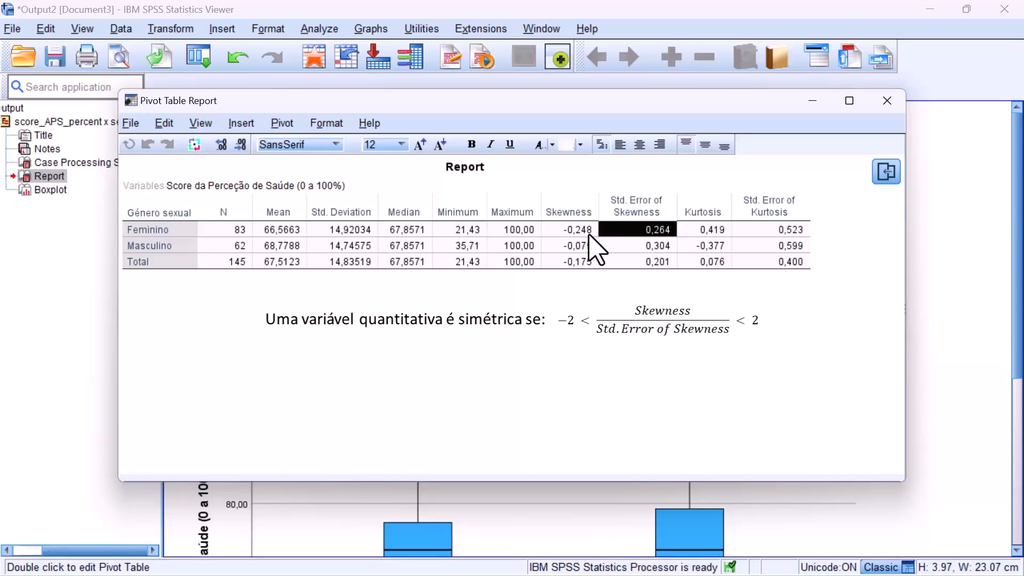
left_click(163, 246)
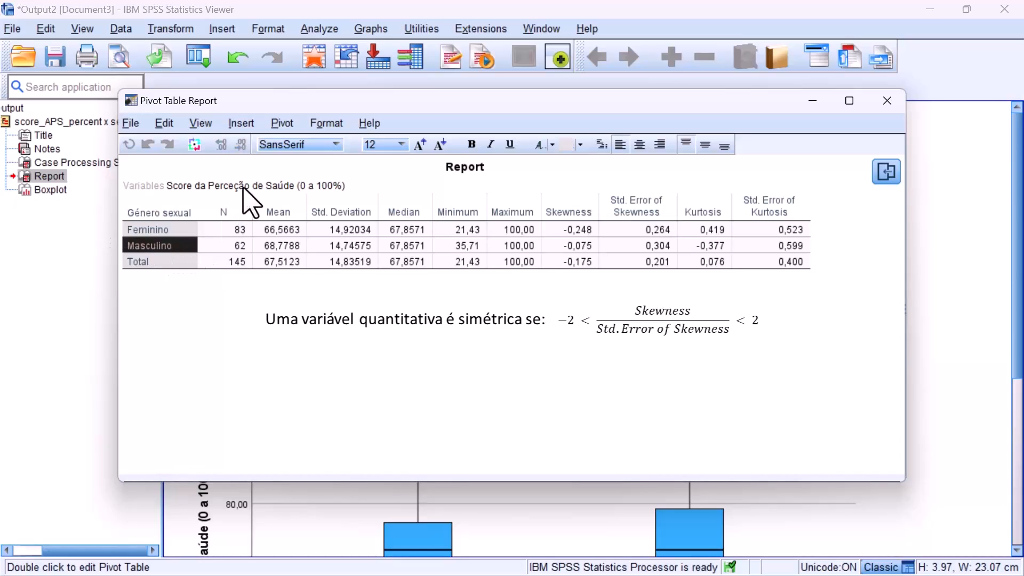
left_click(572, 246)
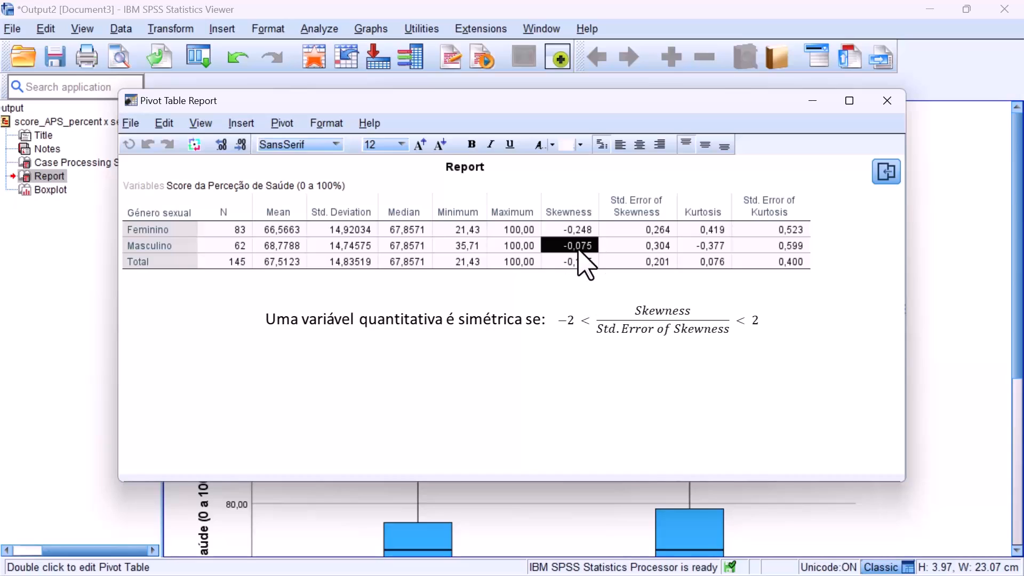
- Format the Feminino and Masculino skewness and standard error of skewness values as bold green text at size 14
left_click_drag(579, 229, 652, 246)
left_click(420, 144)
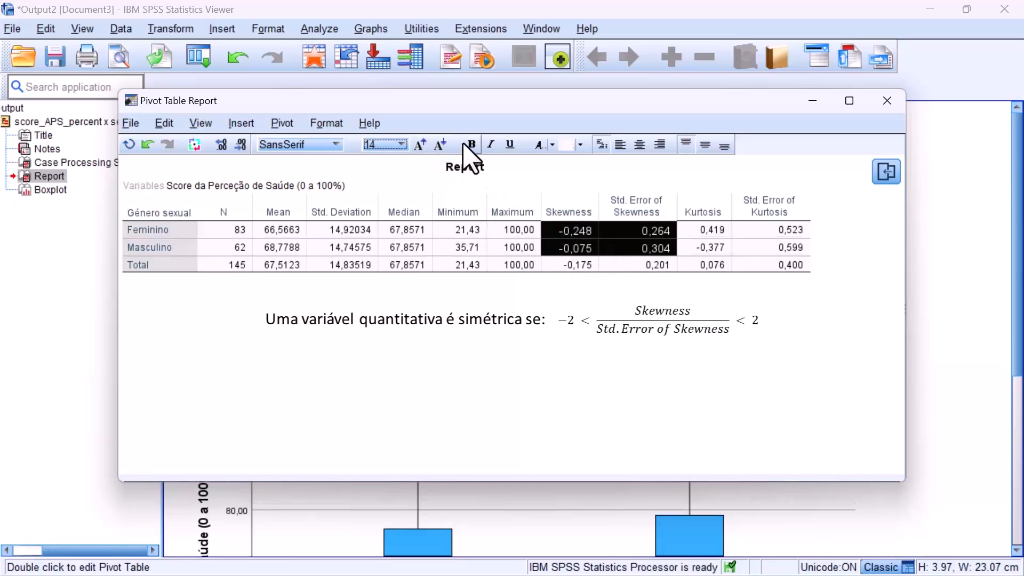
left_click(553, 145)
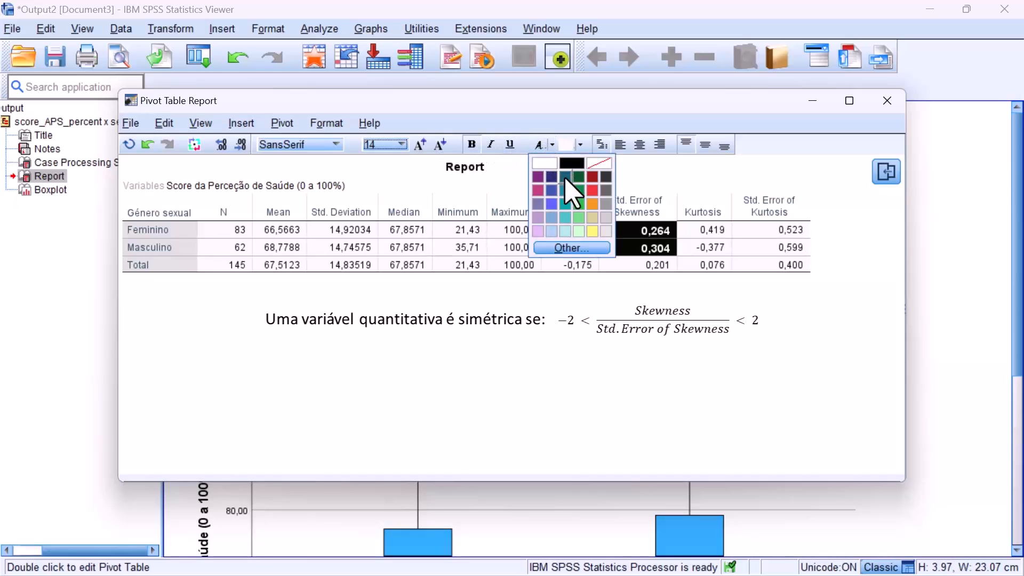
left_click(589, 213)
left_click(689, 229)
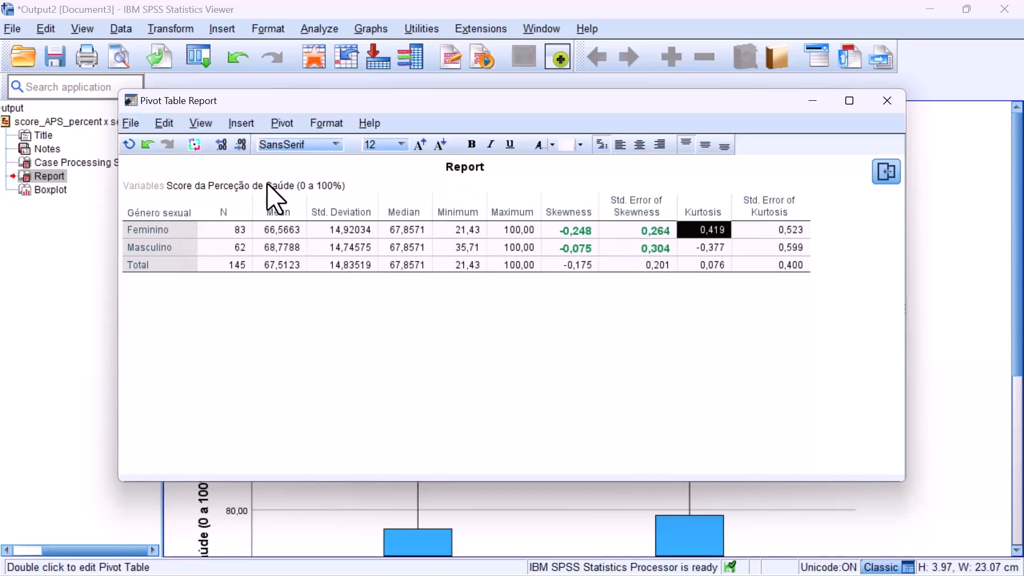
- Format the Feminino and Masculino mean and standard deviation values in bold at size 14 and close the table editor
left_click_drag(281, 235, 350, 251)
left_click(419, 144)
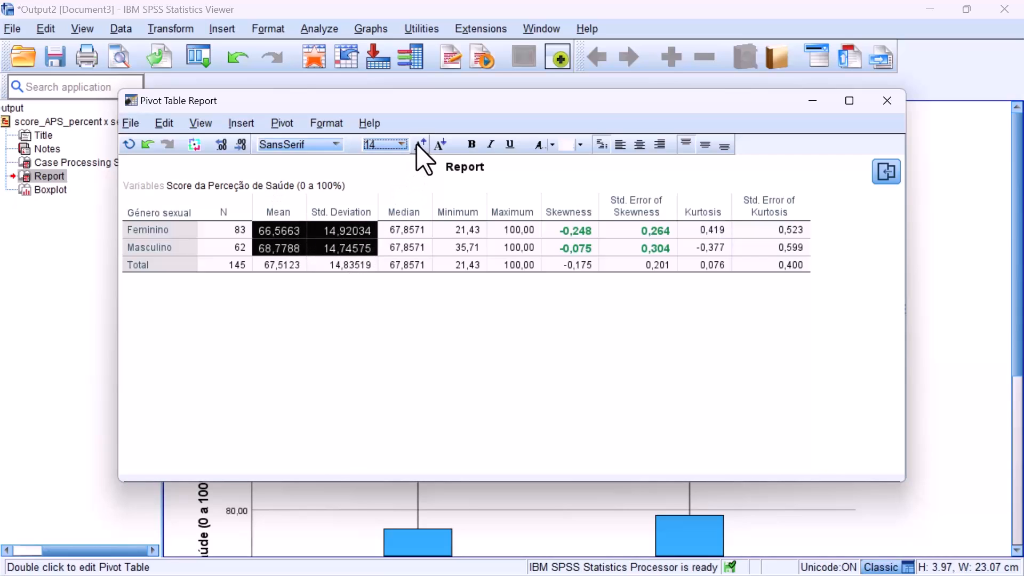
left_click(471, 145)
left_click(319, 234)
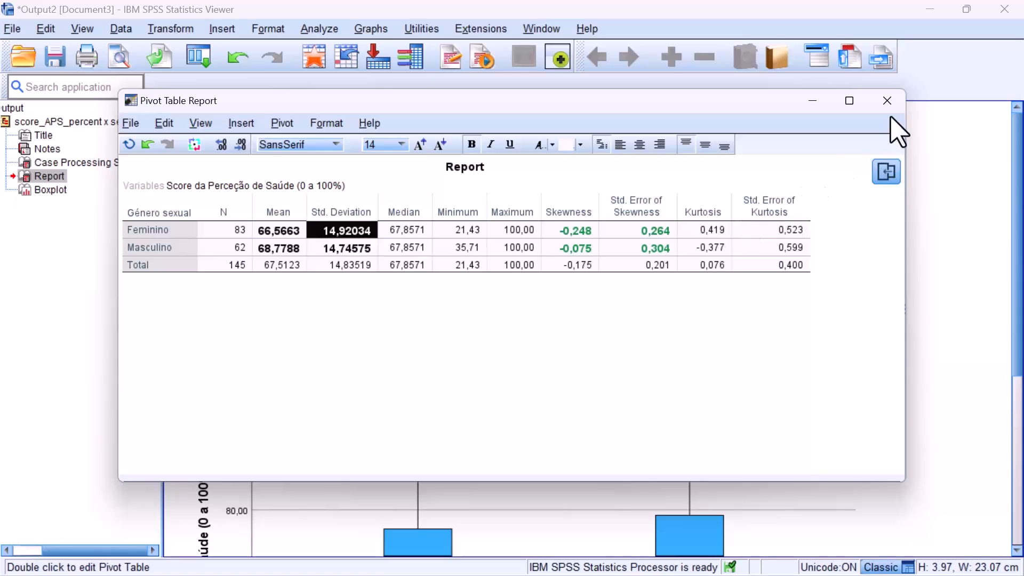
left_click(887, 100)
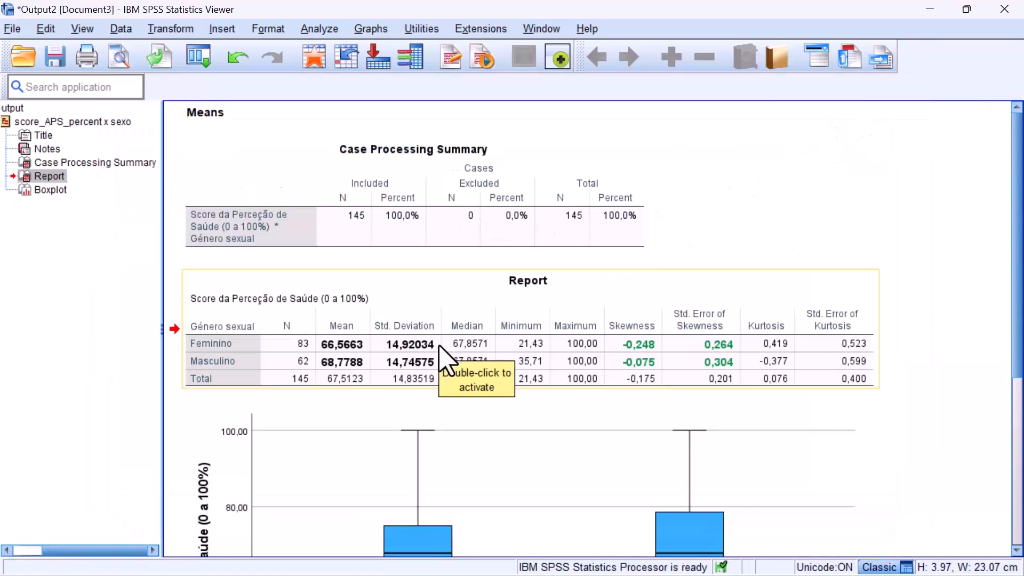
- Below the boxplot, insert a C.O. text stating "Nesta amostra, o género sexual não influencia a perceção de saúde das pessoas" and that both genders' perceptions are similar
scroll(539, 347, "down", 5)
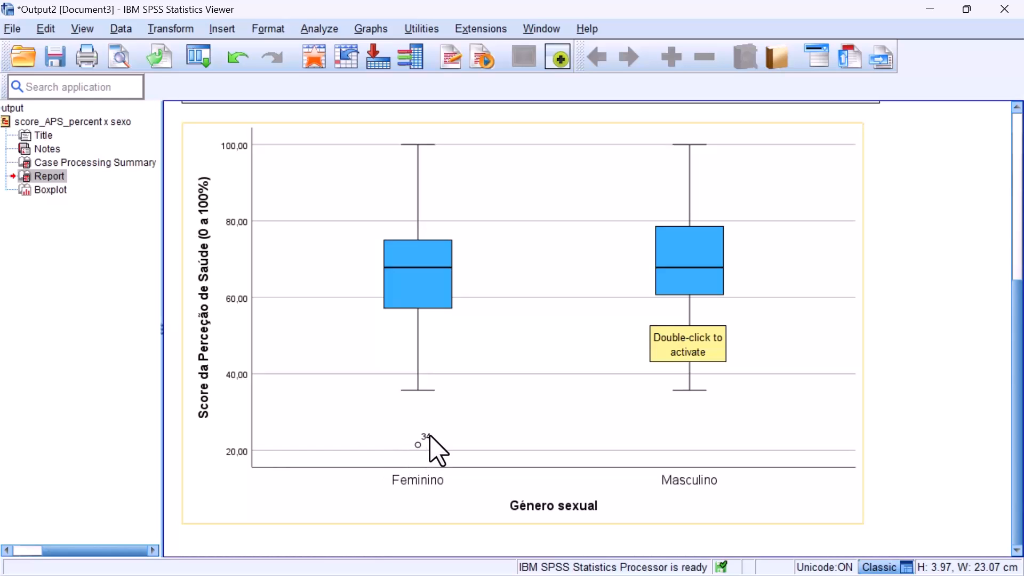
left_click(550, 289)
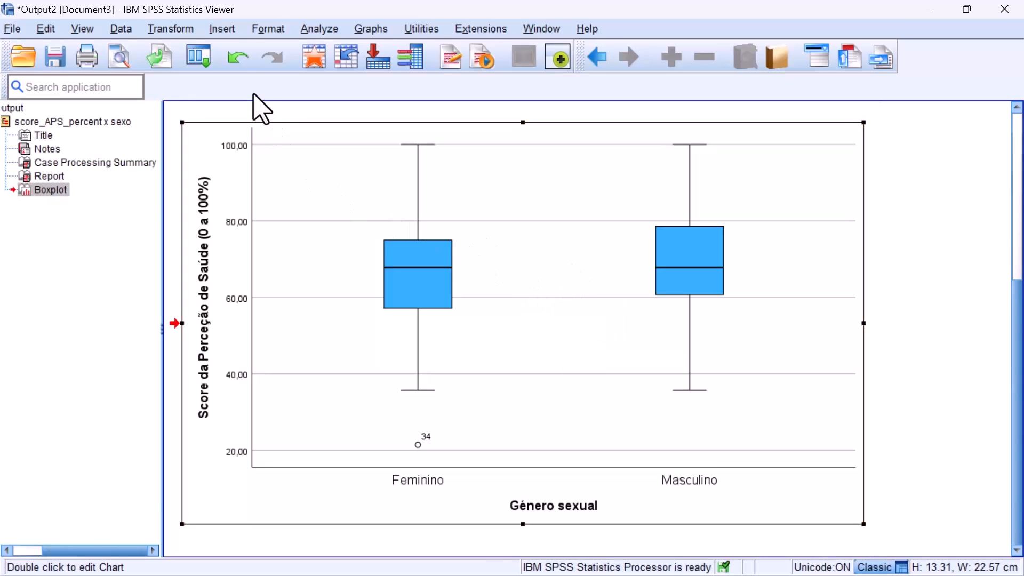
left_click(224, 30)
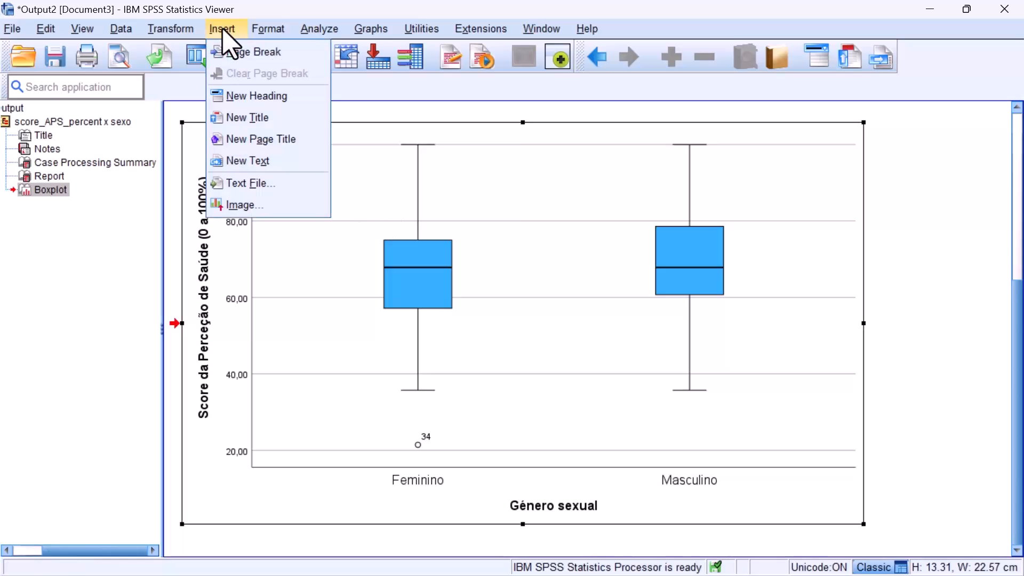
left_click(255, 167)
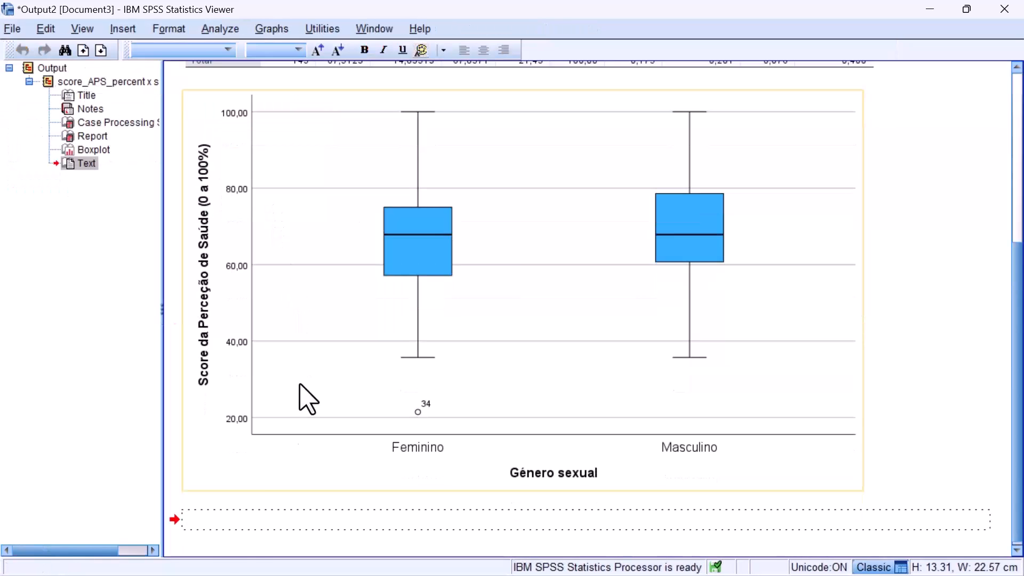
left_click(210, 526)
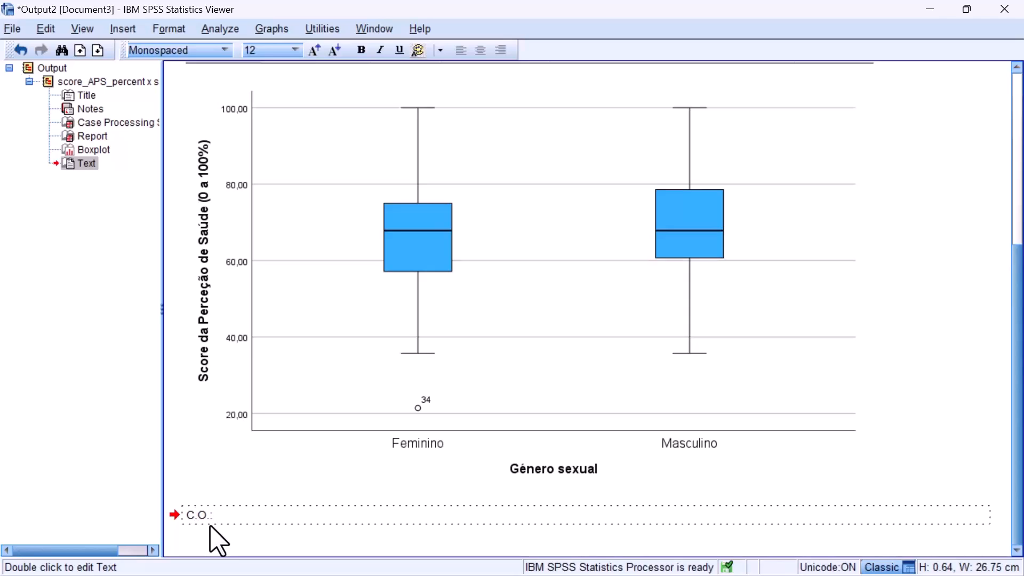
type("Nesta amostra, o género sexual não influencia a perceção de saúde das pessoas, ou seja, elas e eles têm perceções de saúde semelhantes.")
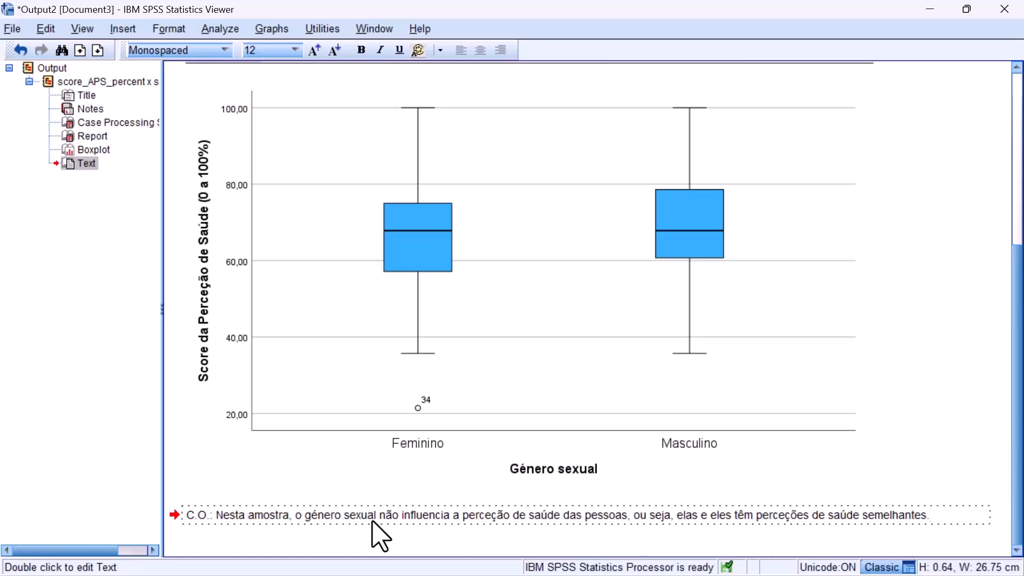
- Enlarge the whole C.O. conclusion text to size 24 and finish editing it
left_click_drag(930, 515, 279, 359)
left_click(315, 50)
left_click(901, 342)
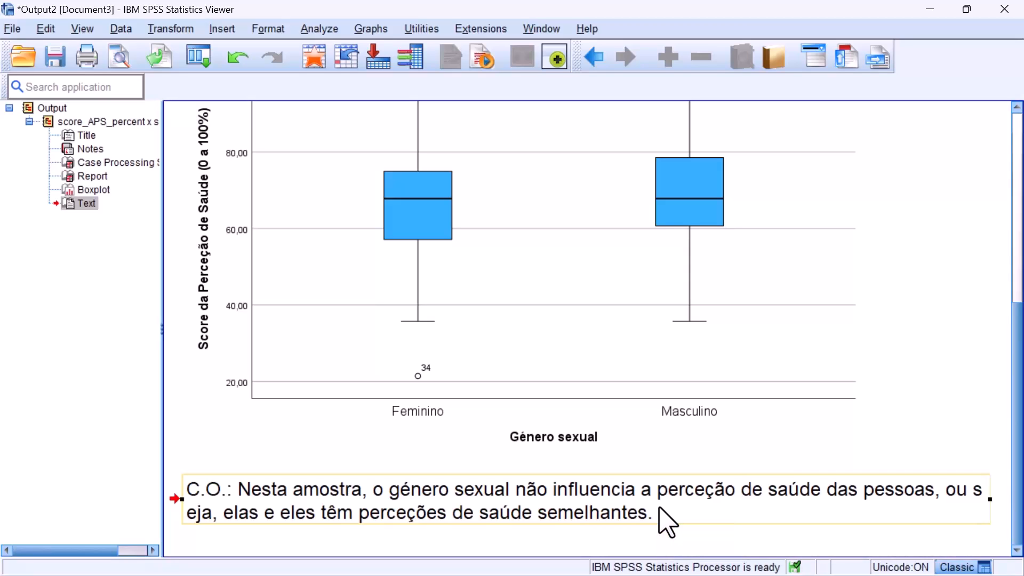
- Add a C.D. paragraph on score symmetry, means 66,6% and 68,8%, standard deviations 14,9% and 14,7%, and the women's outlier (21%), highlighting its symmetry sentence
double_click(666, 522)
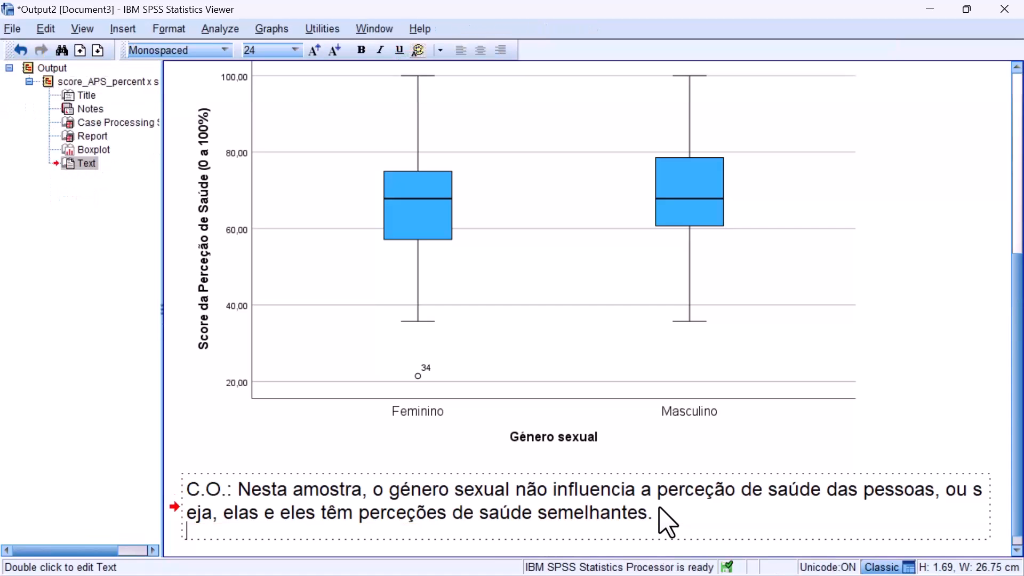
type("C.D.: O score da perceção de saúde é simétrico tanto nas mulheres, como nos homens inquiridos (ver valores a verde na tabela acima). Daí que, em média, as mulheres avaliam a qualidade da sua saúde em 66,6%, o que é muito semelhante aos 68,8% dos homens. Ao nível da dispersão, elas e eles têm o score da perceção de saúde a variar de forma muito semelhante também, pois os desvios padrões são de 14,9% e 14,7%, respetivamente. Só no grupo das mulheres é que existe um outlier inferior, por ser muito menos saudável do que as demais (score = 21%).")
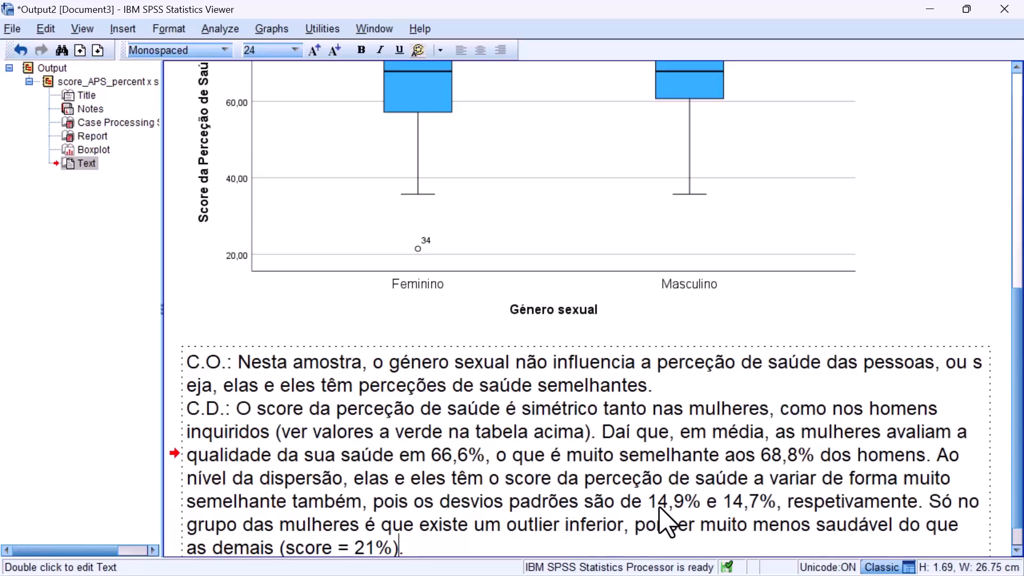
left_click_drag(238, 414, 590, 431)
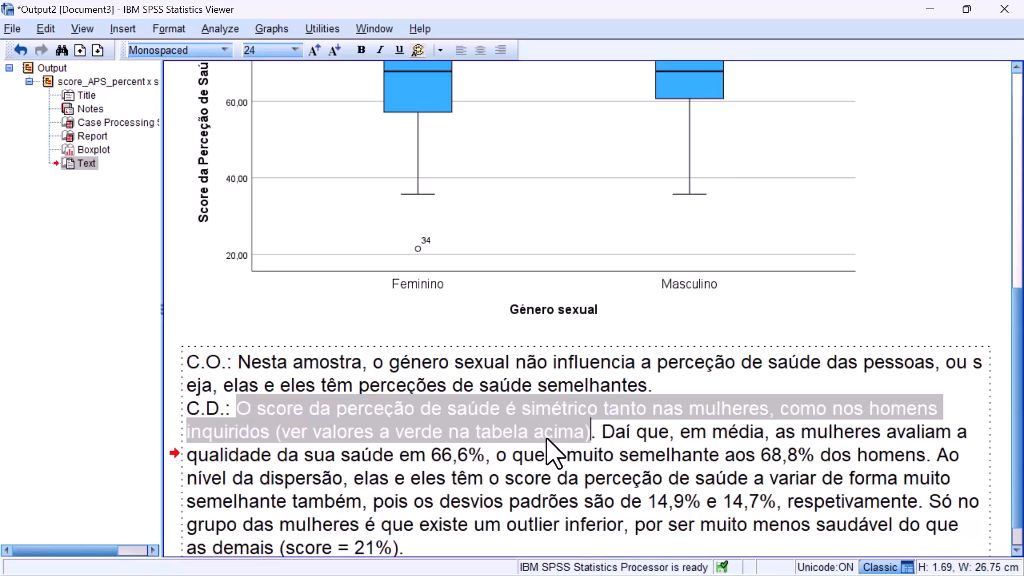
- Review the C.D. sentences on means, dispersion and the women's outlier against the Report table and the boxplot
left_click_drag(602, 432, 933, 460)
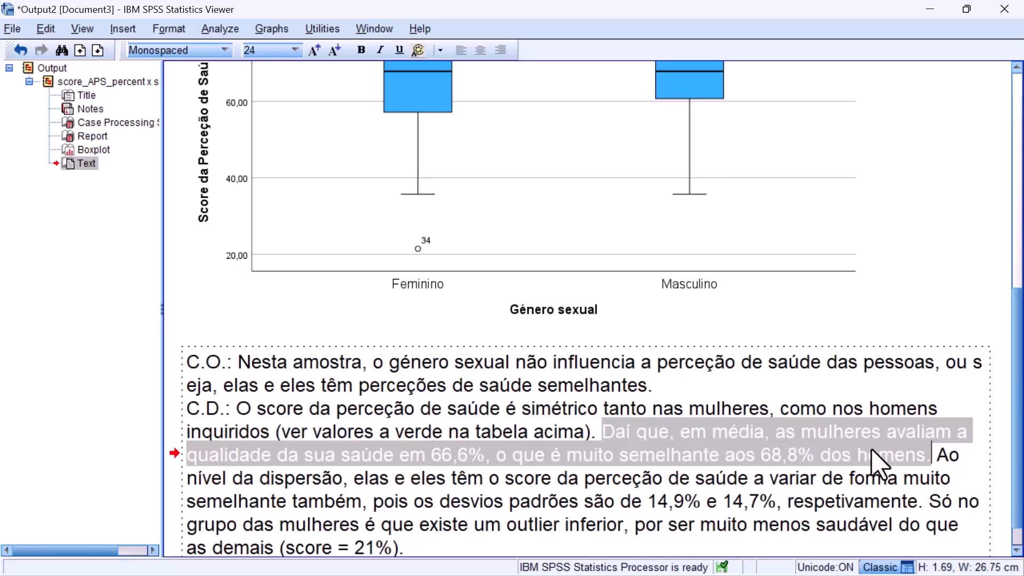
left_click(940, 453)
left_click_drag(941, 452, 937, 498)
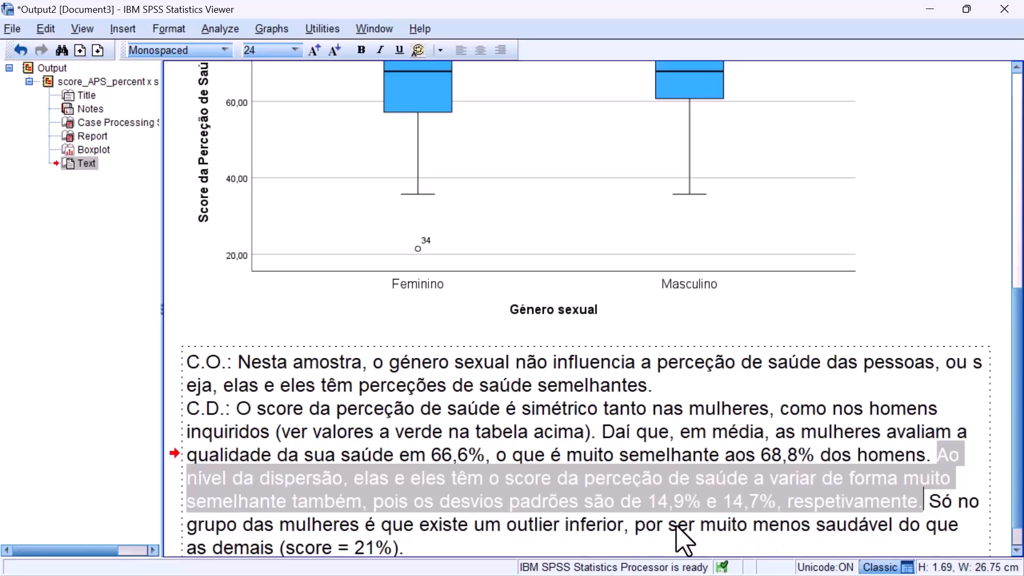
scroll(647, 393, "up", 10)
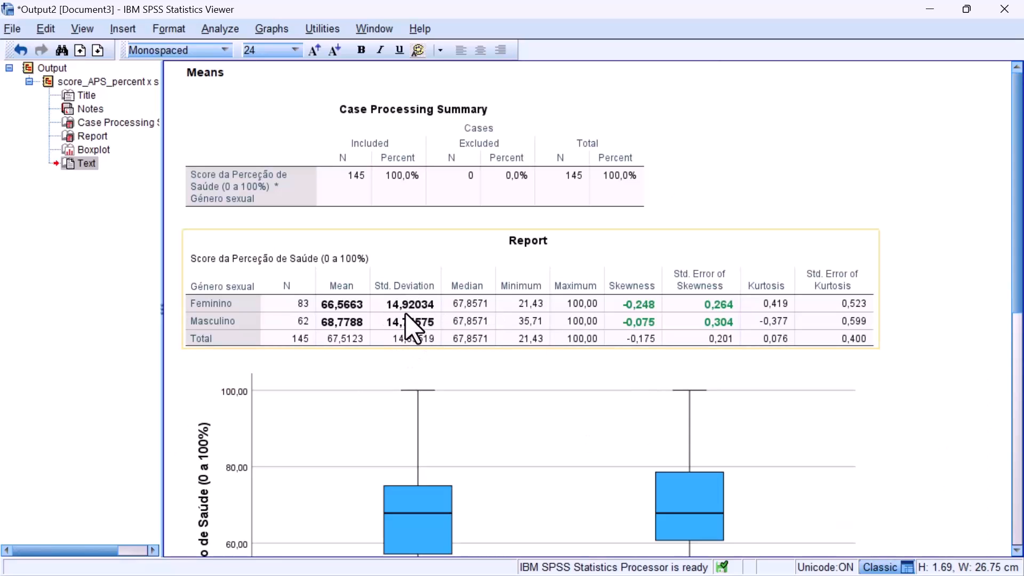
scroll(427, 330, "down", 5)
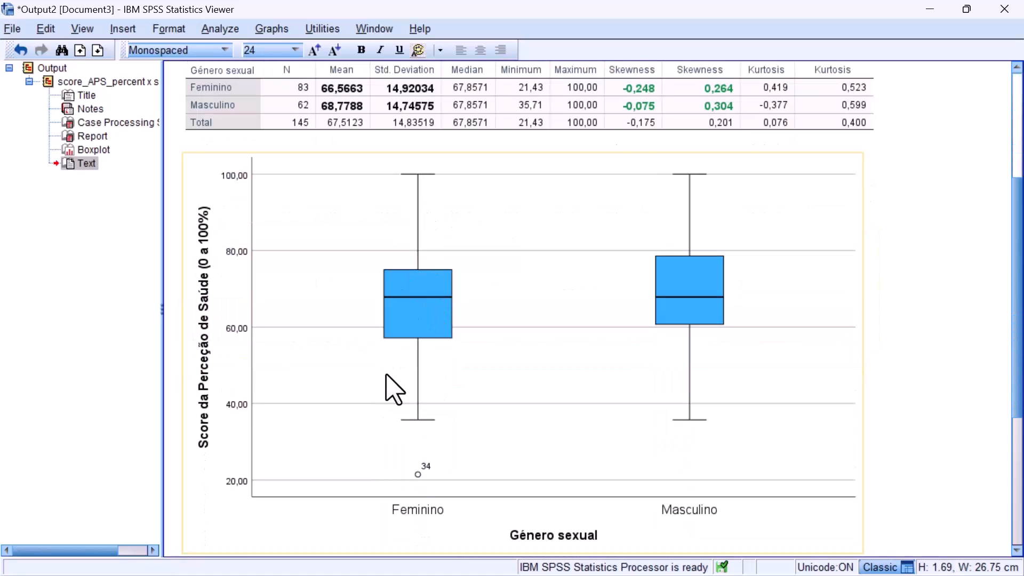
scroll(697, 422, "down", 5)
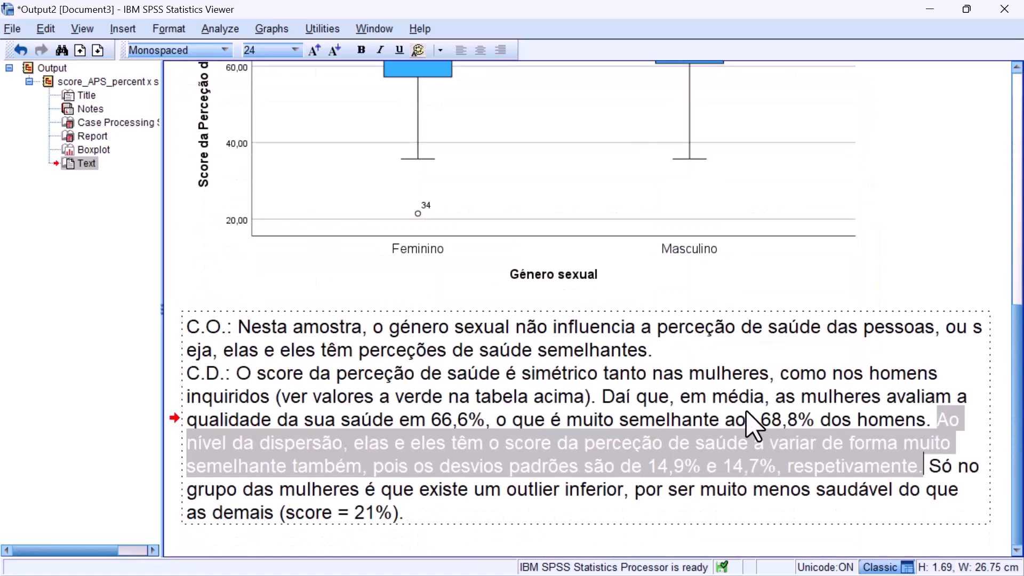
left_click_drag(932, 465, 617, 530)
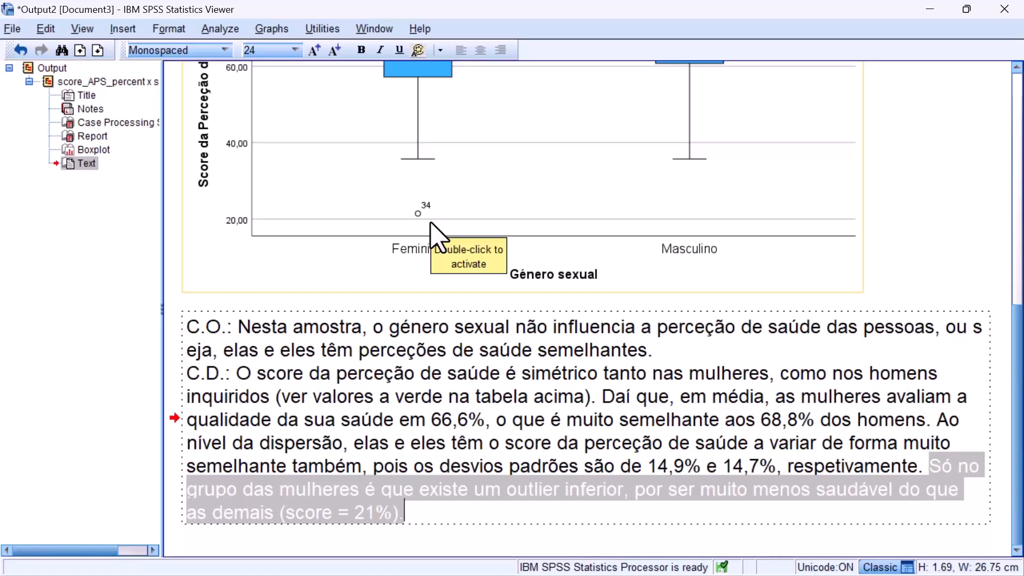
scroll(431, 223, "up", 10)
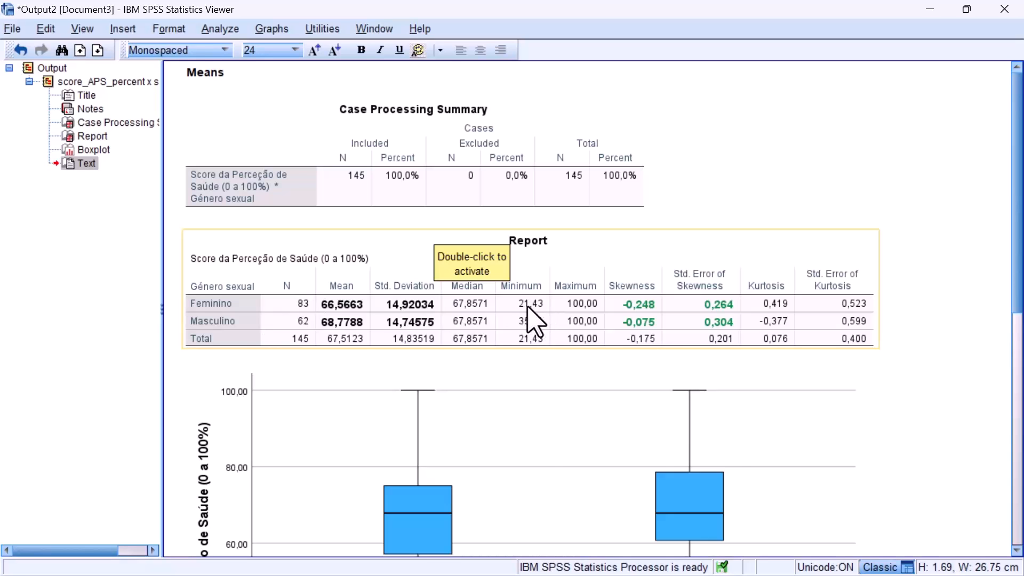
scroll(528, 306, "down", 10)
- Finish editing the conclusions text and collapse the score_APS_percent by sexo group in the output outline
left_click(981, 237)
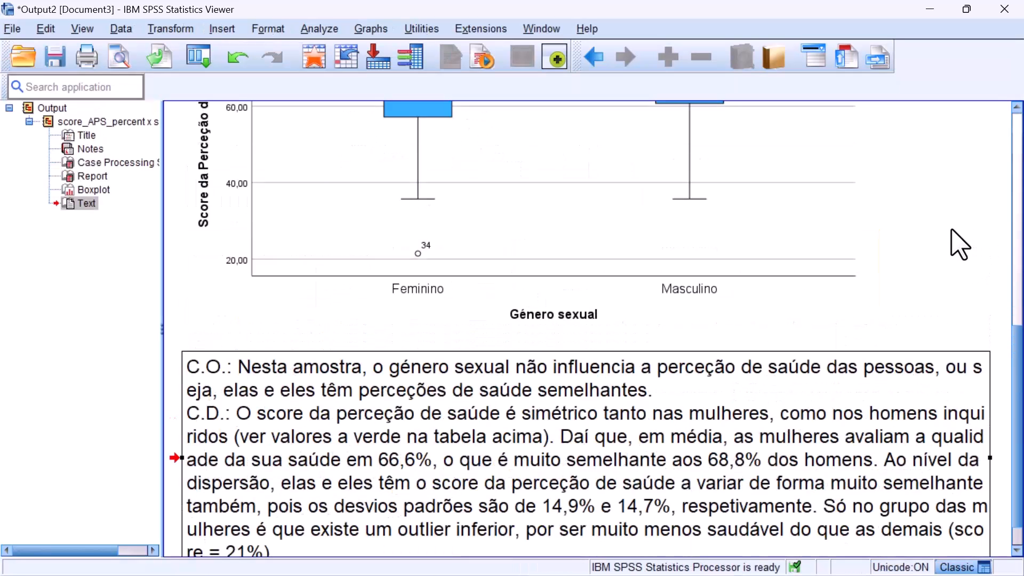
scroll(914, 263, "down", 1)
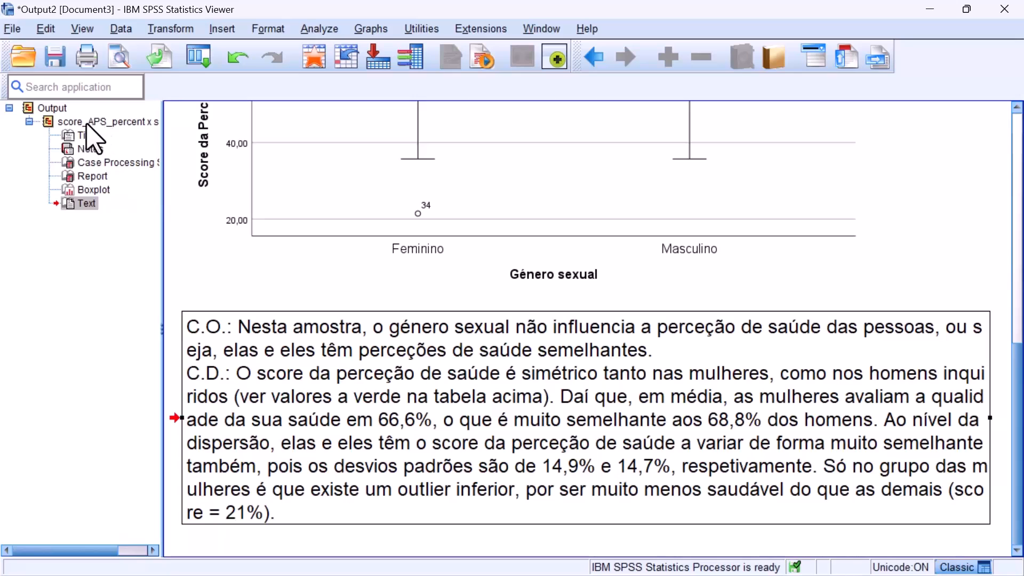
left_click(29, 122)
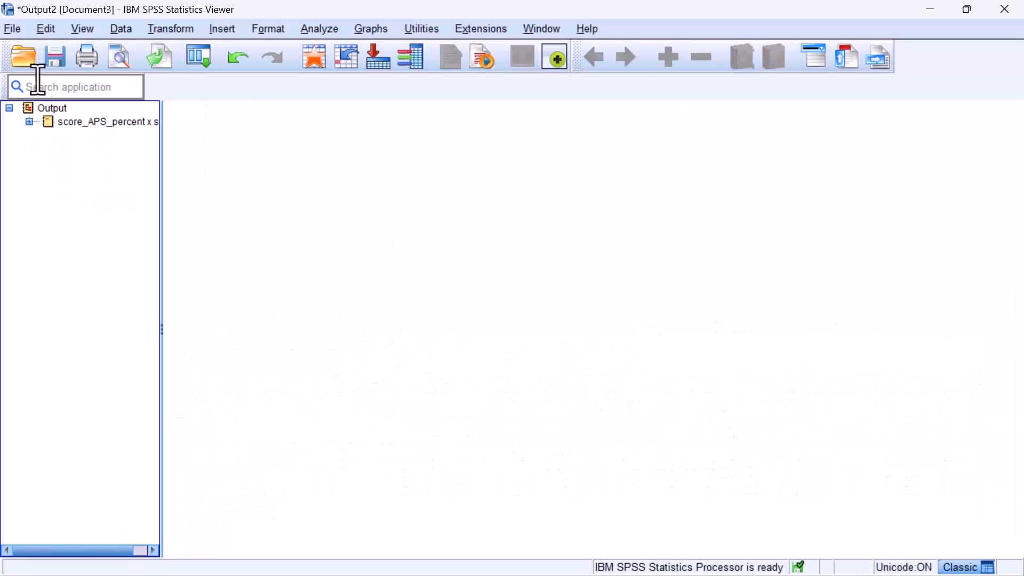
- Save the output as AnaliseBivariada.spv on Disco D (D:), adapting the name of the existing AnaliseUnivariada.spv file
left_click(16, 30)
left_click(31, 215)
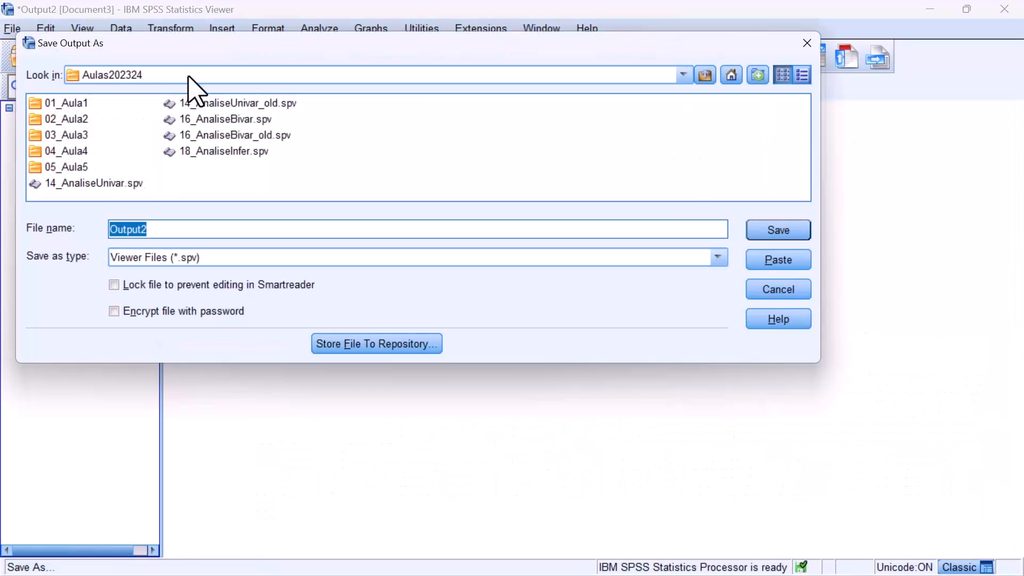
left_click(190, 80)
left_click(159, 105)
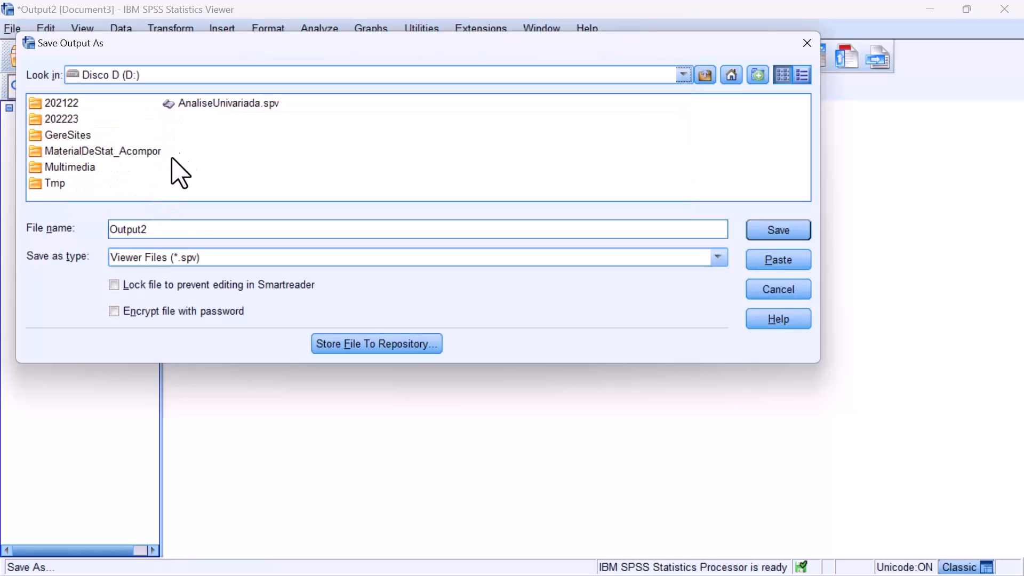
left_click(202, 104)
left_click(158, 229)
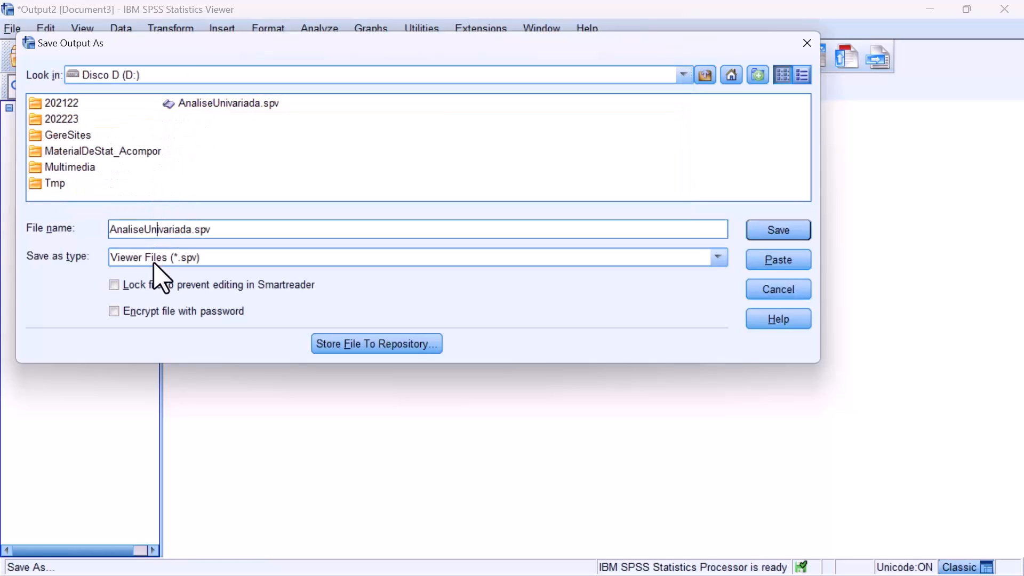
key("BackSpace")
key("BackSpace")
type("B")
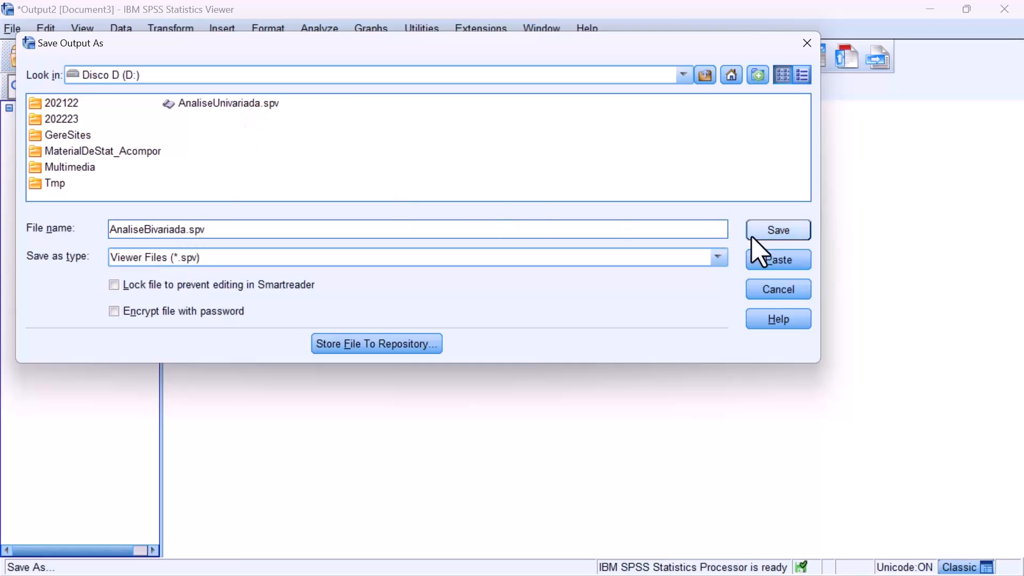
left_click(798, 237)
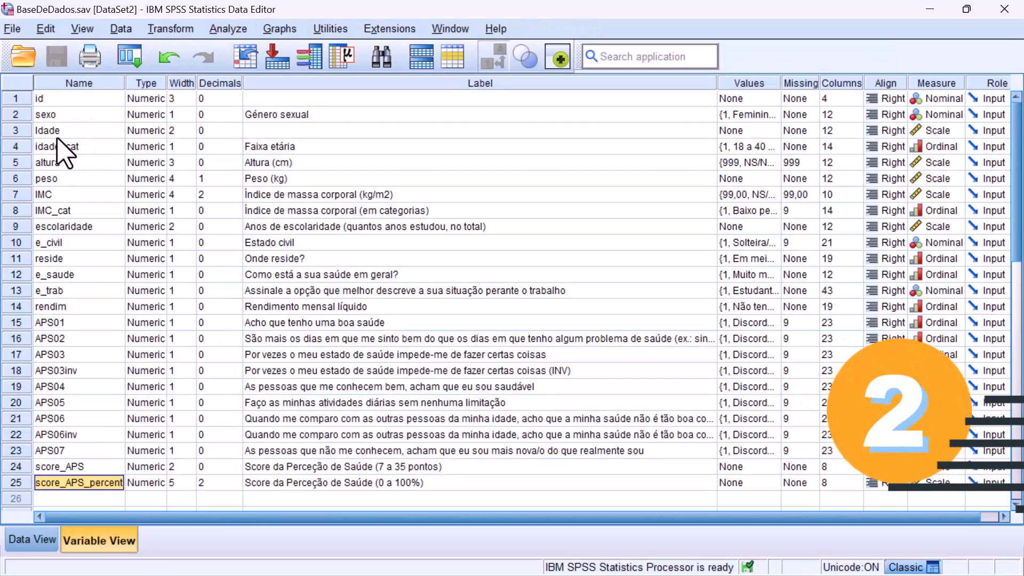
- Examine the Idade and score_APS_percent variables and the indep and depend placeholders in the syntax block for two quantitative variables
left_click(13, 134)
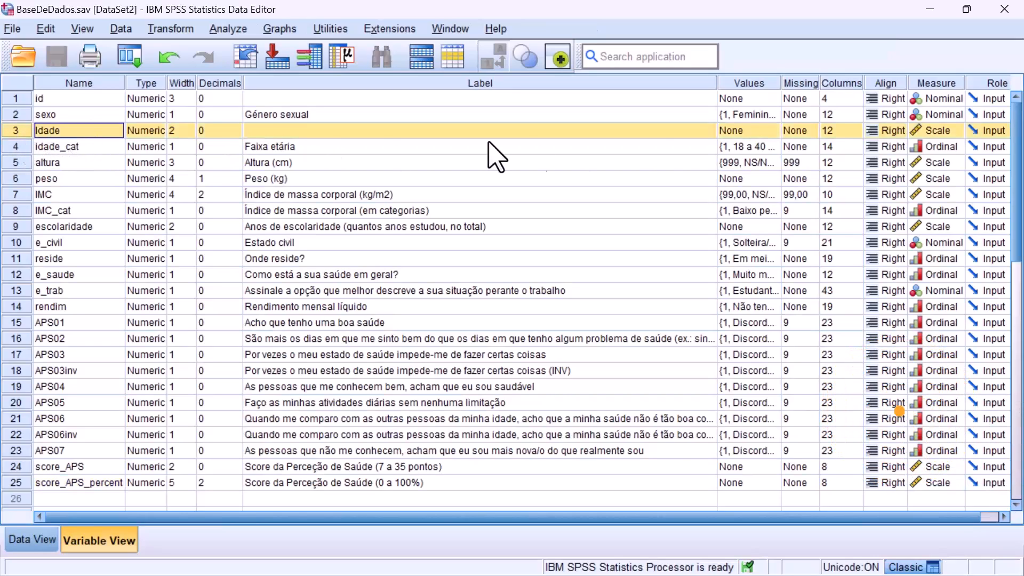
left_click(16, 481)
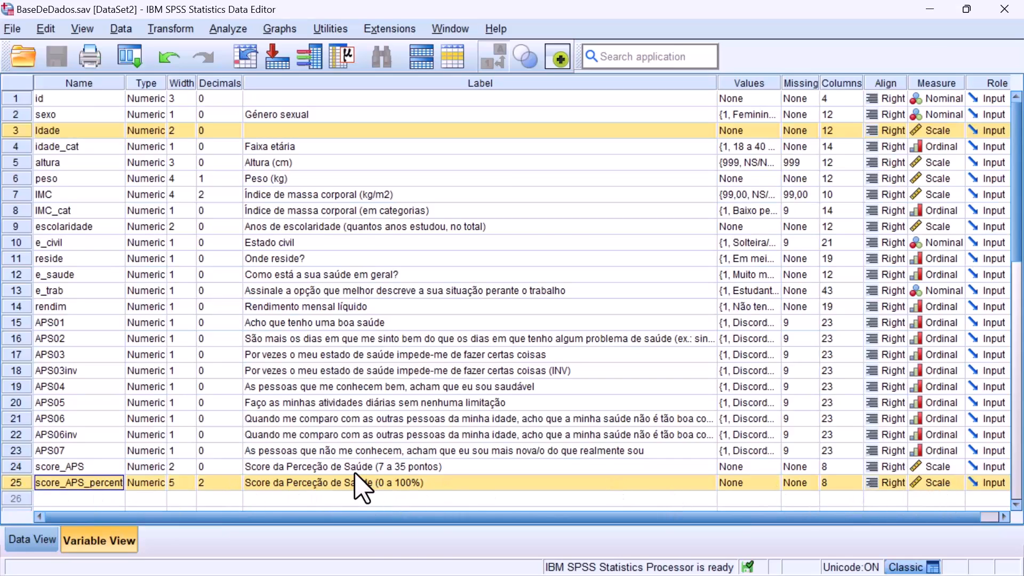
key("alt+Tab")
scroll(461, 410, "down", 5)
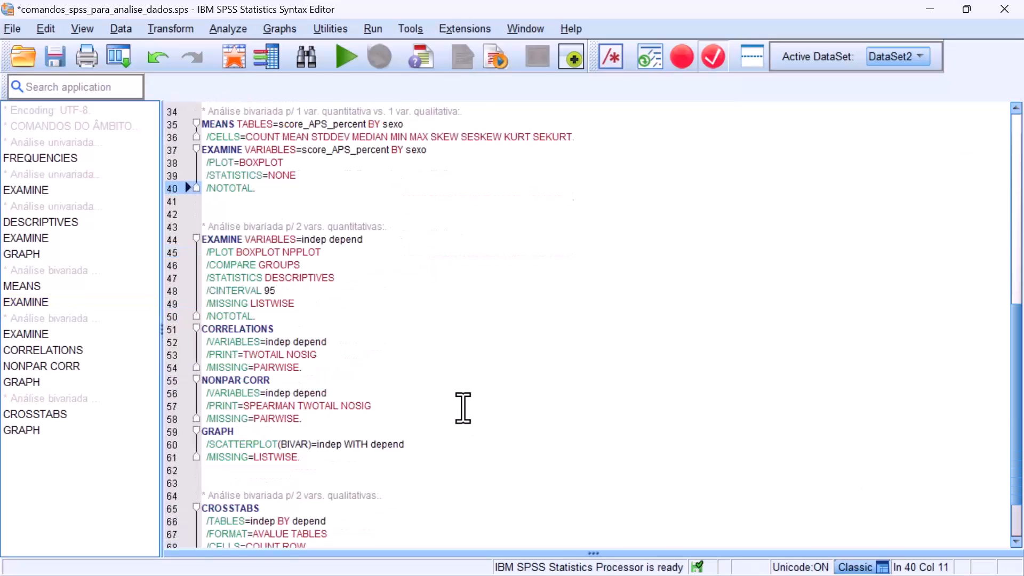
left_click_drag(203, 227, 397, 228)
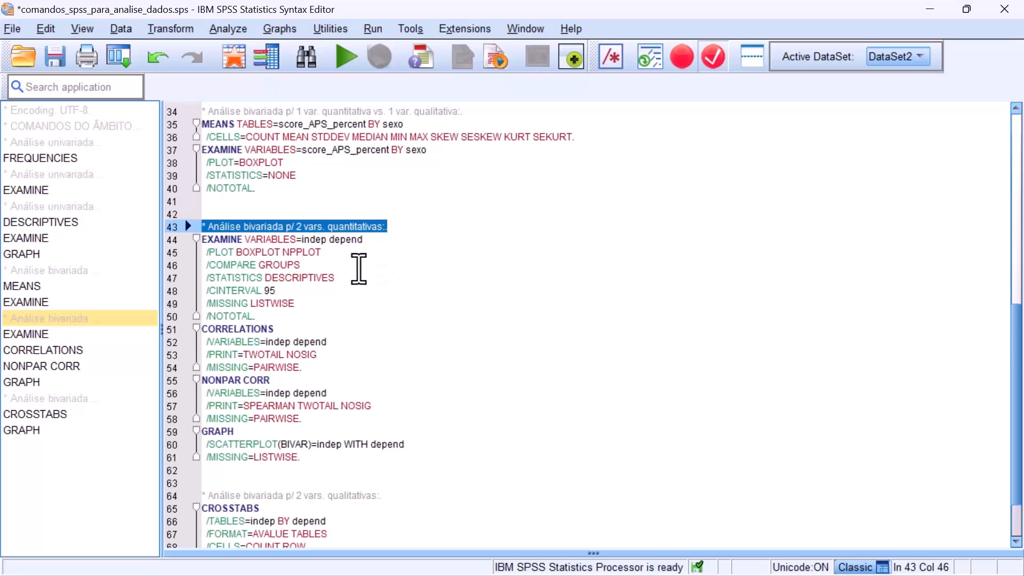
left_click(309, 240)
left_click(273, 342)
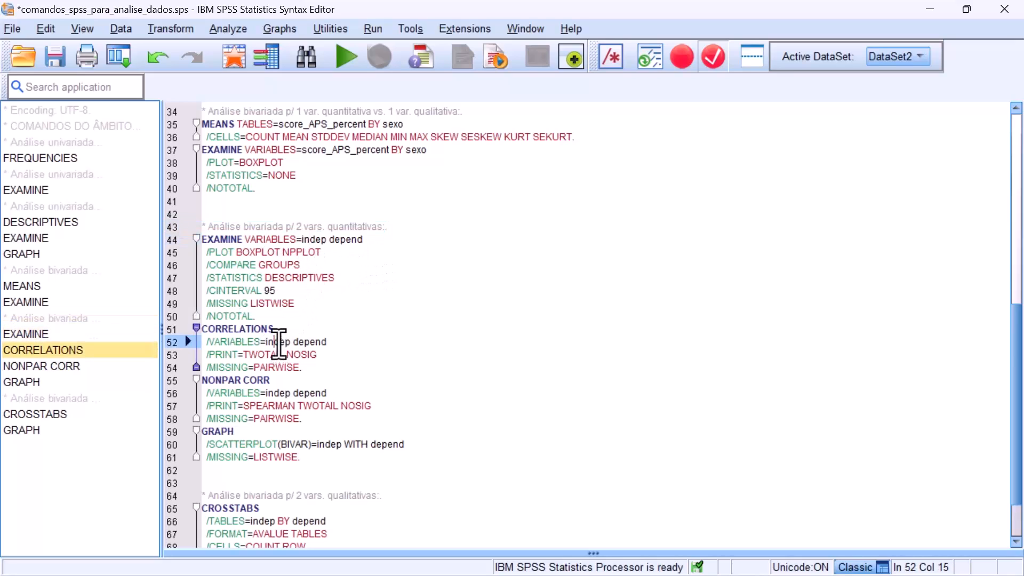
left_click(276, 393)
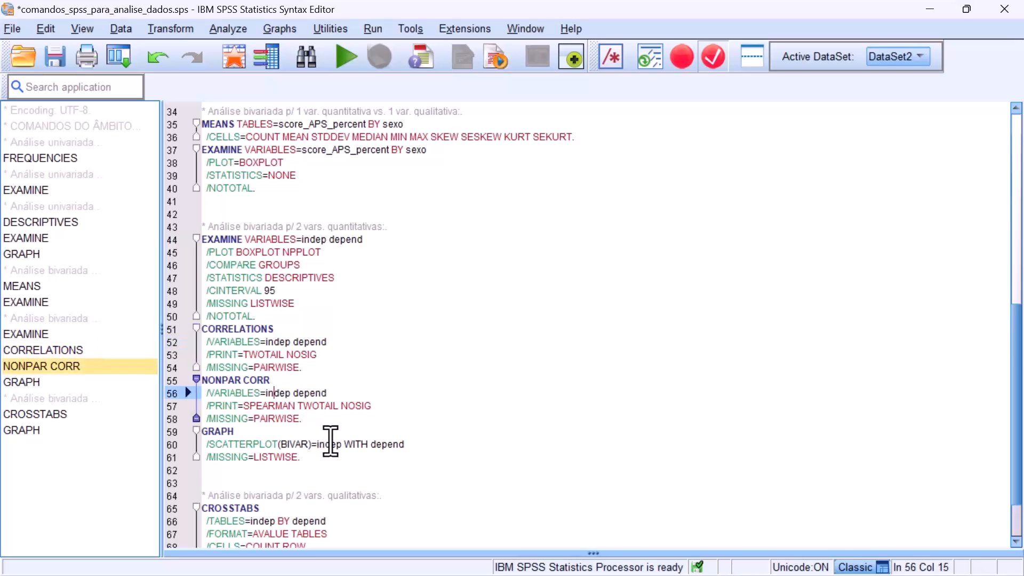
left_click(331, 444)
left_click(391, 443)
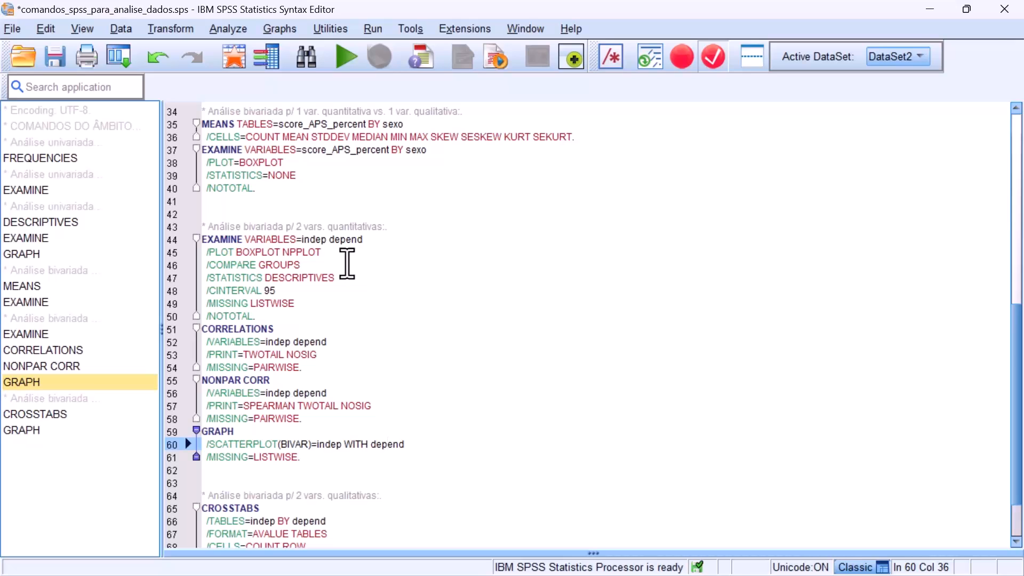
- Replace the indep placeholder in the EXAMINE command for two quantitative variables with the variable name Idade copied from the dataset
double_click(314, 240)
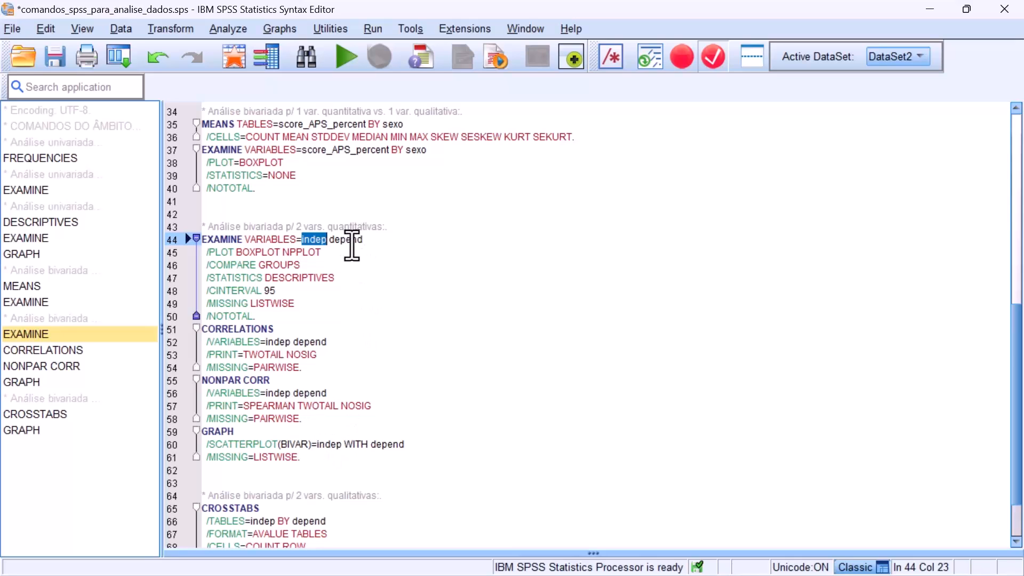
key("alt+Tab")
left_click(96, 131)
double_click(80, 131)
left_click_drag(81, 133, 31, 131)
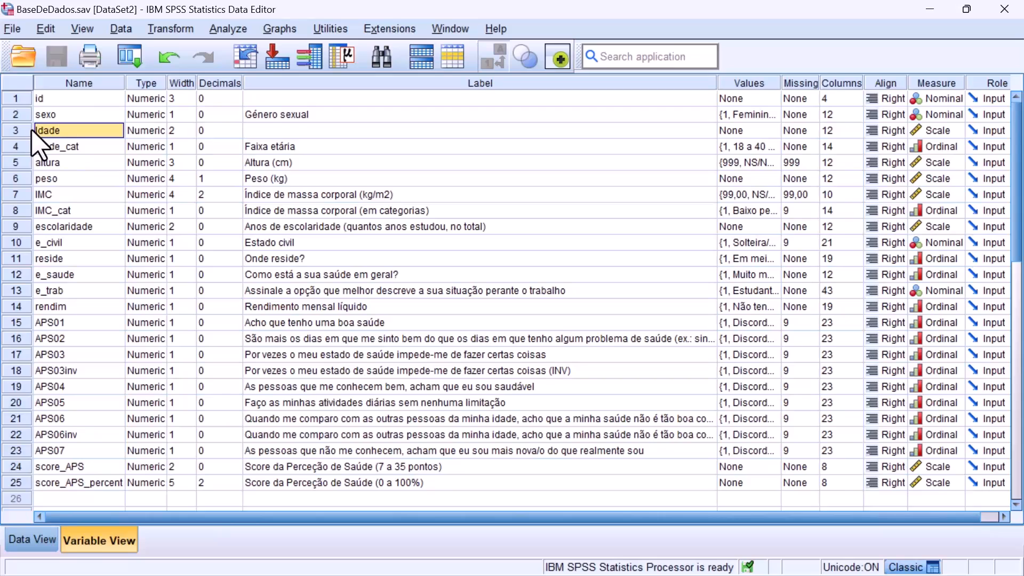
key("ctrl+c")
key("alt+Tab")
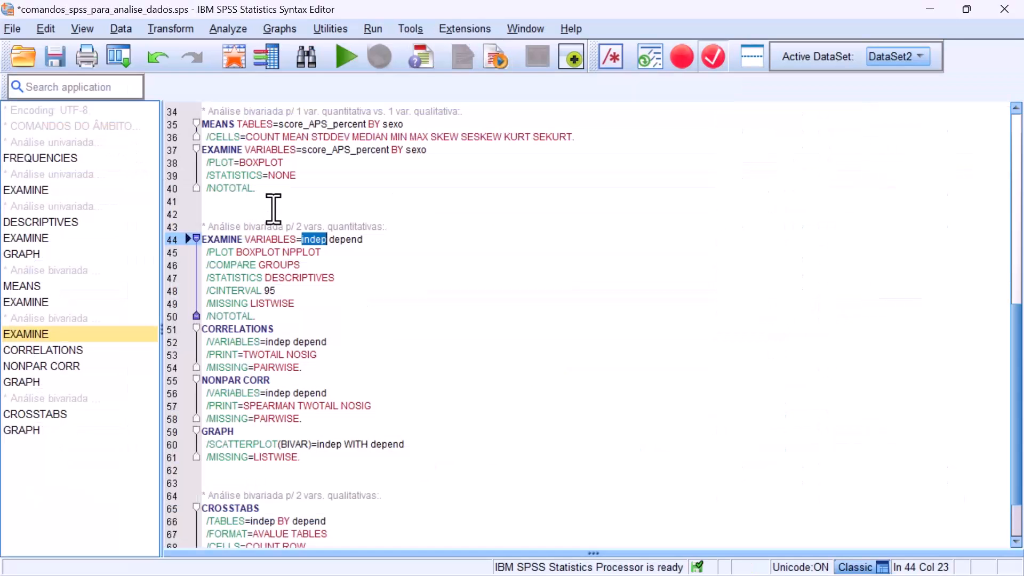
key("ctrl+v")
- Replace indep with Idade in the CORRELATIONS, NONPAR CORR and GRAPH scatterplot commands of the same block
double_click(278, 342)
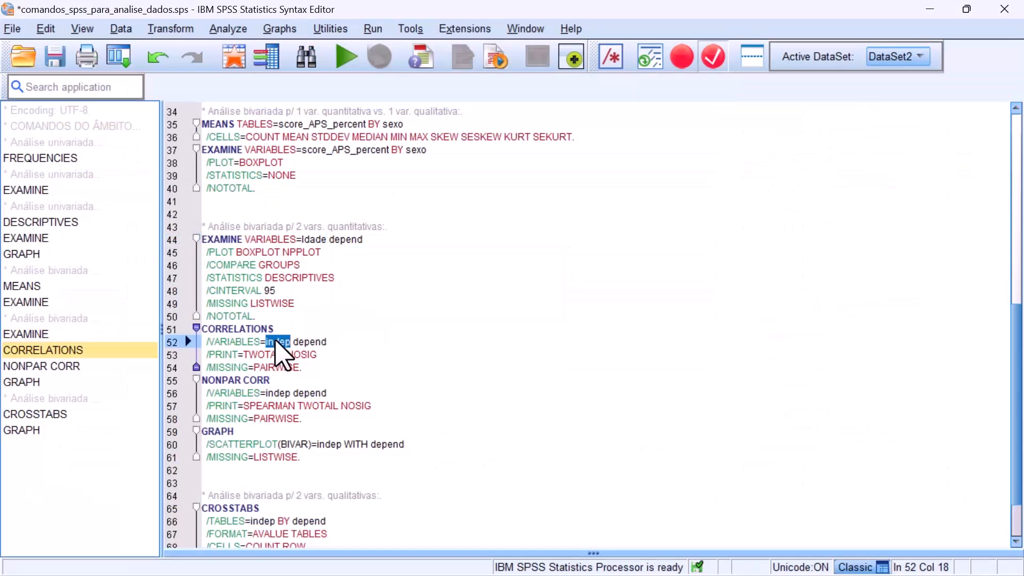
key("ctrl+v")
double_click(278, 393)
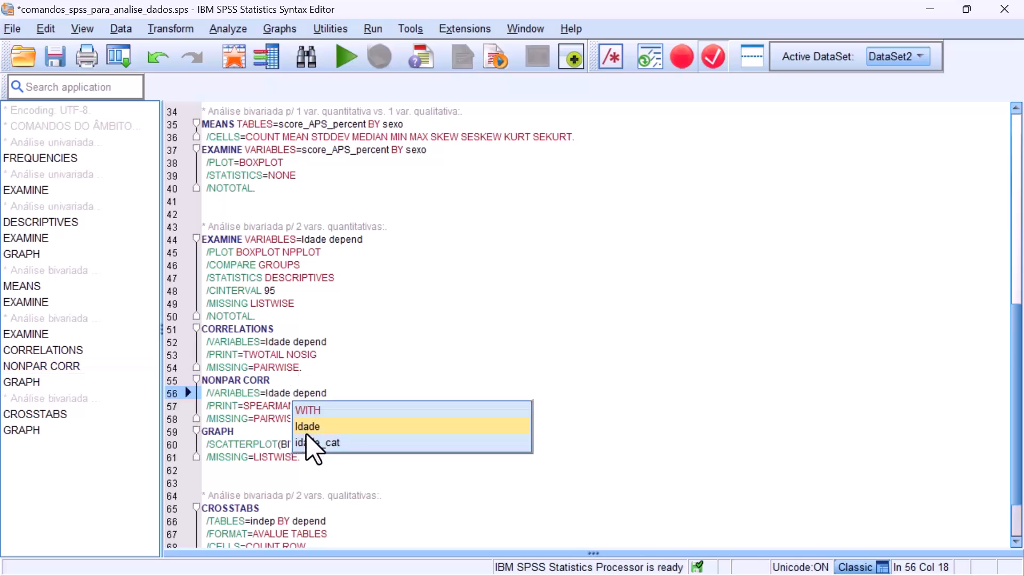
double_click(330, 444)
key("ctrl+v")
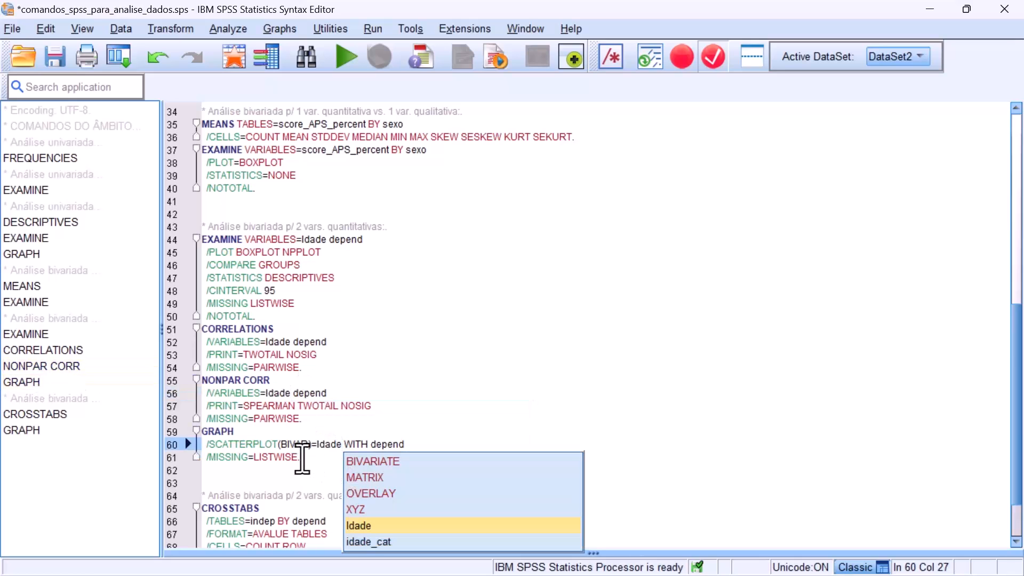
left_click(340, 444)
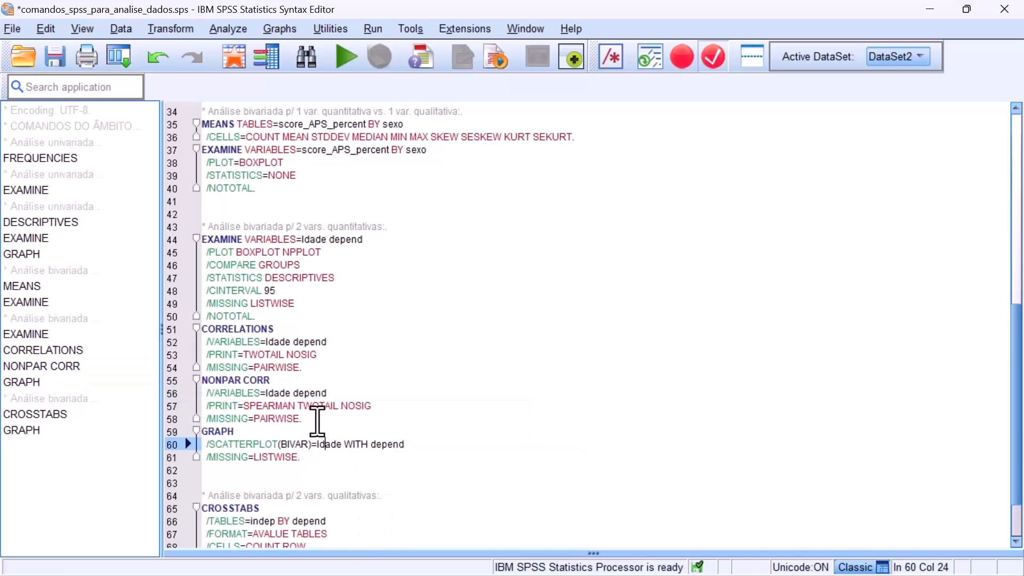
- Replace depend with score_APS_percent, copied from the dataset, in the block's EXAMINE, CORRELATIONS, NONPAR CORR and GRAPH commands
key("alt+Tab")
left_click(103, 483)
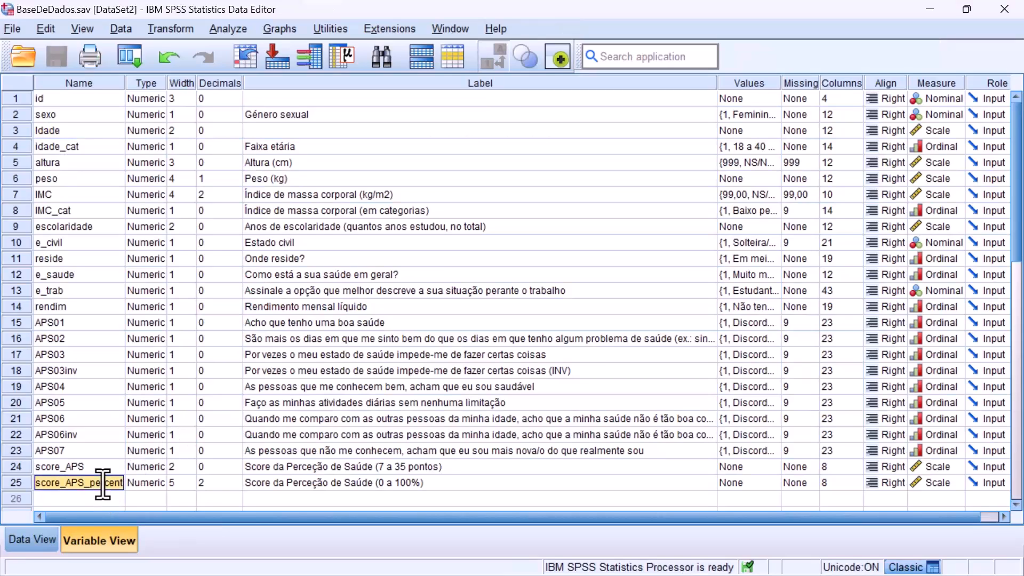
key("alt+Tab")
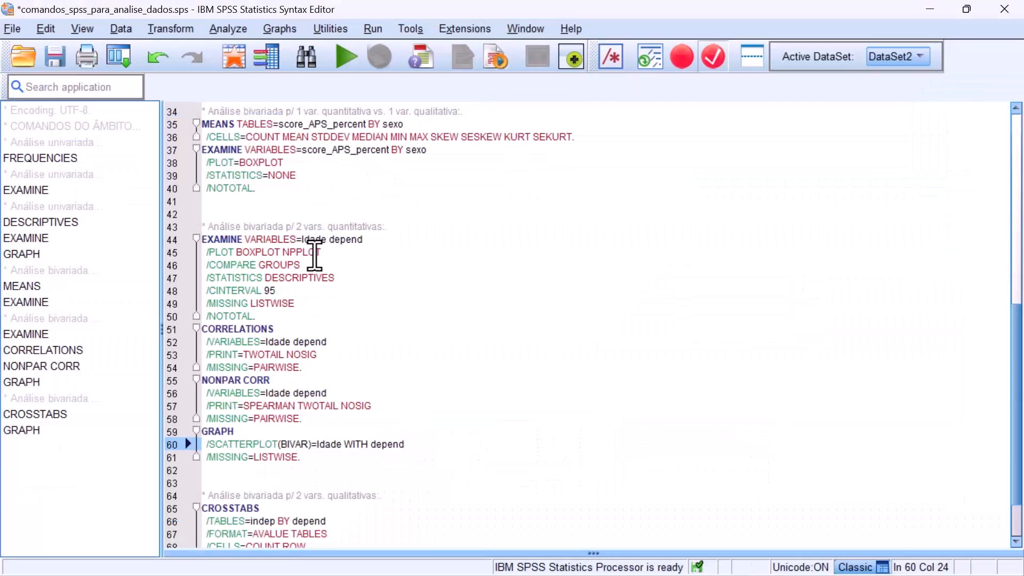
double_click(340, 240)
type("score_APS_percent")
left_click(311, 344)
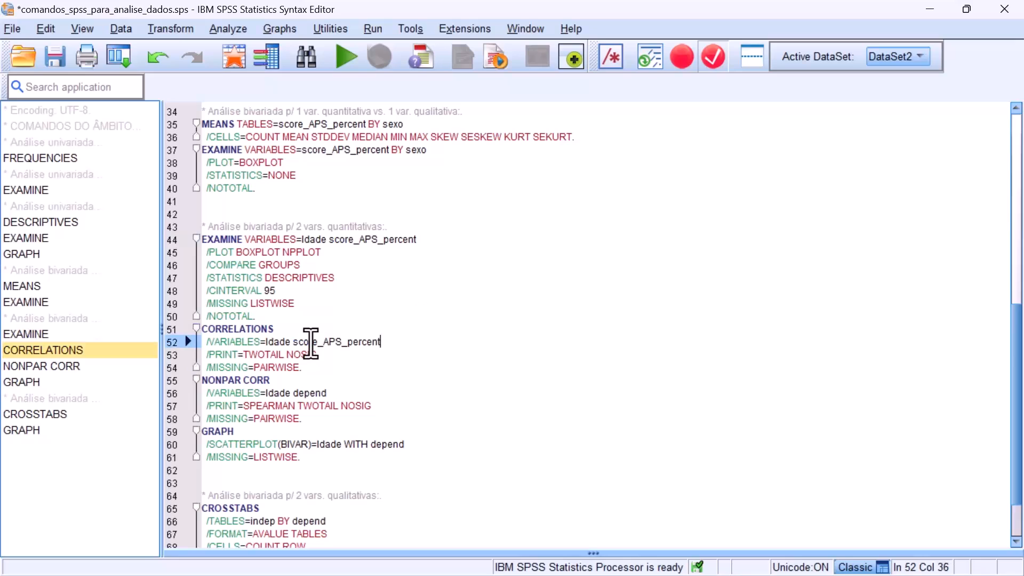
type("score_APS_percent")
double_click(320, 395)
type("score_APS_percent")
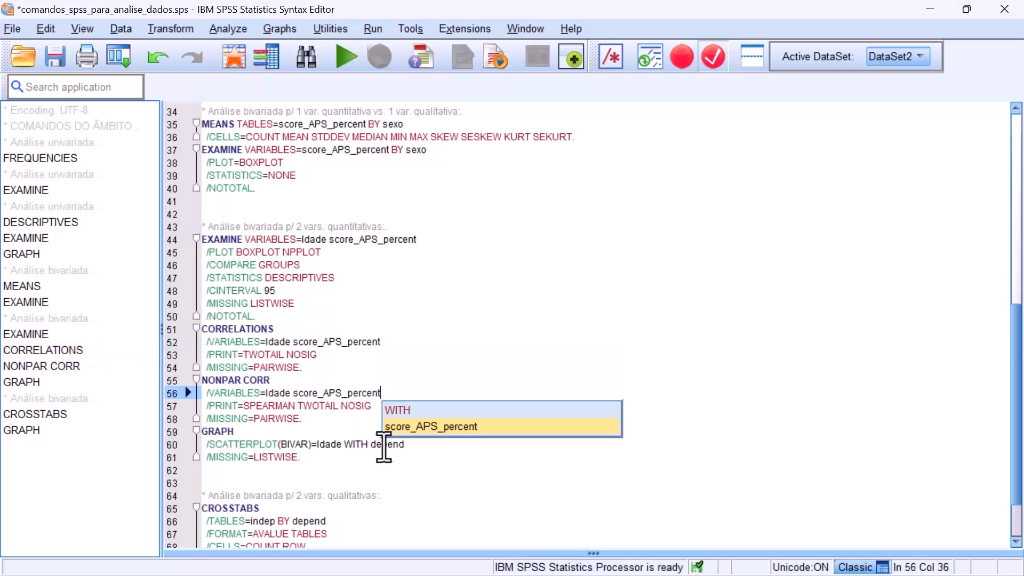
double_click(385, 445)
type("score_APS_percent")
- Run the block from EXAMINE to GRAPH for Idade and score_APS_percent and go to the Explore results in the output
left_click_drag(301, 457, 204, 237)
left_click(346, 56)
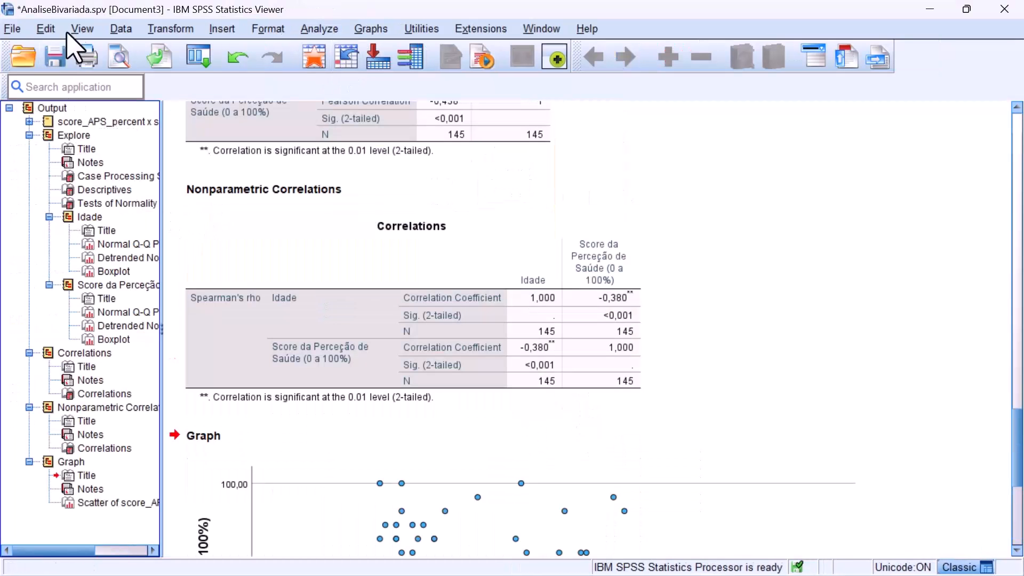
left_click(70, 136)
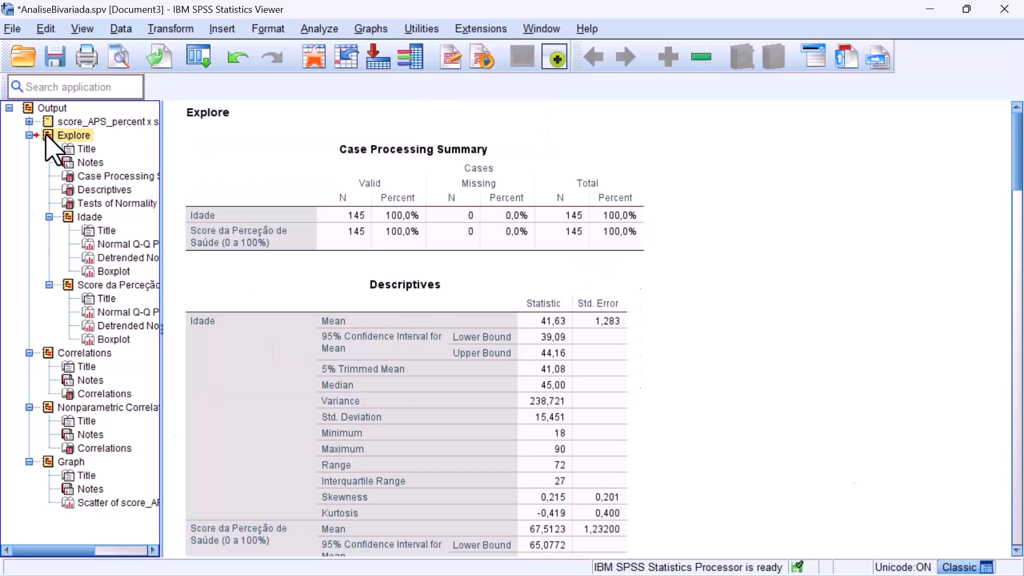
- Insert the text "A idade não tem outliers, mas o score da perceção de saúde tem. Por isso, devo apresentar o ró de Spearman." below the score boxplot
left_click(50, 407)
left_click(24, 463)
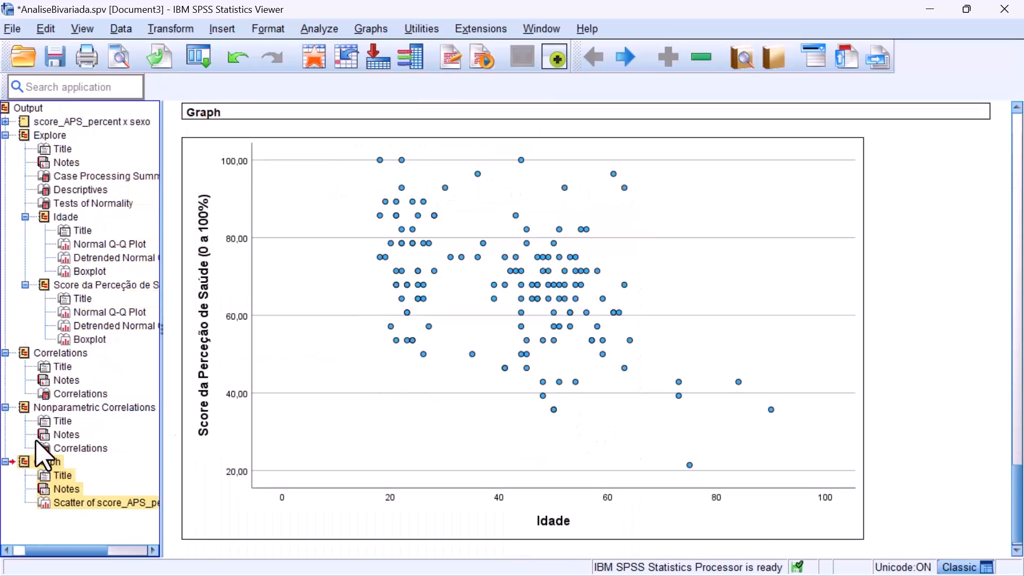
left_click(47, 138)
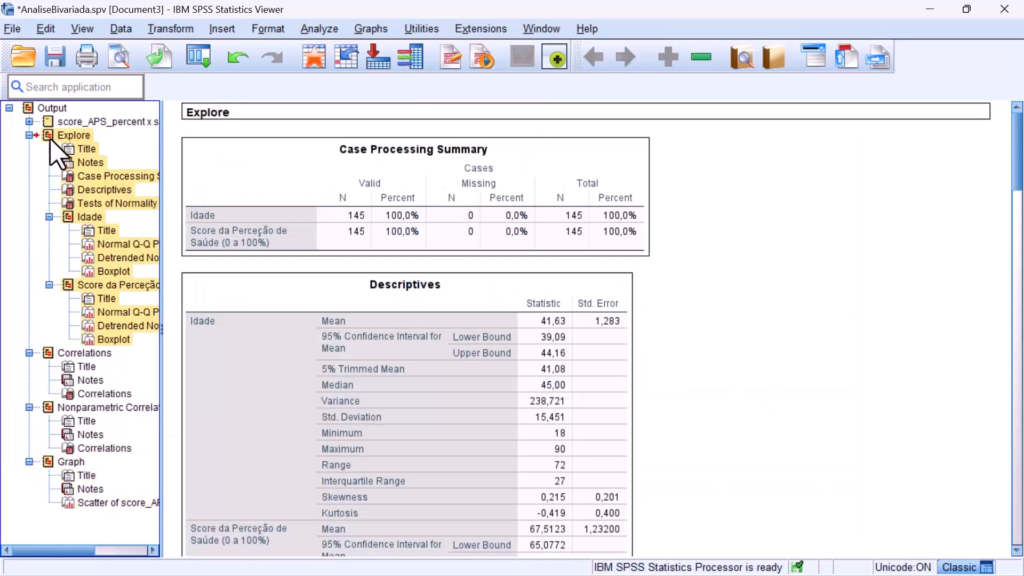
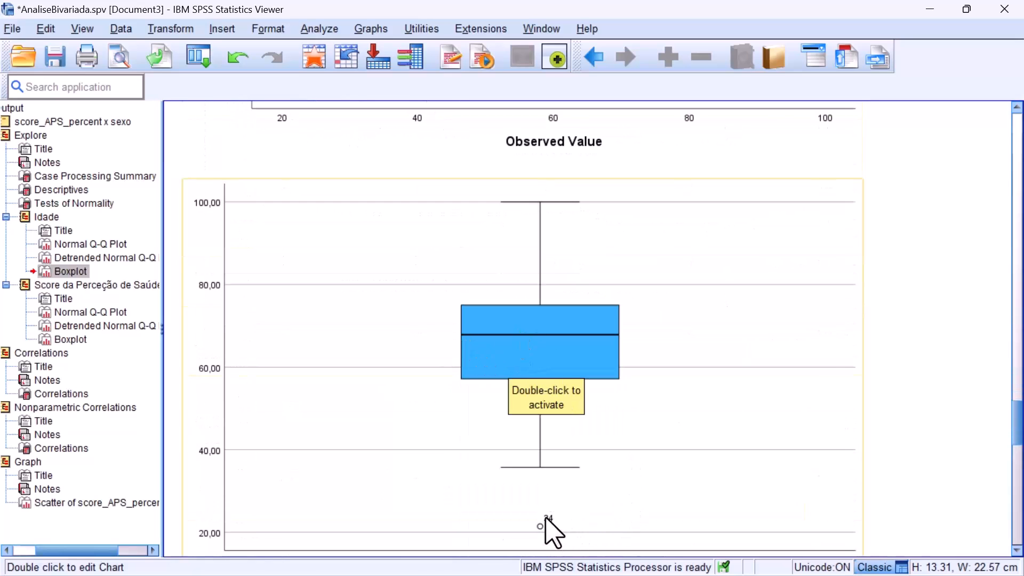
scroll(560, 533, "down", 1)
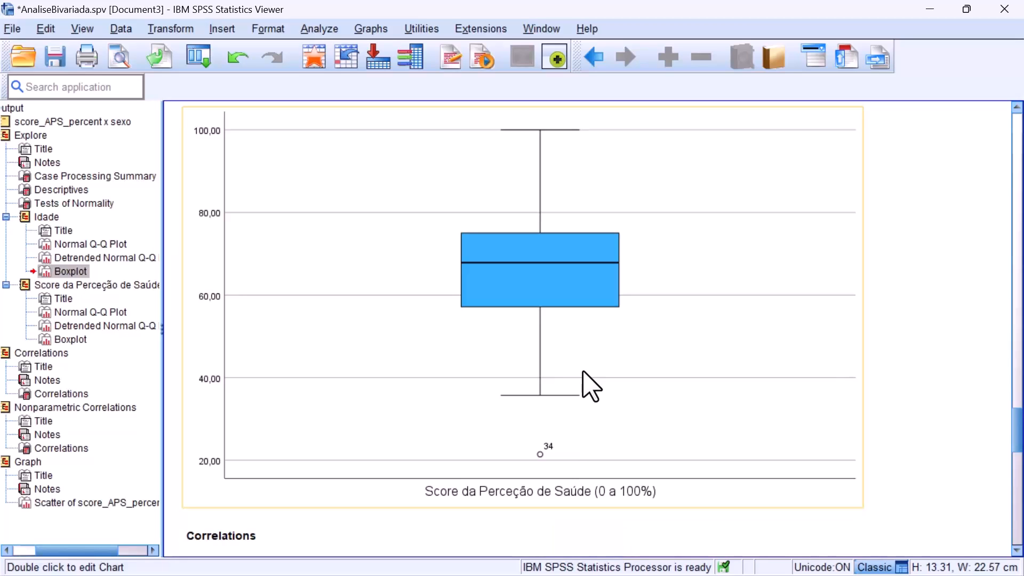
left_click(500, 297)
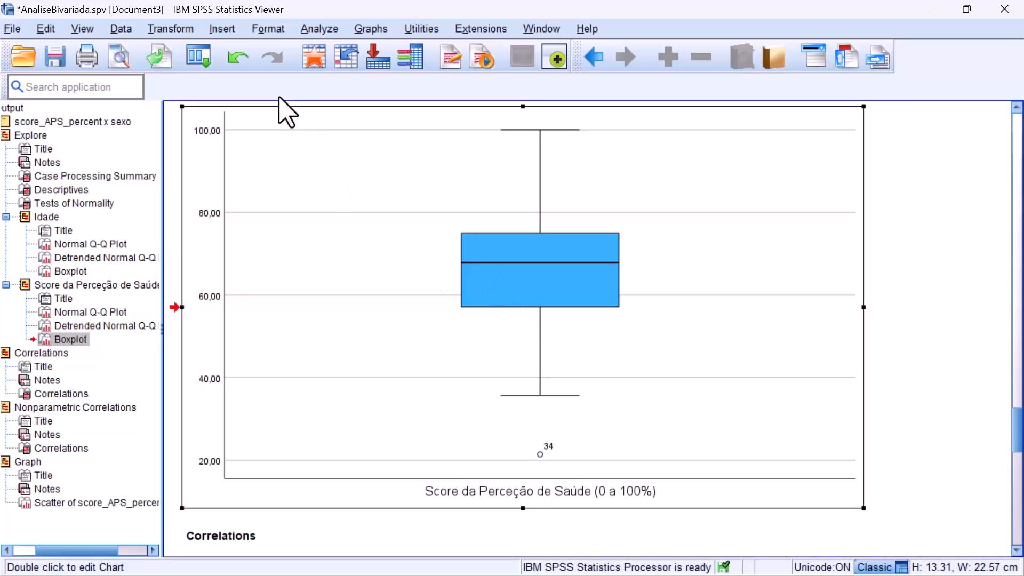
left_click(222, 28)
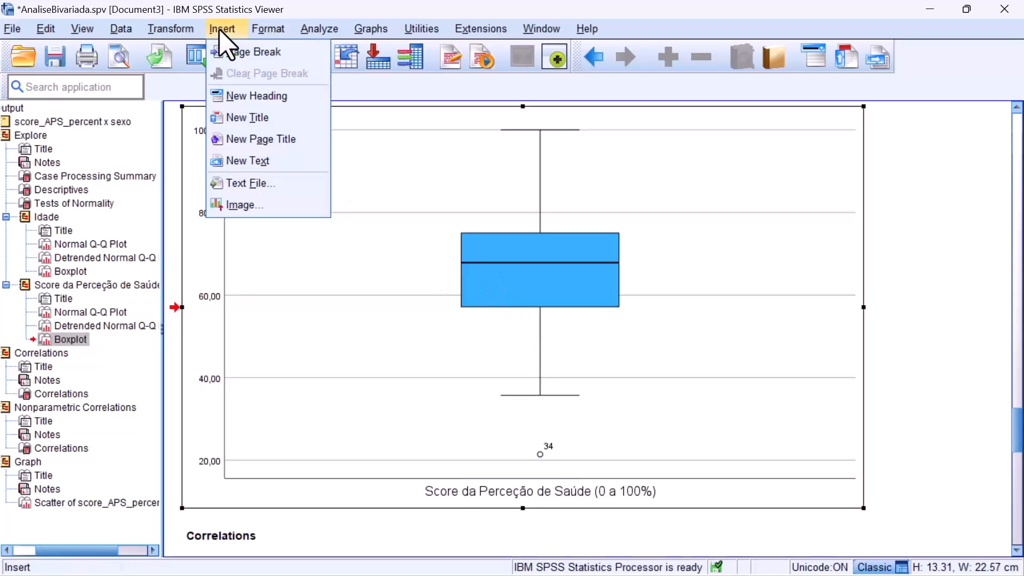
left_click(250, 161)
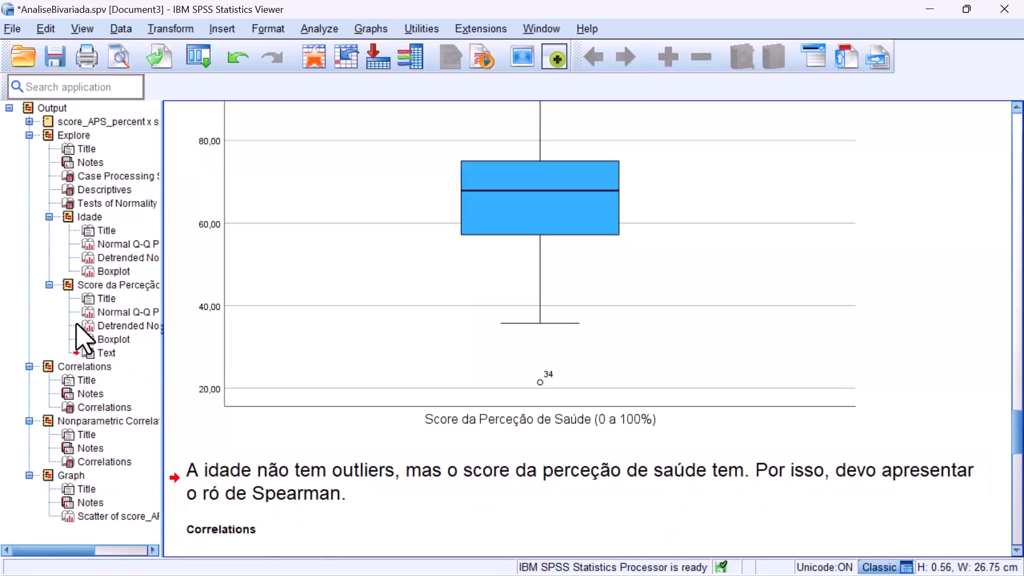
- Cut the Correlations block with the Pearson coefficients from the output
left_click(50, 137)
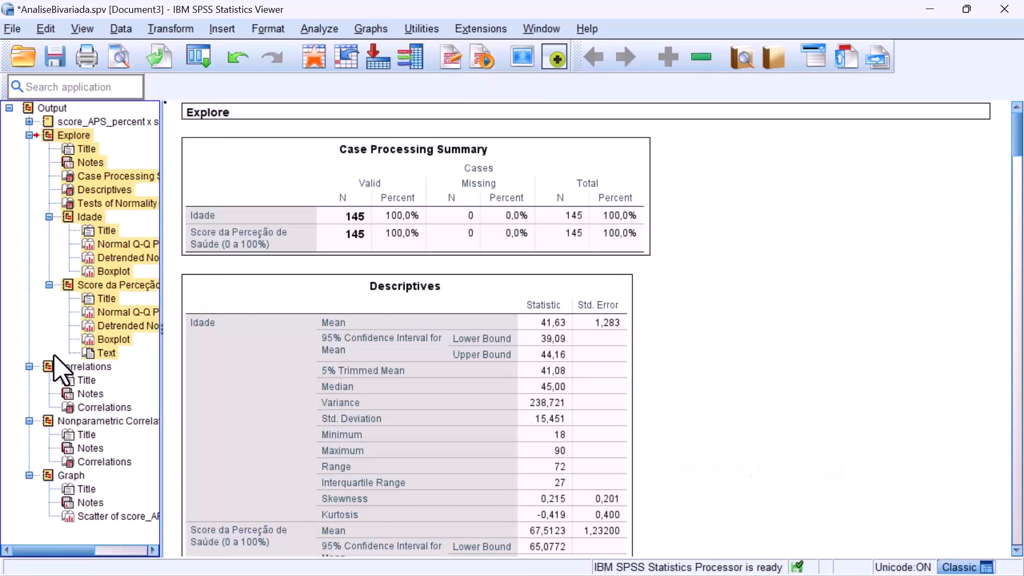
left_click(51, 368)
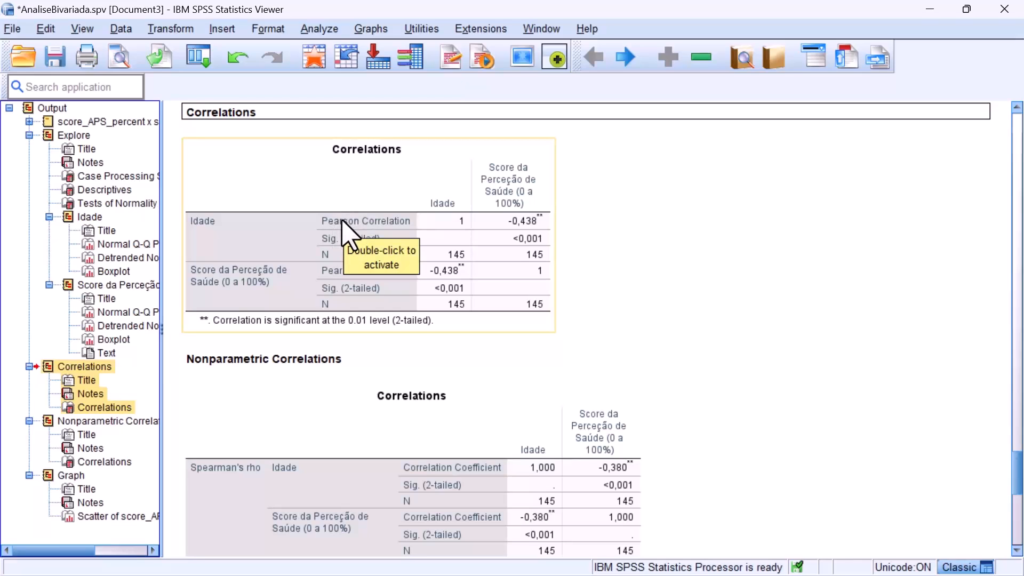
right_click(48, 368)
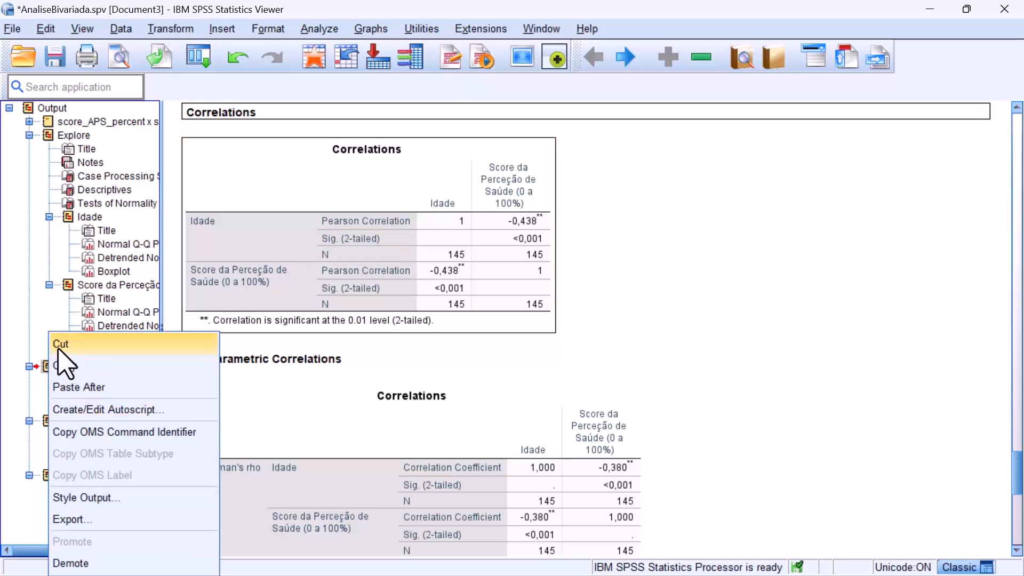
left_click(63, 344)
left_click(48, 366)
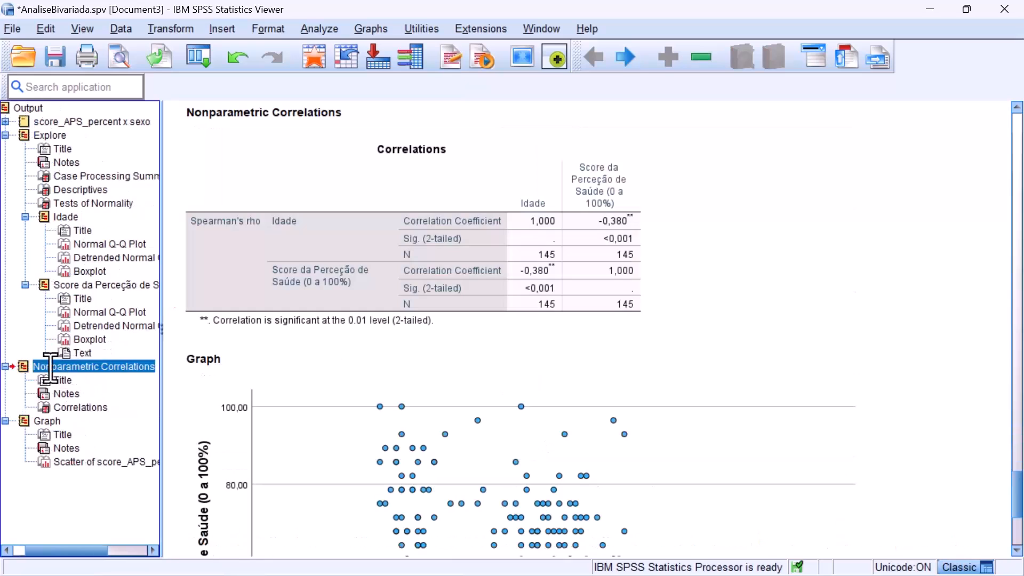
- Move the Spearman Correlations table directly below the text about outliers and delete the leftover Nonparametric Correlations block
left_click(59, 380)
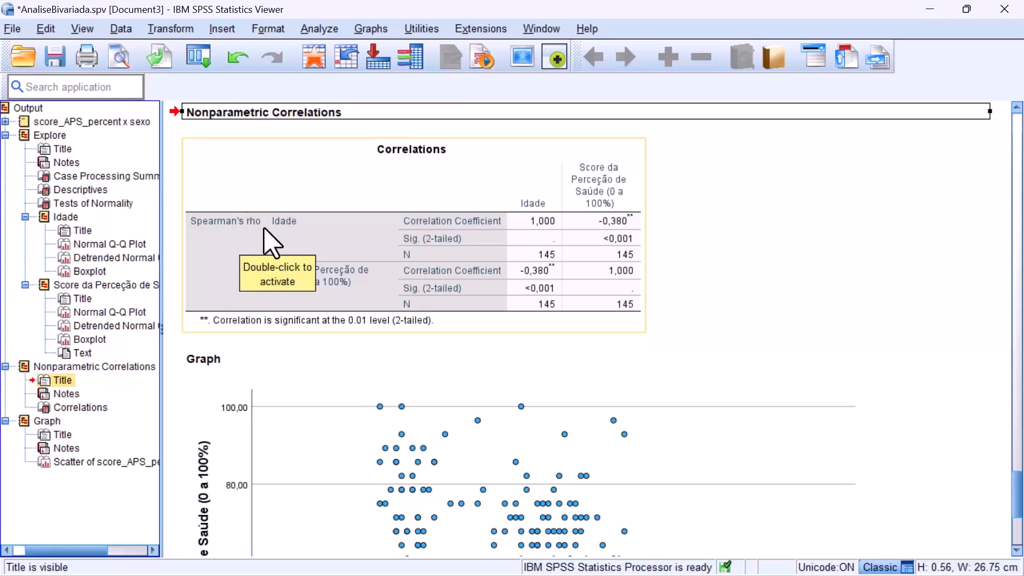
scroll(333, 496, "down", 5)
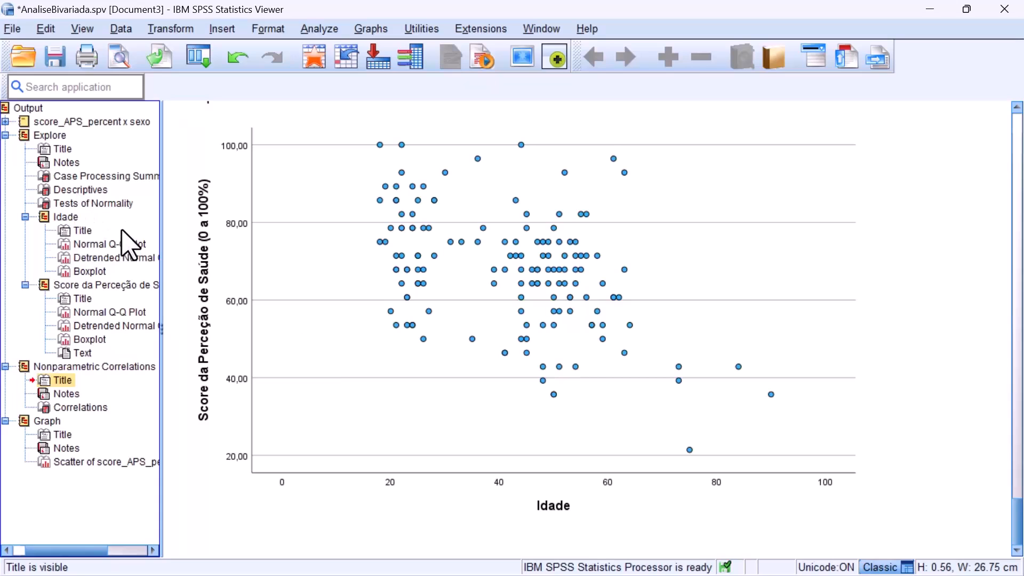
left_click(47, 408)
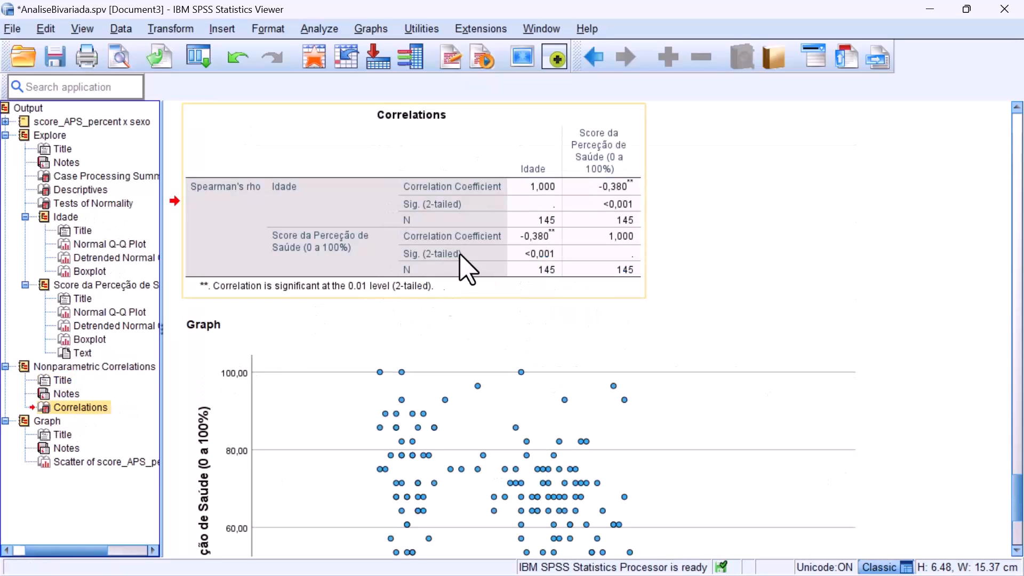
left_click_drag(48, 412, 80, 355)
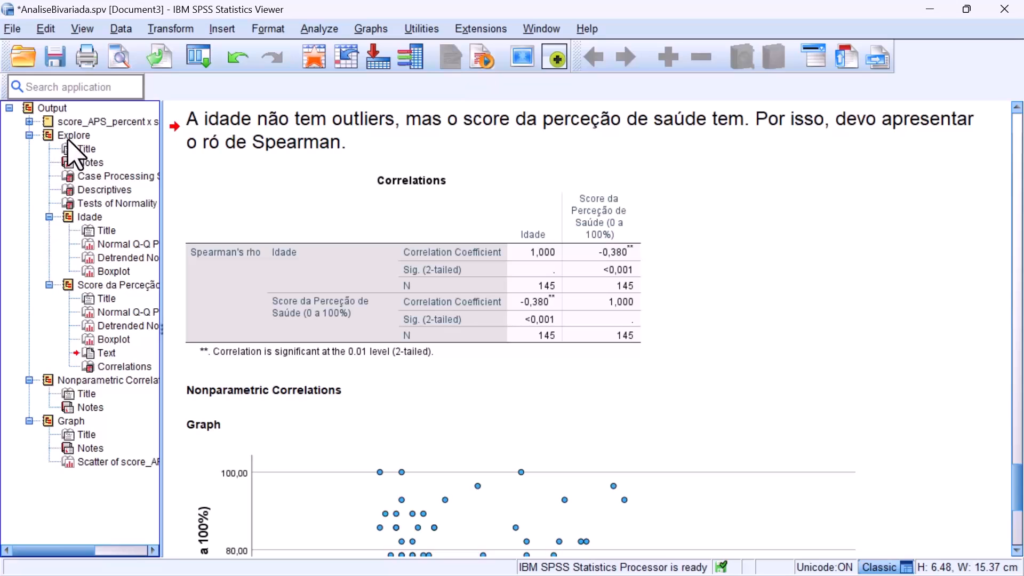
left_click(48, 380)
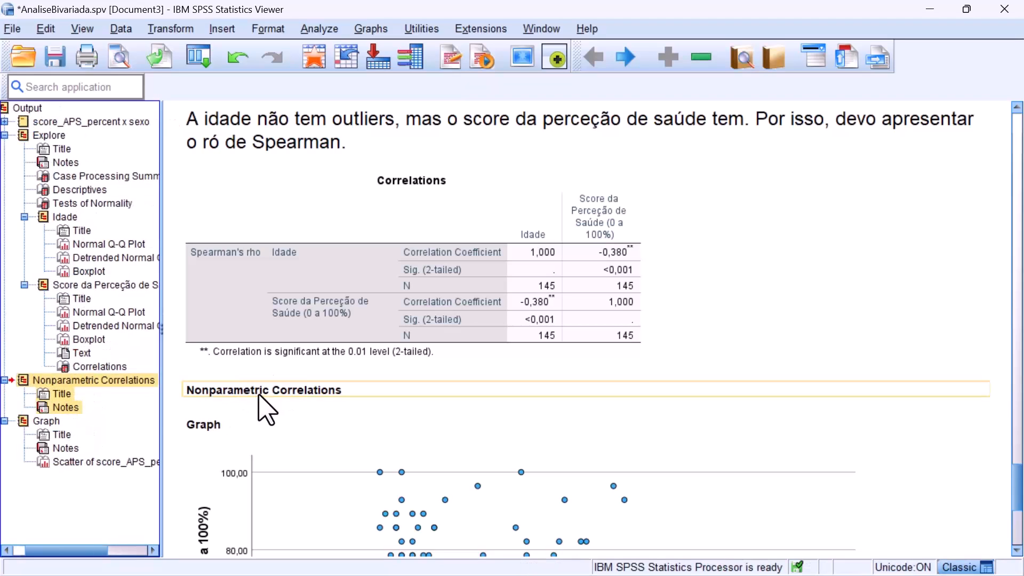
key("Delete")
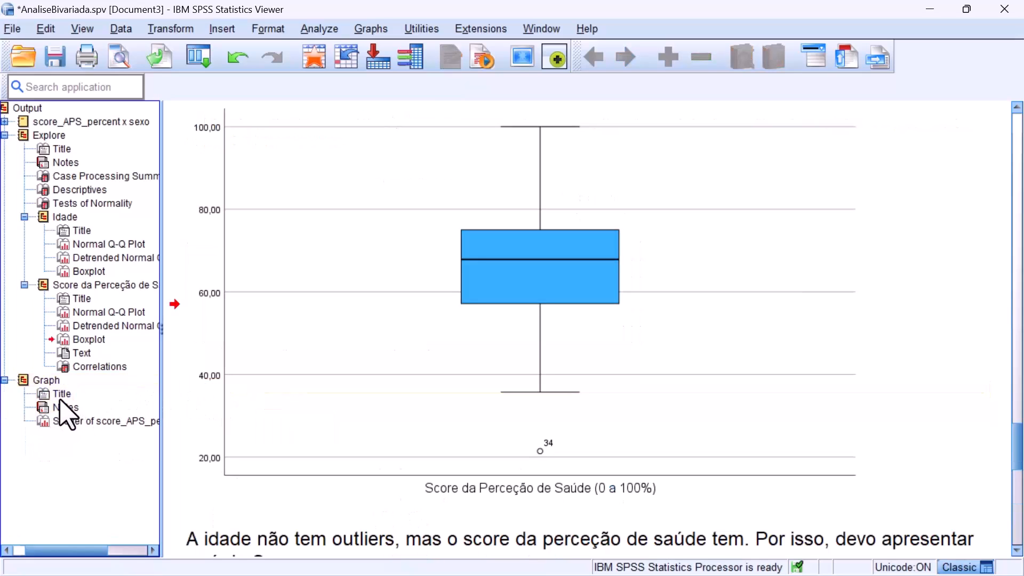
- Move the scatterplot of score_APS_percent and Idade below the Spearman Correlations table and delete the leftover Graph block
left_click(55, 422)
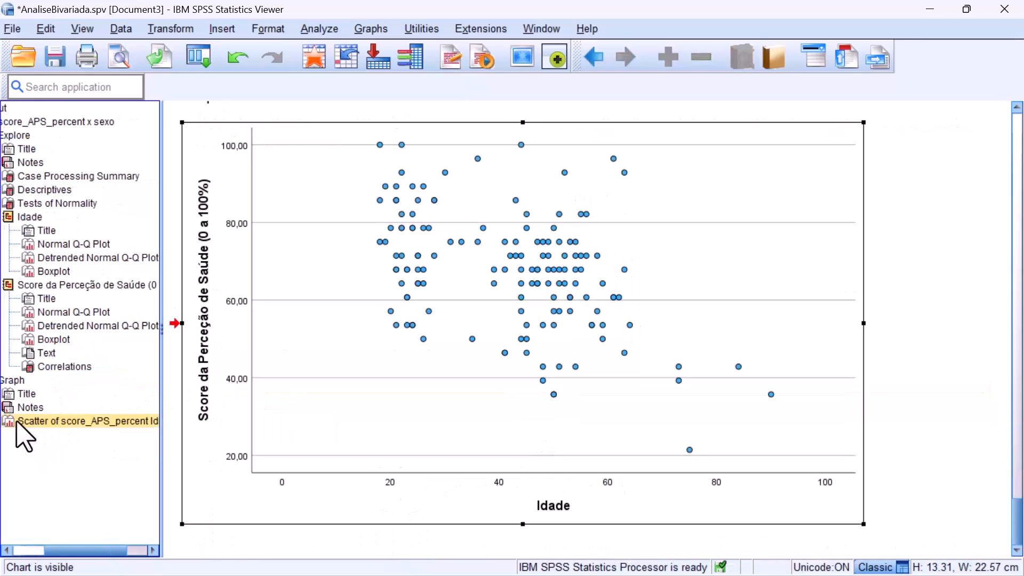
mouse_move(20, 423)
left_mouse_down()
mouse_move(57, 367)
mouse_move(98, 367)
left_mouse_up()
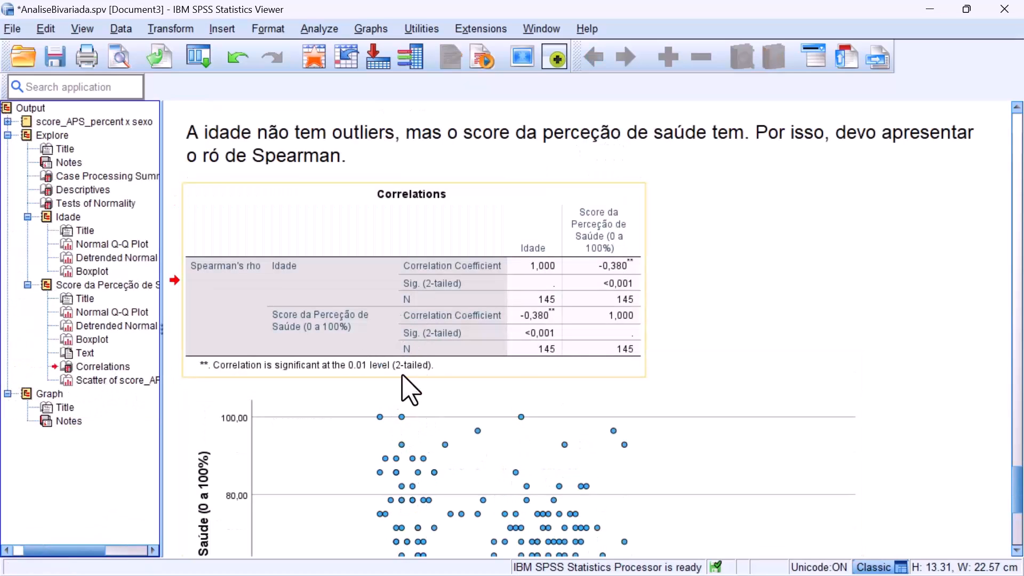
left_click(28, 393)
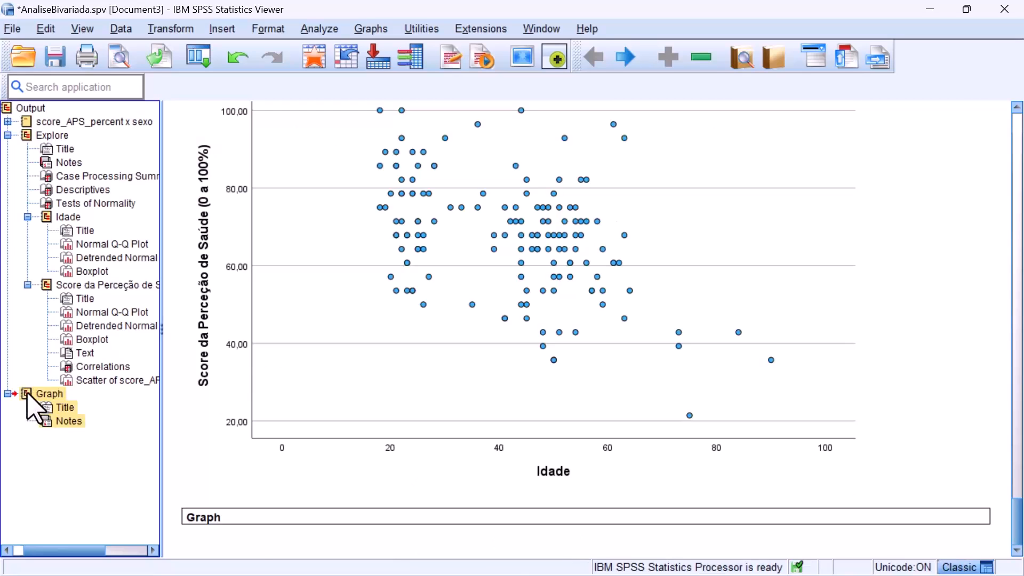
key("Delete")
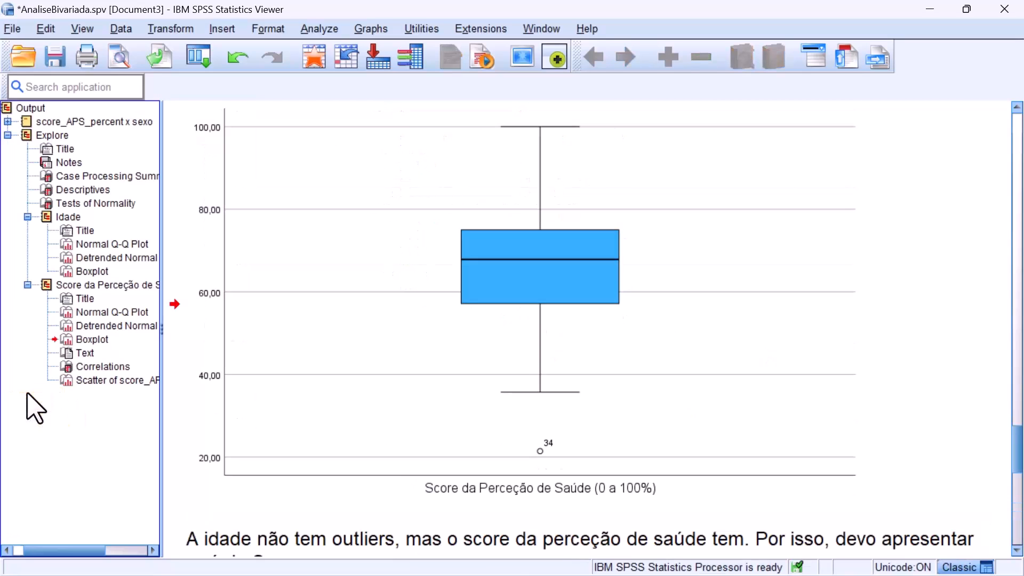
- Rename the Explore block in the output outline as score_APS_percent x idade
left_click(64, 122)
double_click(58, 137)
type("score_APS_percent x sexo")
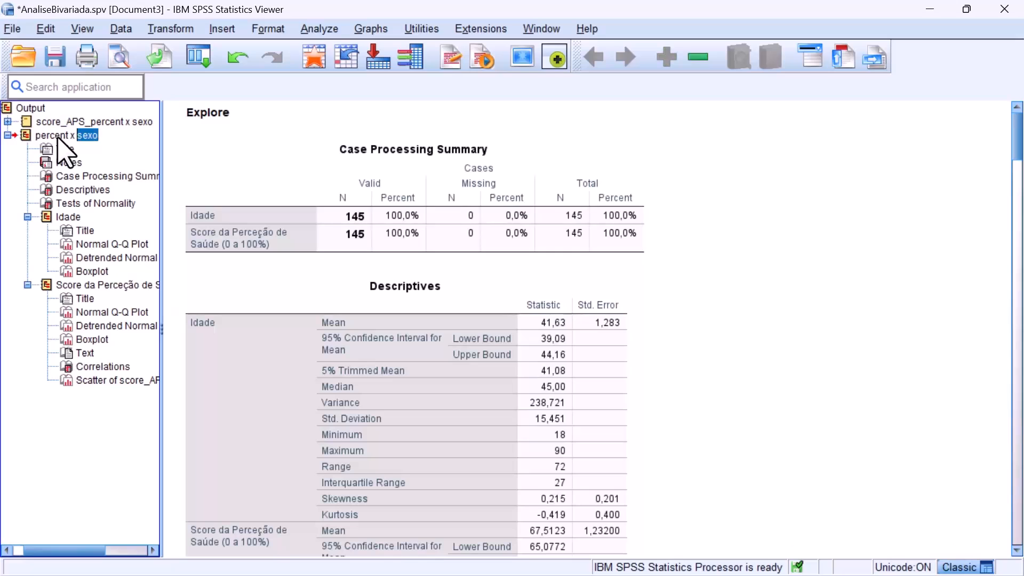
key("Return")
left_click(202, 224)
left_click(216, 269)
left_click(342, 293)
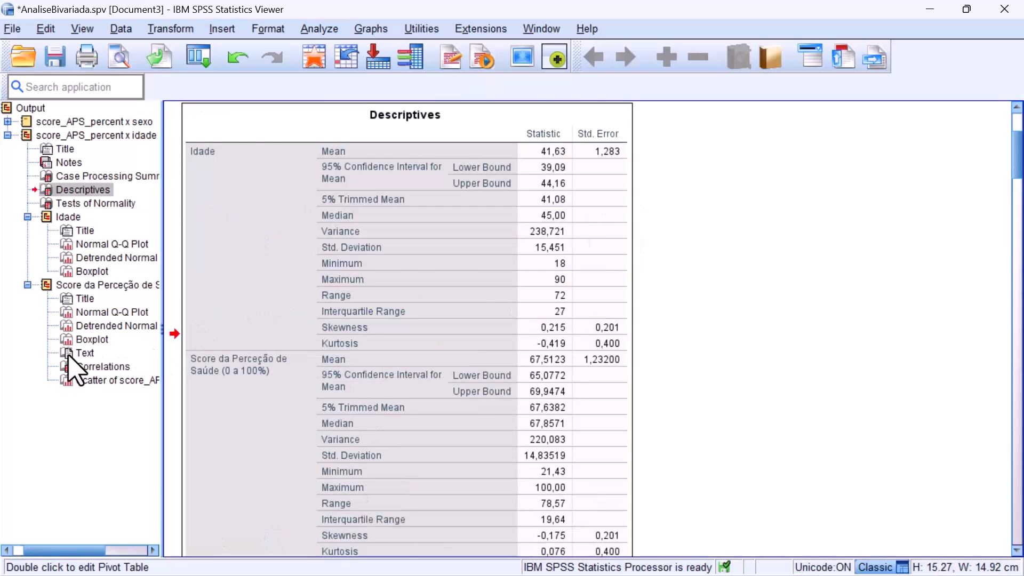
- Add a text below the scatterplot with the C.O. conclusion "quanto mais velhas são as pessoas, menos saudáveis acham que são" and an open C.D. line
left_click(68, 354)
right_click(64, 354)
left_click(81, 366)
right_click(80, 379)
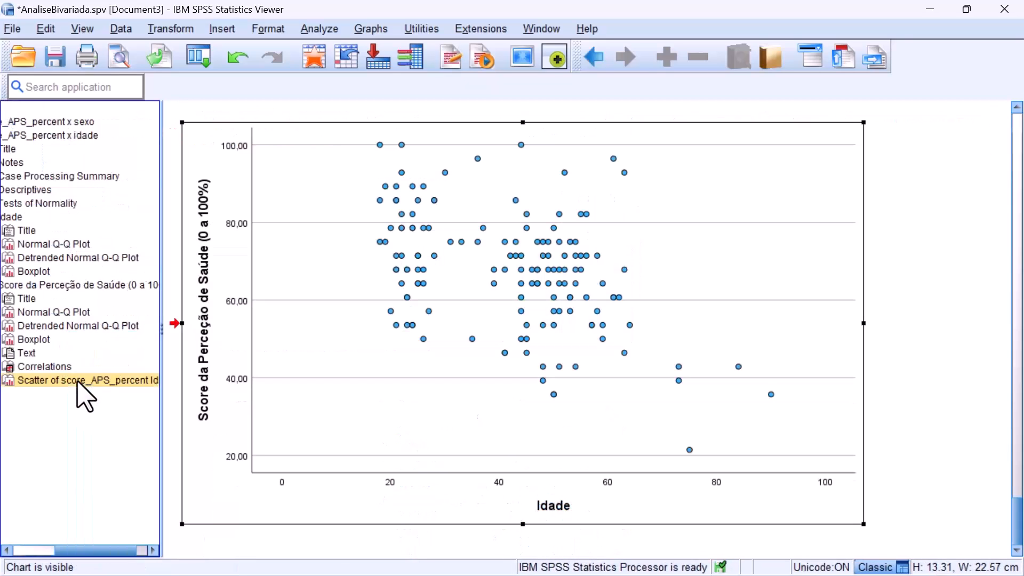
left_click(127, 388)
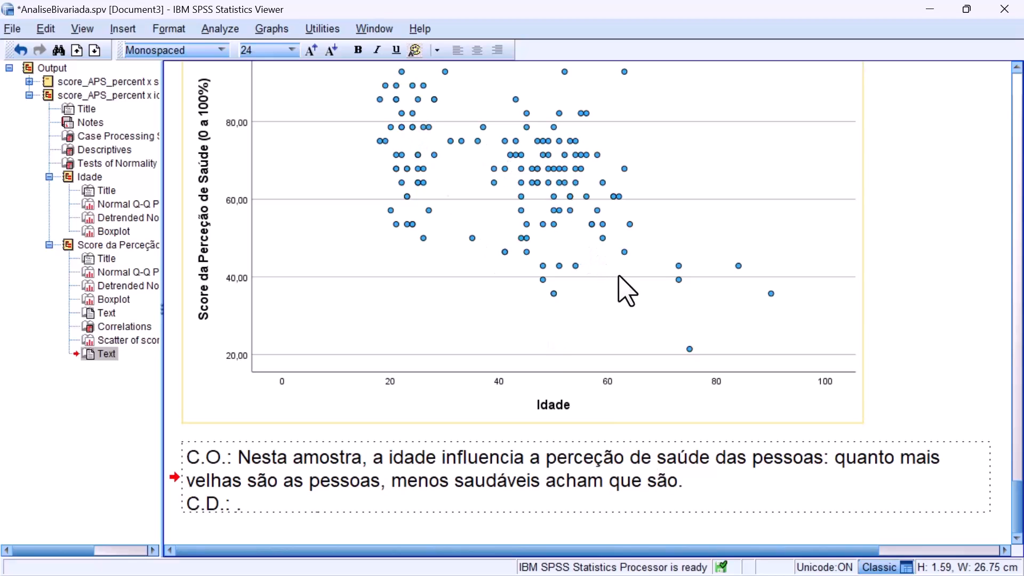
- In the Spearman Correlations table, enlarge the coefficient between Idade and the health perception score to size 14 and make it bold
scroll(357, 368, "up", 3)
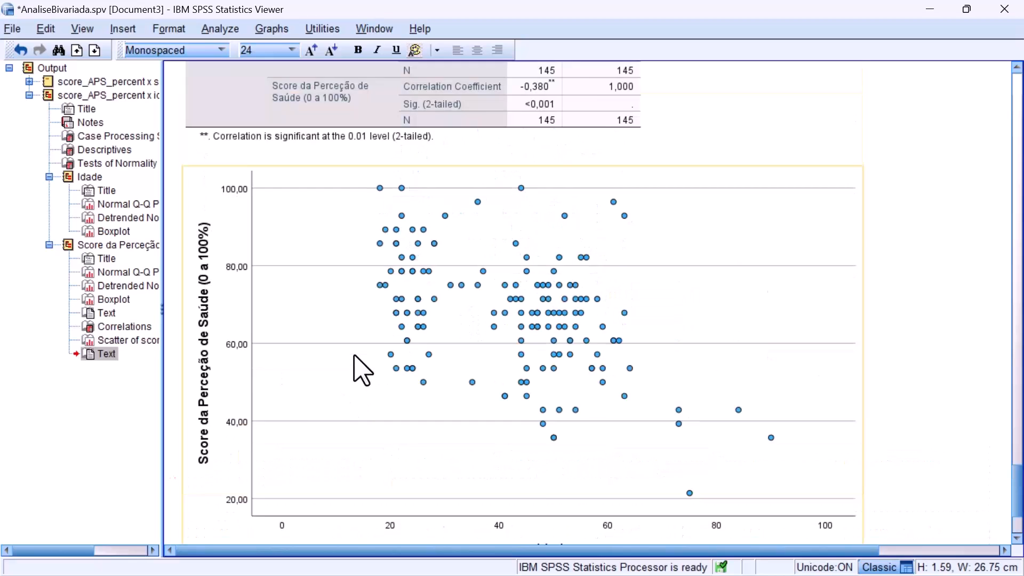
scroll(363, 370, "up", 5)
left_click(456, 360)
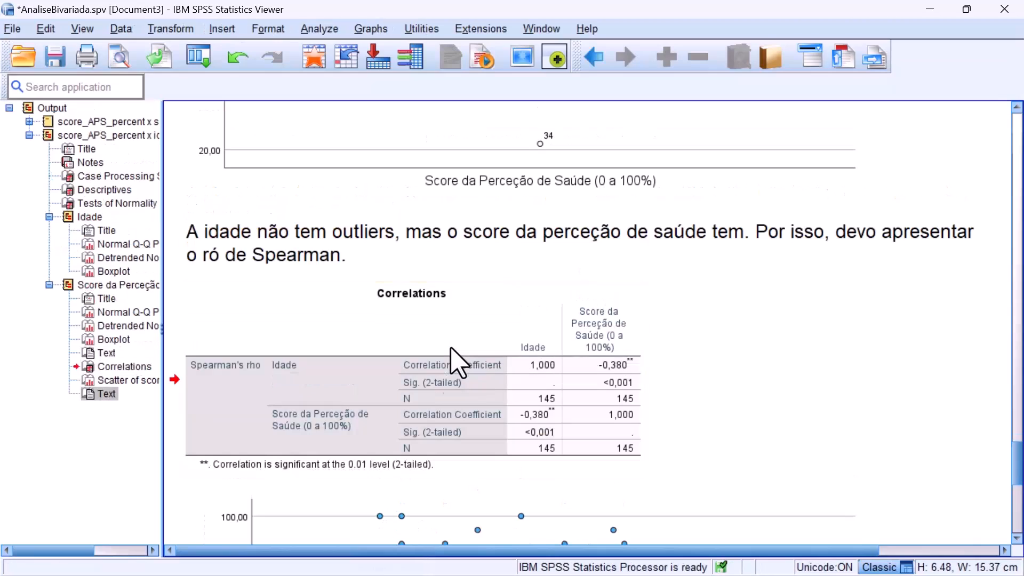
left_click(429, 404)
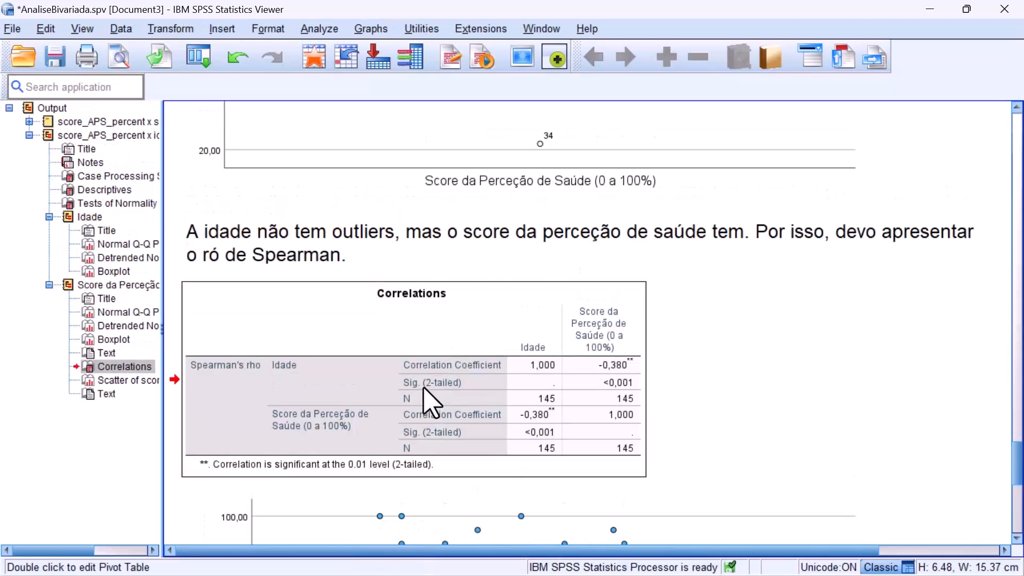
double_click(429, 404)
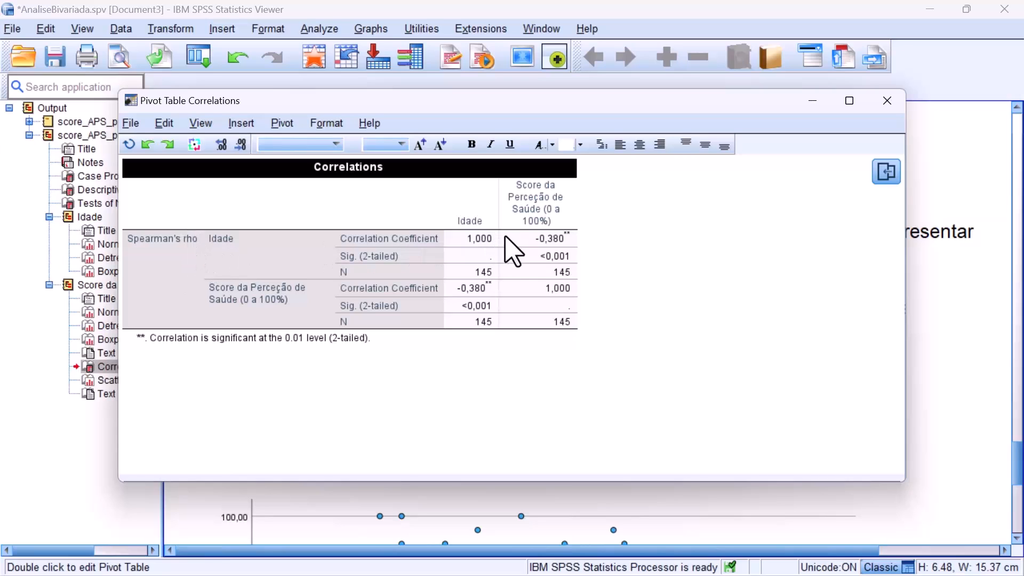
left_click(545, 243)
left_click(425, 148)
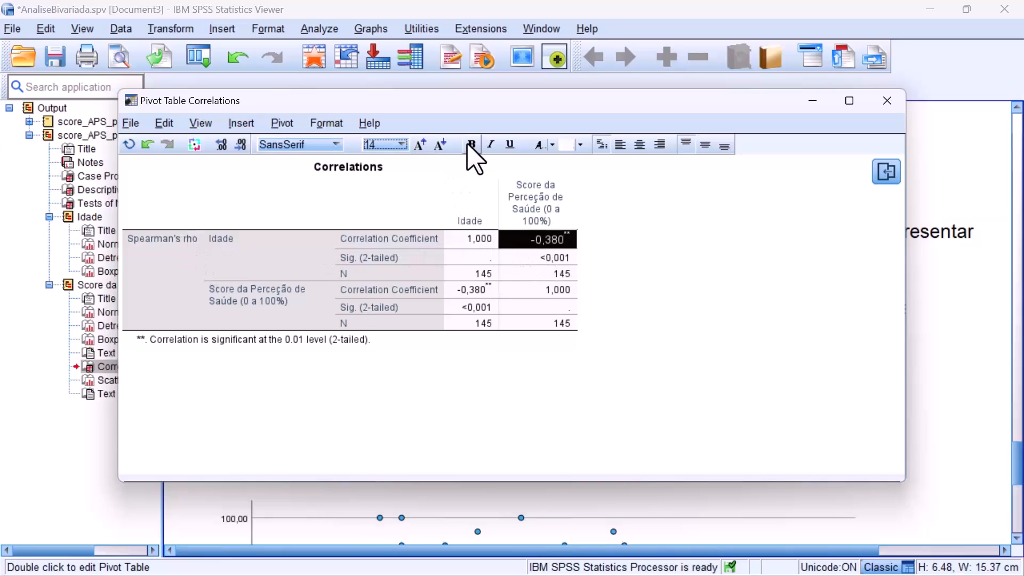
left_click(887, 100)
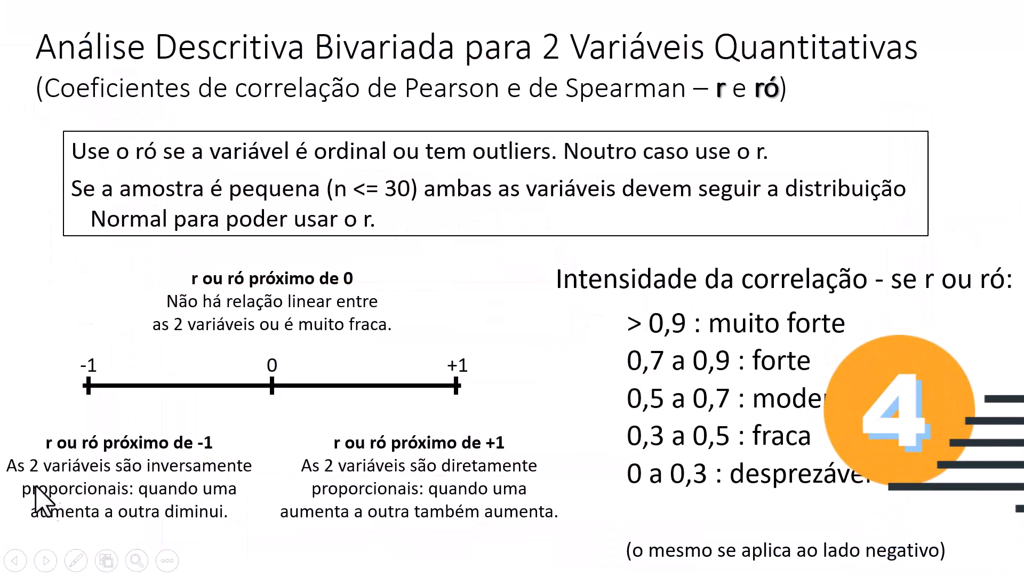
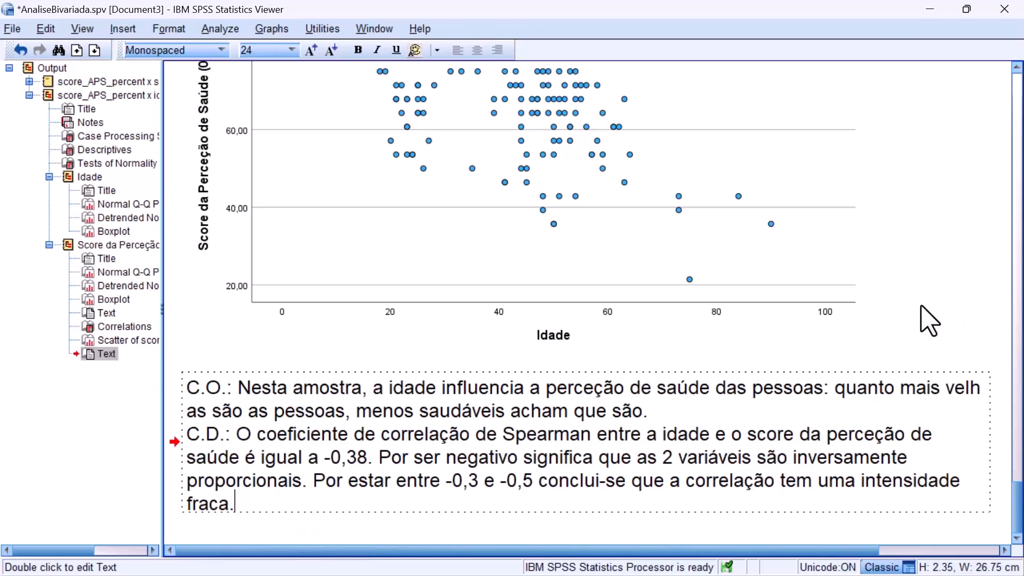
- Complete C.D. with the Spearman coefficient of -0,38, an inverse relation of fraca intensity, and save the output with the score_APS_percent x idade block collapsed
left_click(929, 320)
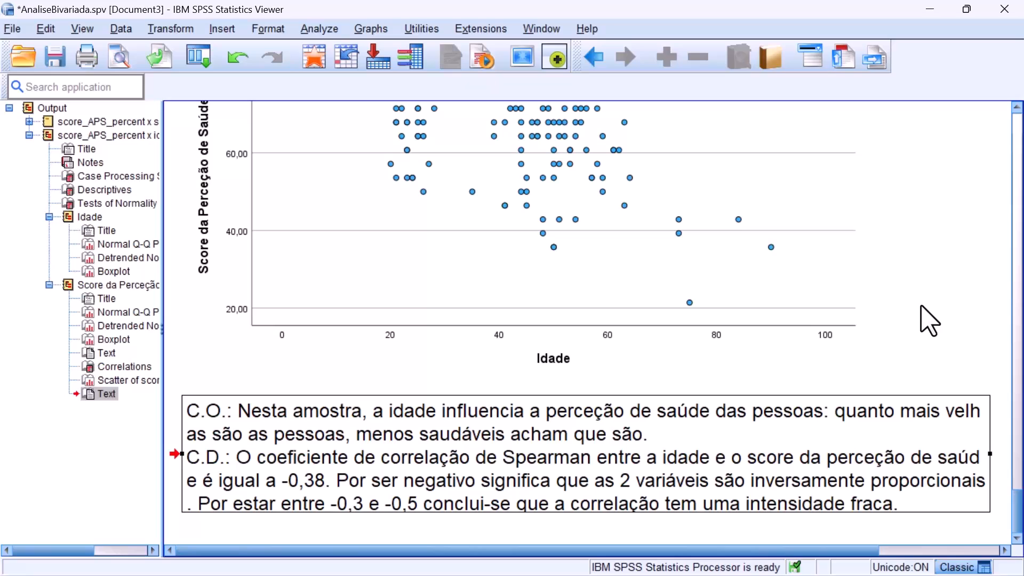
left_click(29, 136)
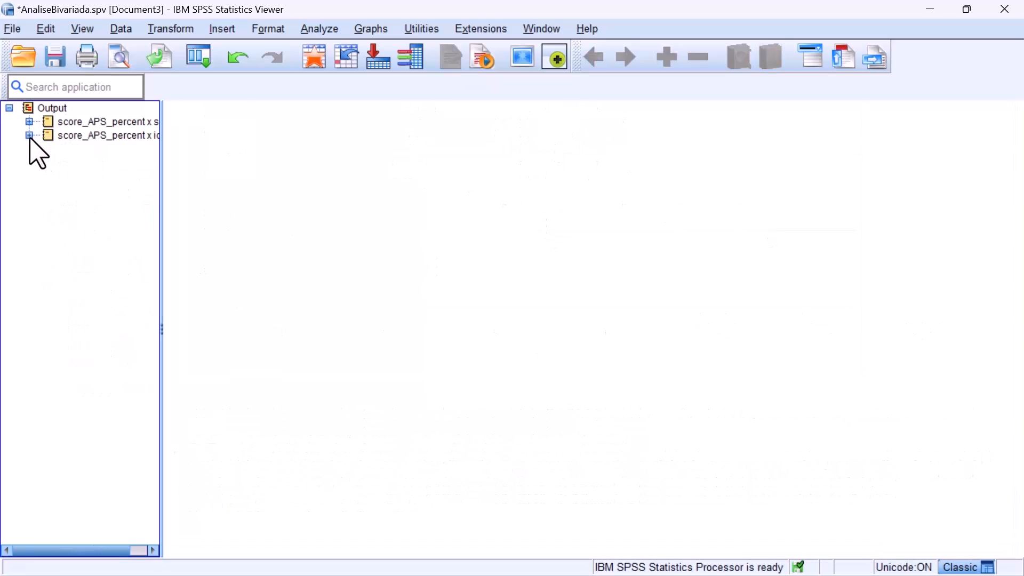
left_click(53, 63)
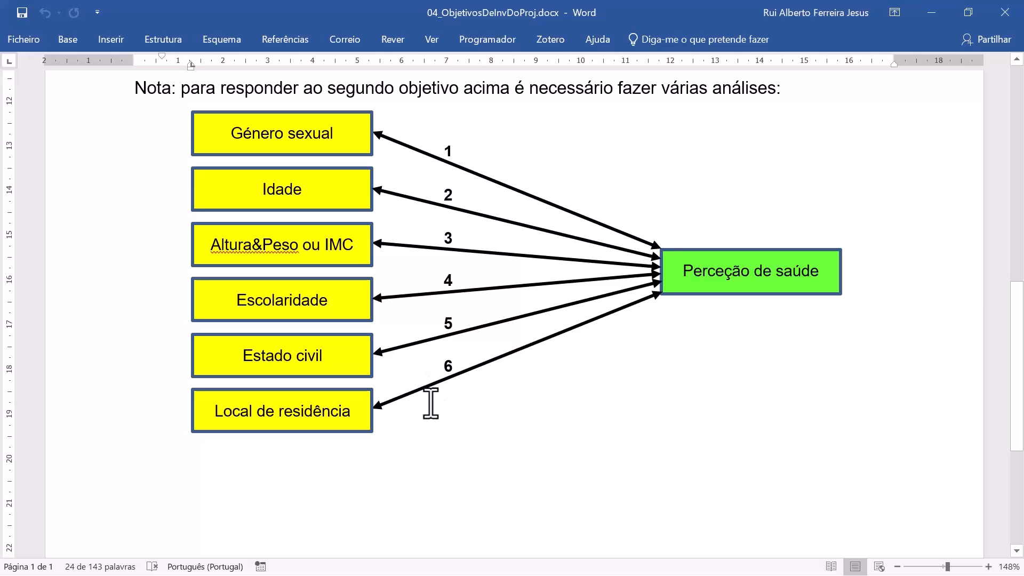
- Switch to the SPSS Data Editor and examine the value labels of the e_saude variable without changing them
key("alt+Tab")
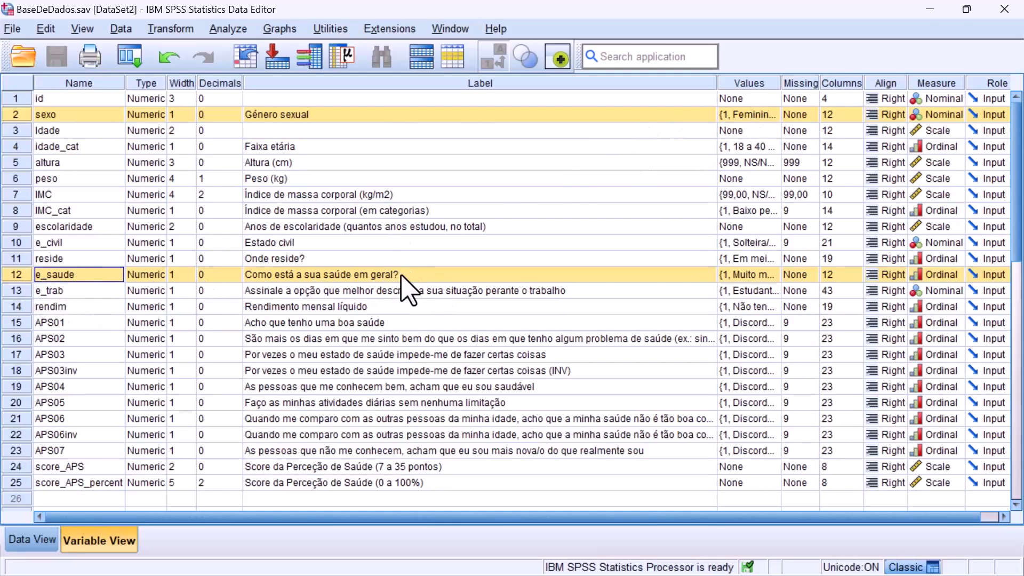
left_click(773, 277)
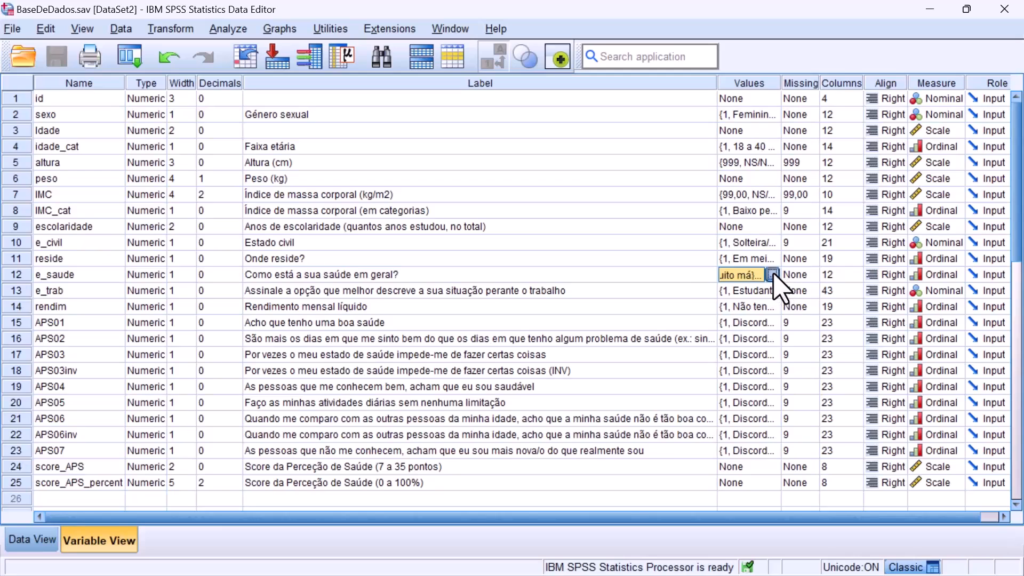
left_click(772, 274)
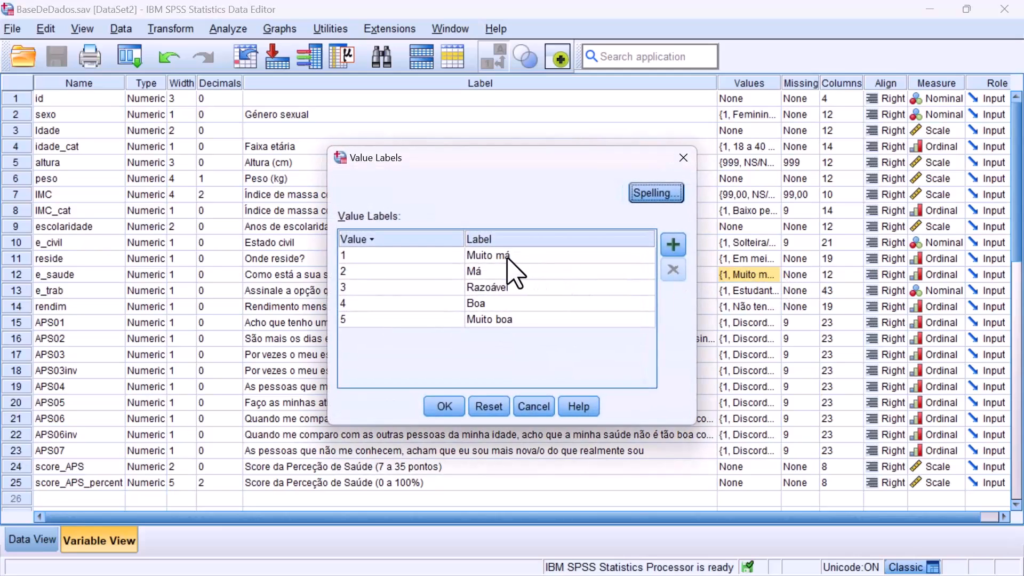
left_click(533, 407)
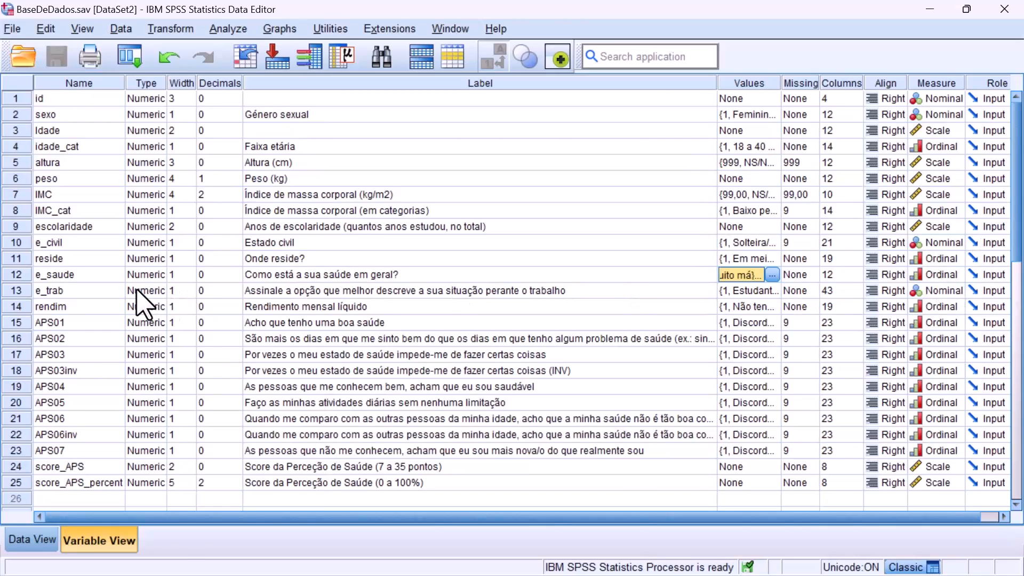
- In the syntax for two qualitative variables, examine the indep and depend placeholders of the CROSSTABS and GRAPH commands
key("alt+Tab")
scroll(437, 372, "down", 2)
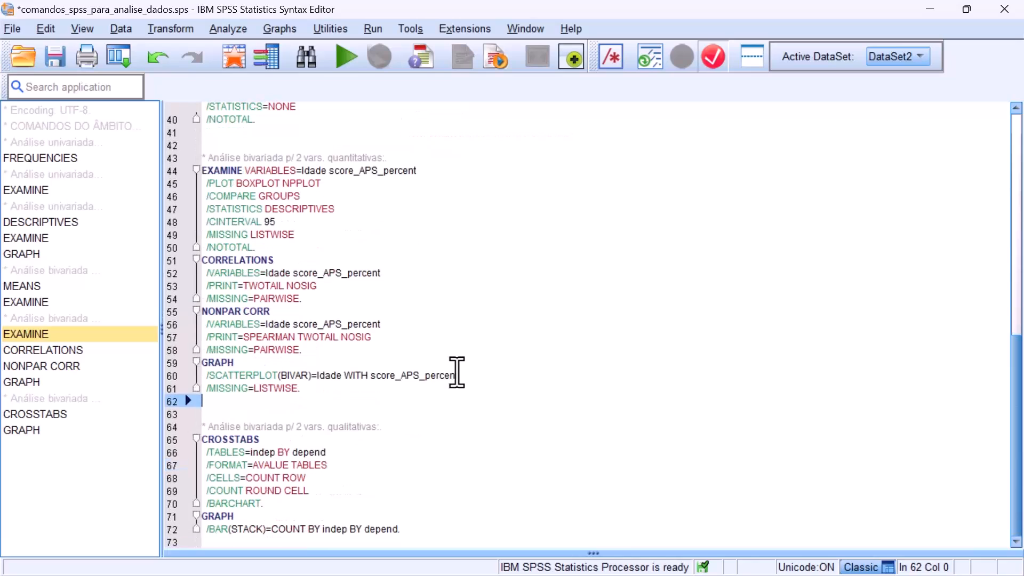
left_click_drag(208, 426, 383, 427)
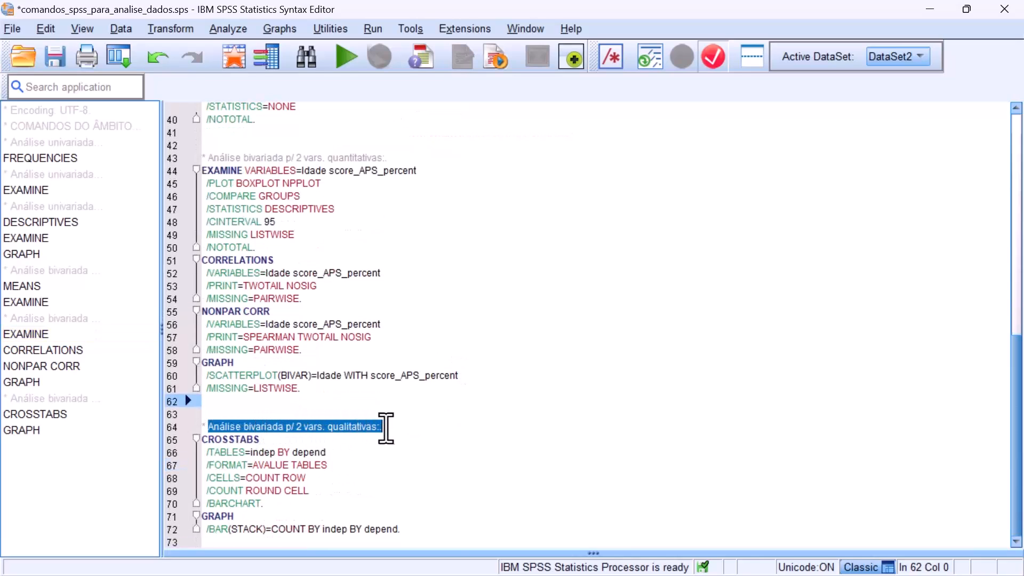
double_click(262, 453)
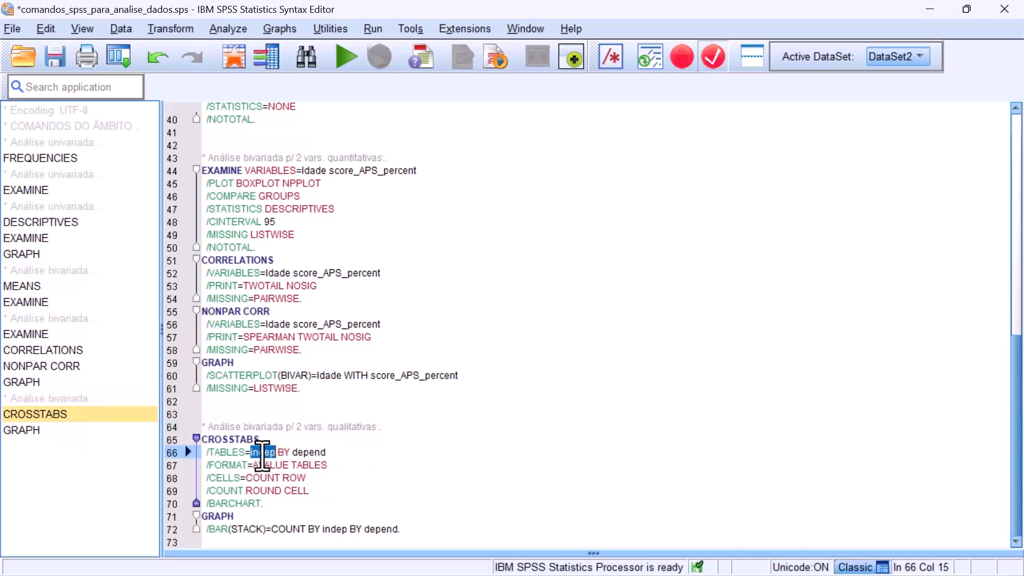
double_click(334, 529)
left_click(318, 452)
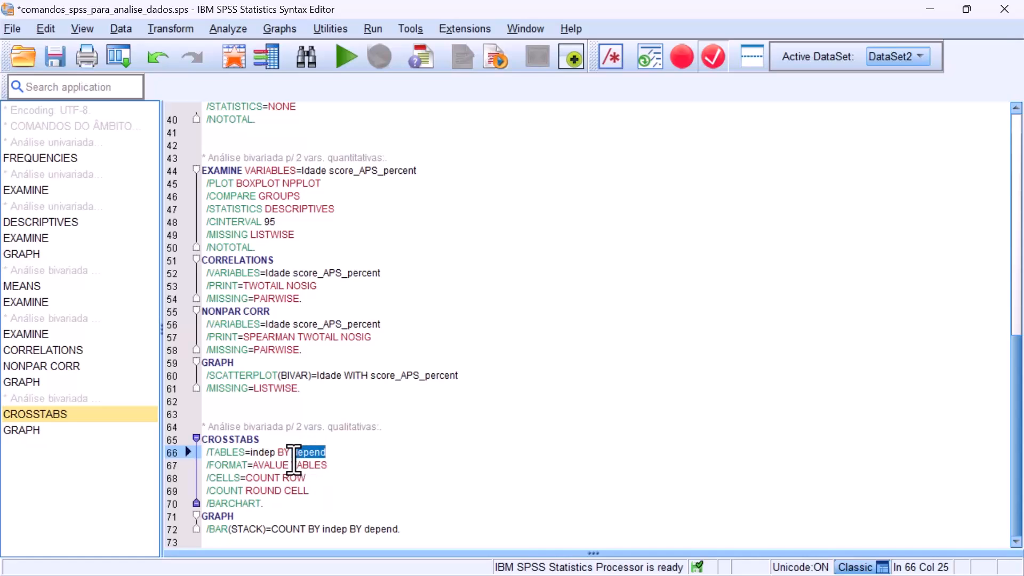
- Replace the indep placeholder with sexo in both the CROSSTABS and the stacked-bar GRAPH commands
left_click_drag(252, 452, 265, 453)
scroll(293, 274, "up", 5)
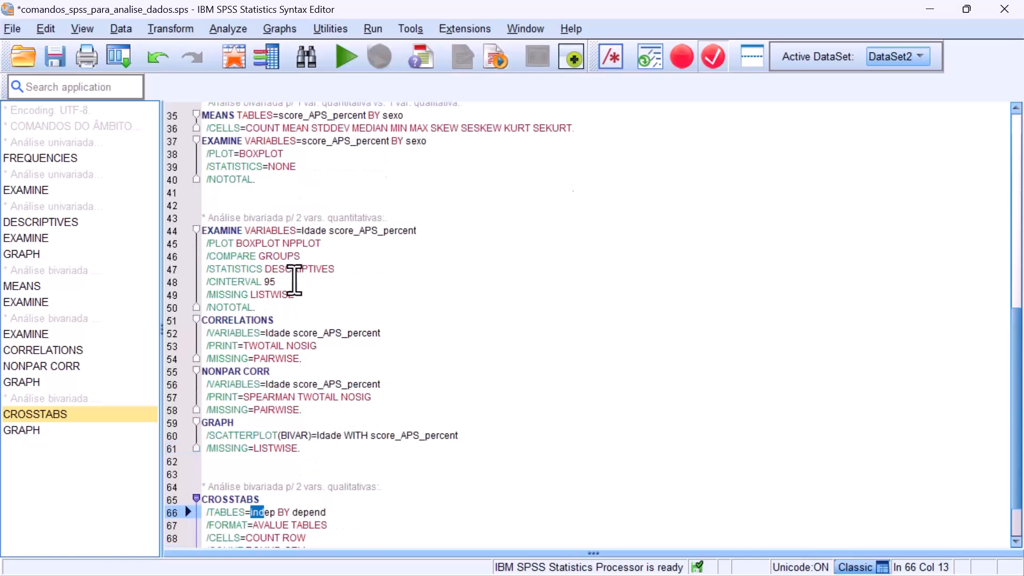
double_click(402, 235)
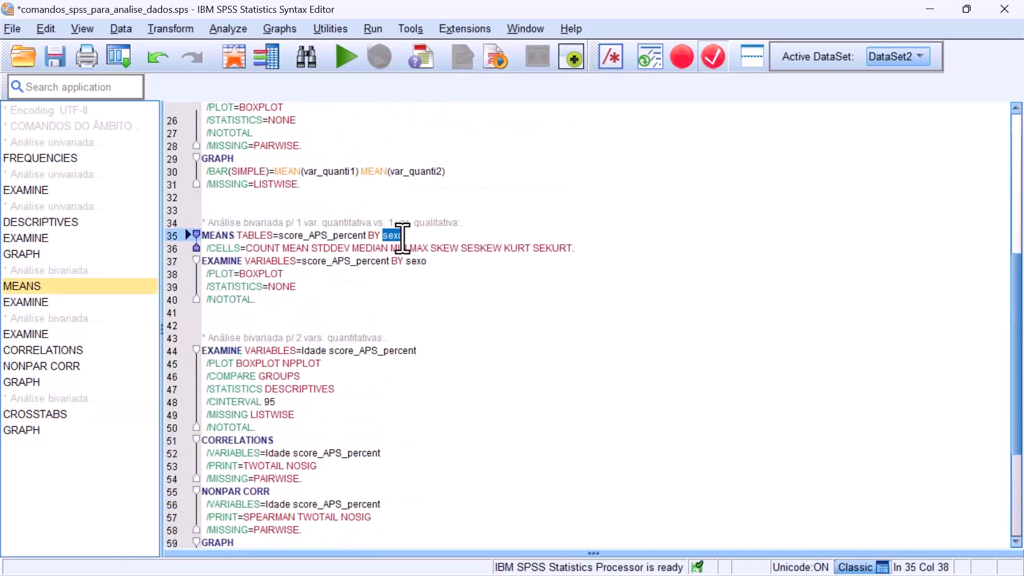
scroll(384, 308, "down", 5)
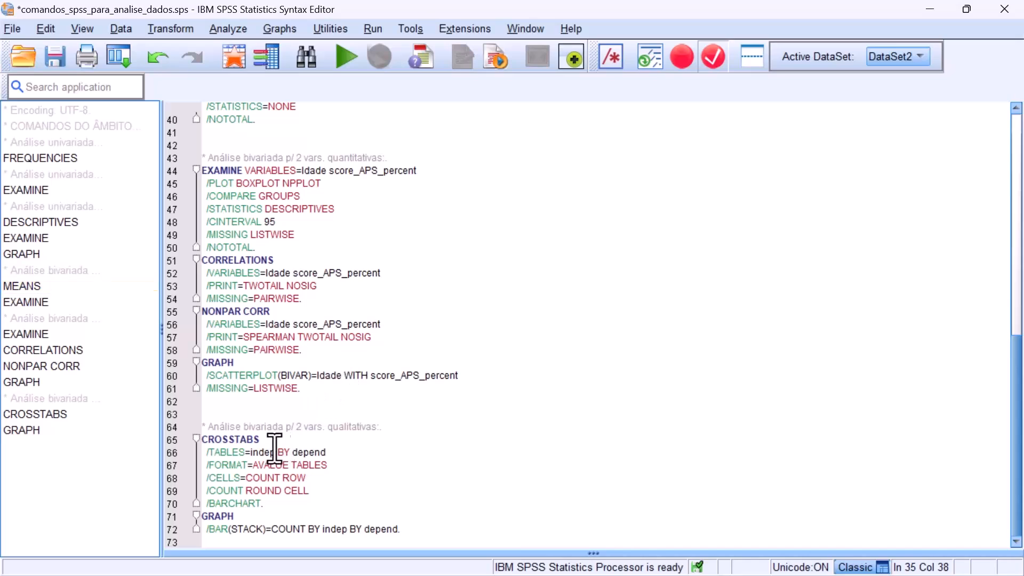
double_click(260, 453)
type("sexo")
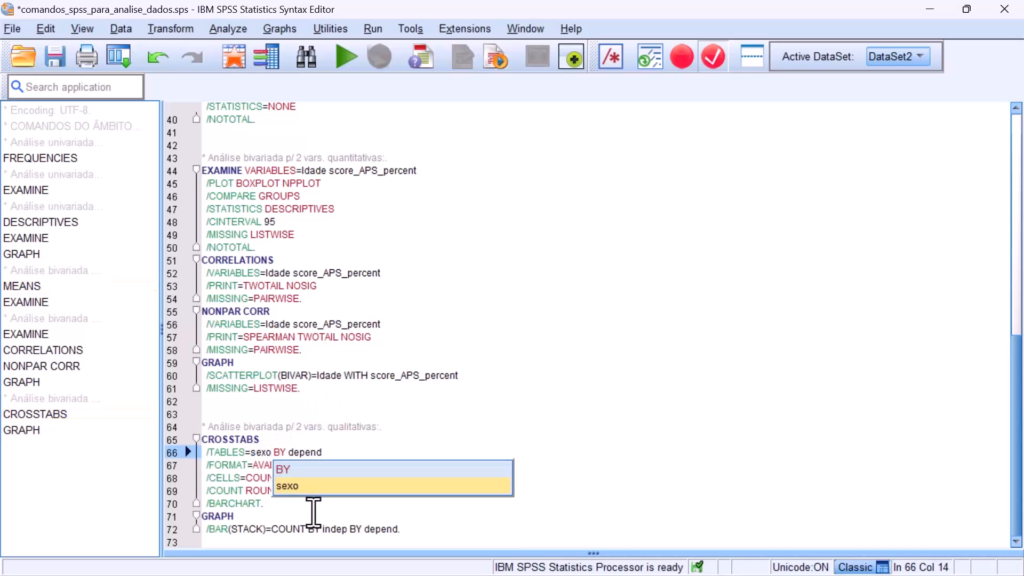
double_click(335, 529)
type("sexo")
- Review the CROSSTABS command with its BARCHART subcommand and the STACK option of the GRAPH command
left_click_drag(214, 439, 261, 503)
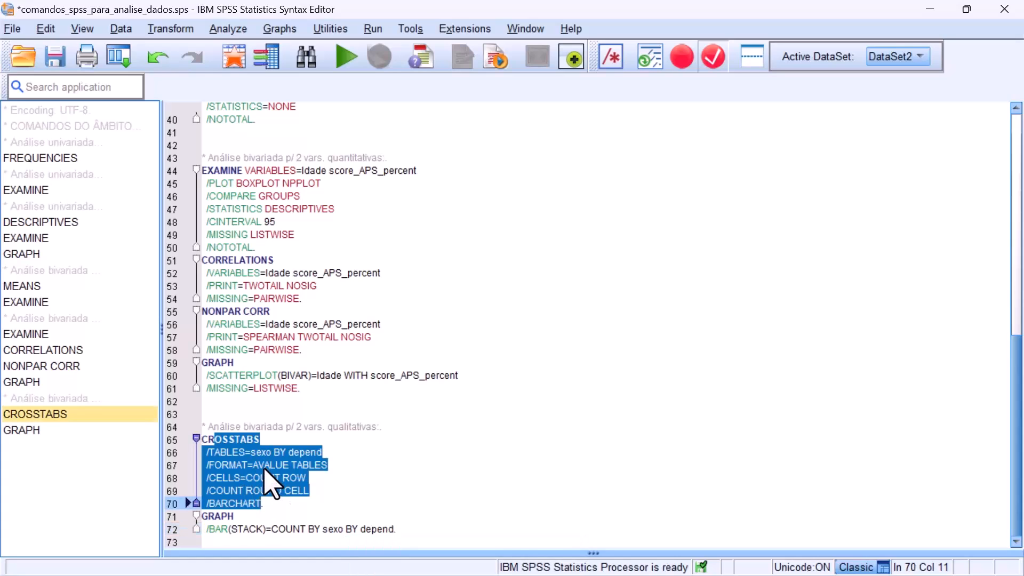
double_click(233, 503)
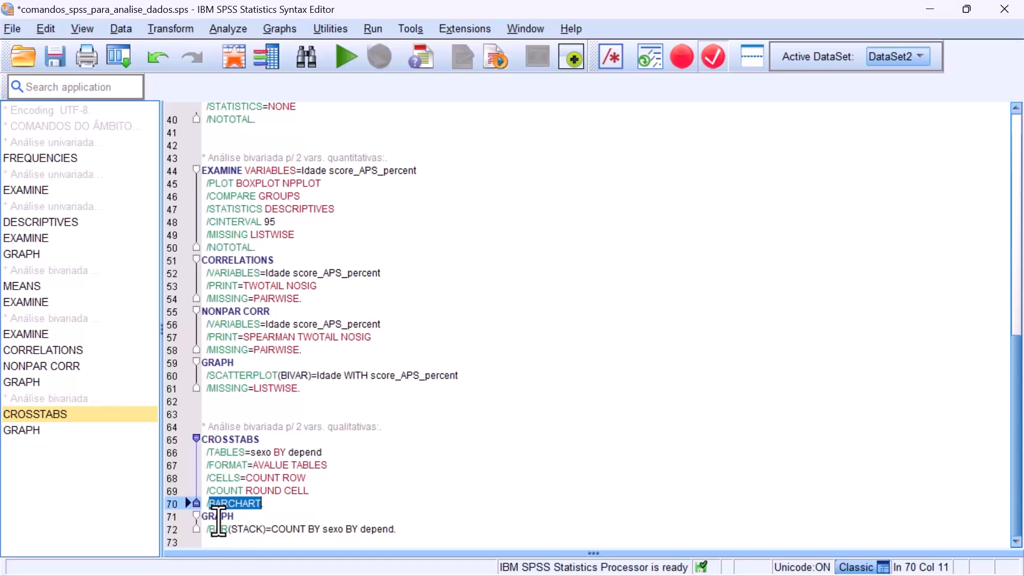
double_click(249, 528)
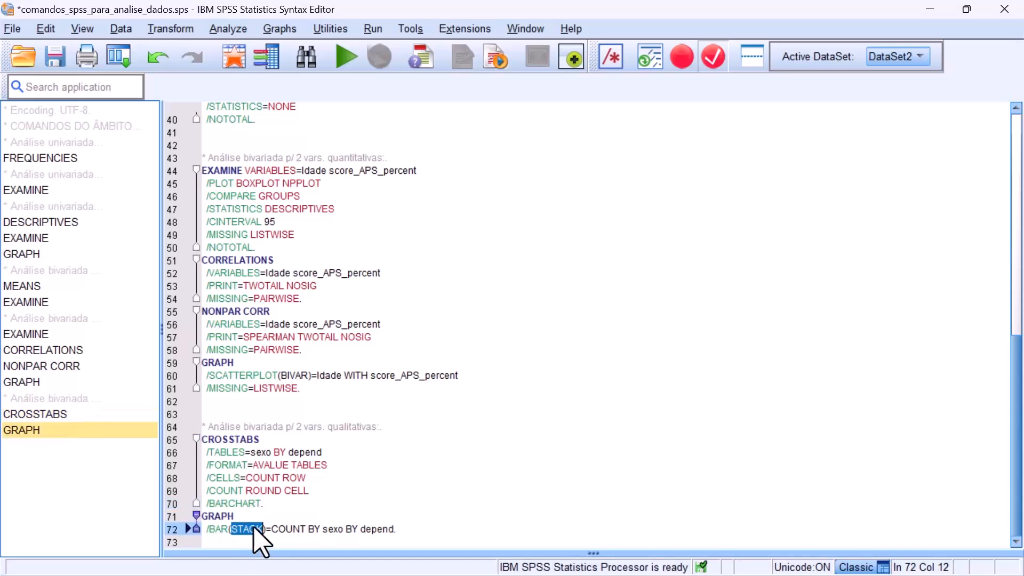
- Copy the variable name e_saude from the Data Editor and use it to replace depend in the CROSSTABS and GRAPH commands
double_click(308, 452)
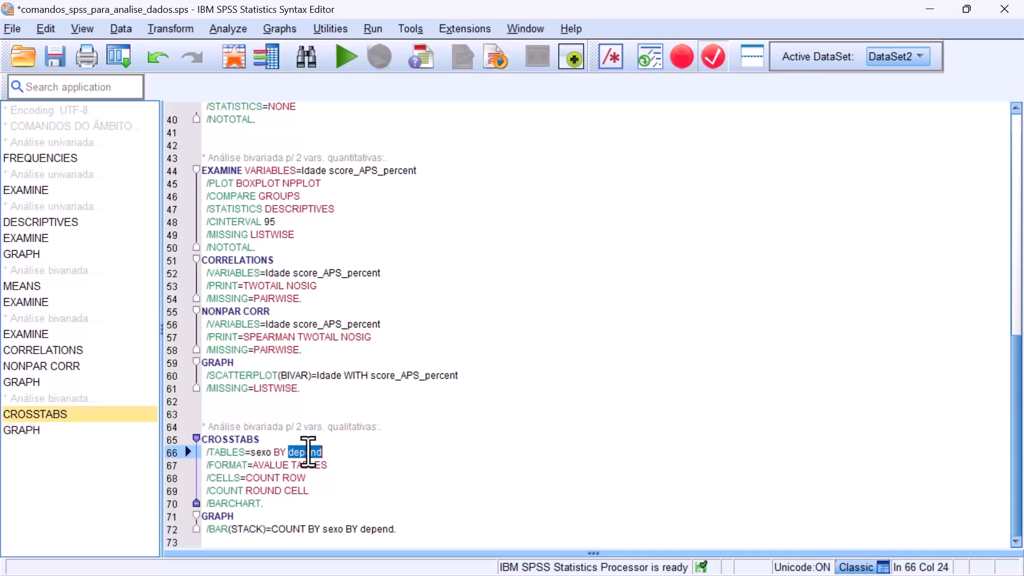
key("alt+Tab")
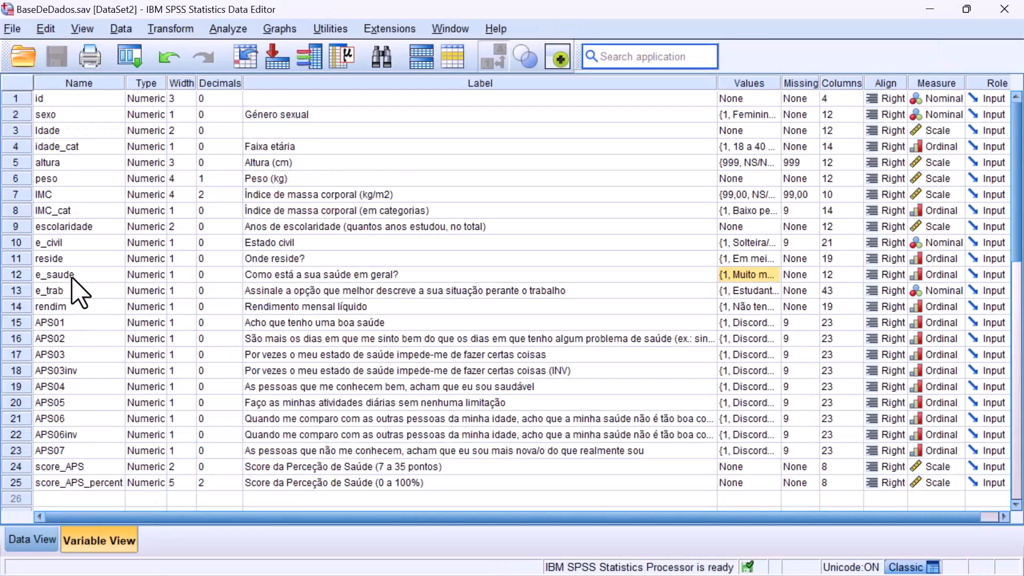
left_click(48, 279)
right_click(48, 290)
left_click(88, 294)
key("alt+Tab")
right_click(373, 350)
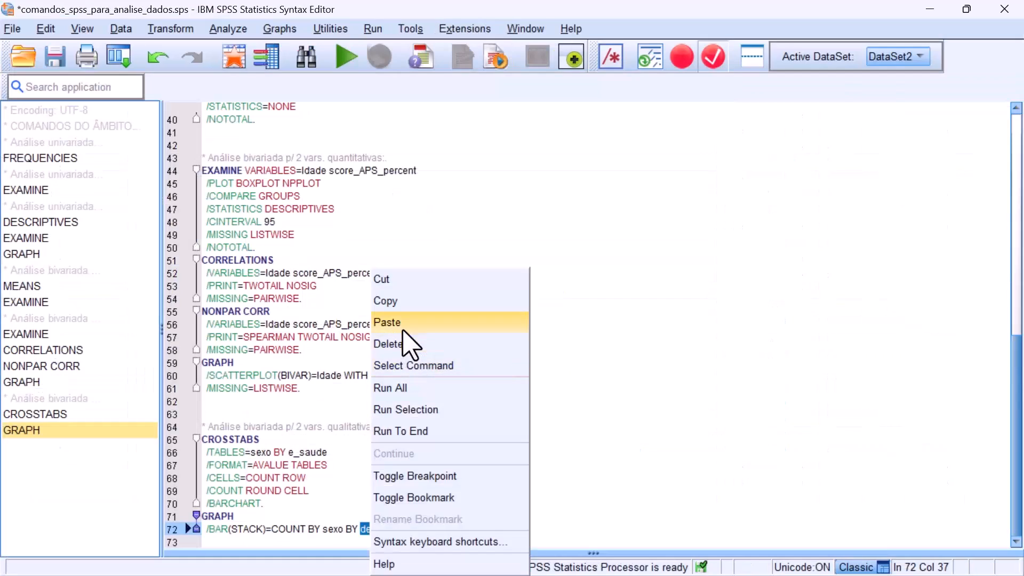
left_click(402, 330)
type(".")
- Run the CROSSTABS and GRAPH commands and rename the Crosstabs block in the output outline as e_saude x sexo
left_click_drag(411, 535, 204, 444)
left_click(353, 60)
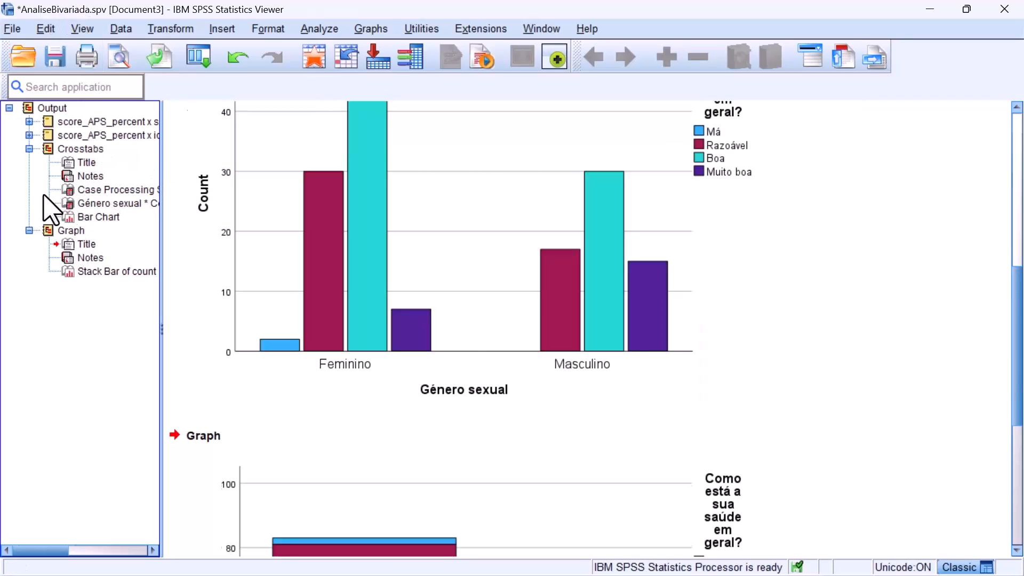
left_click(74, 149)
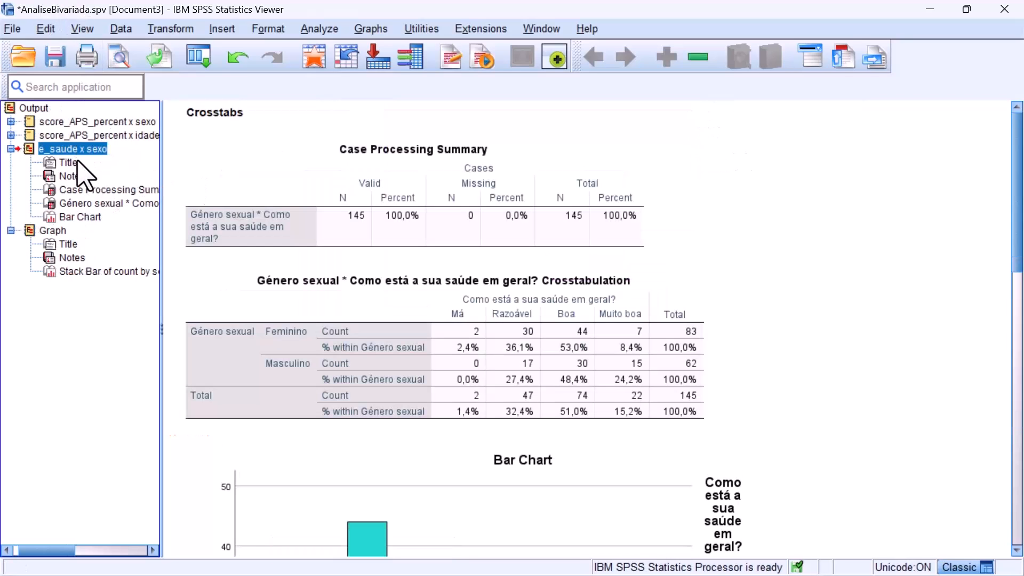
- Examine the e_saude x sexo output: case processing summary, crosstabulation, clustered bar chart and stacked bar chart
left_click(75, 162)
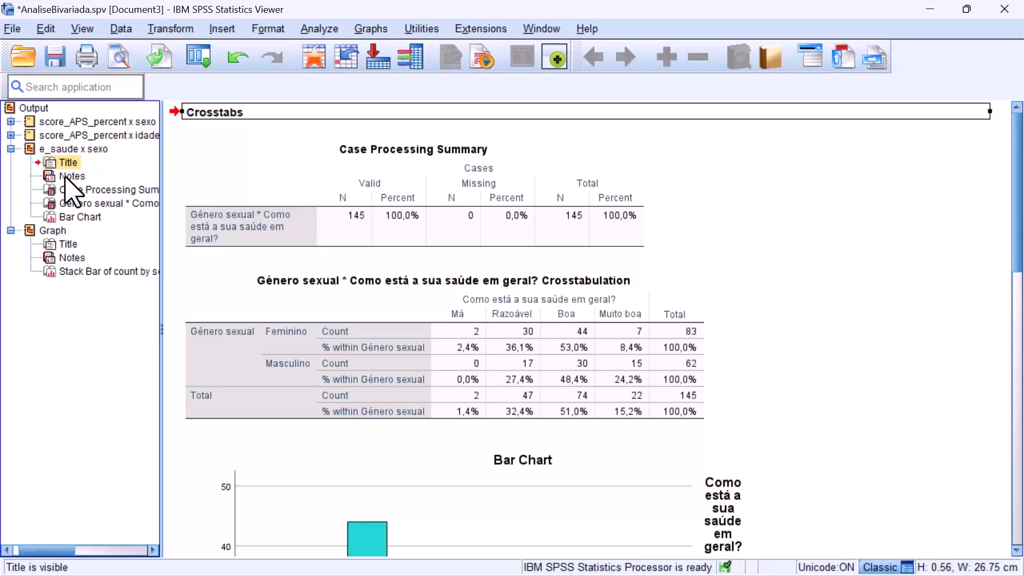
left_click(411, 239)
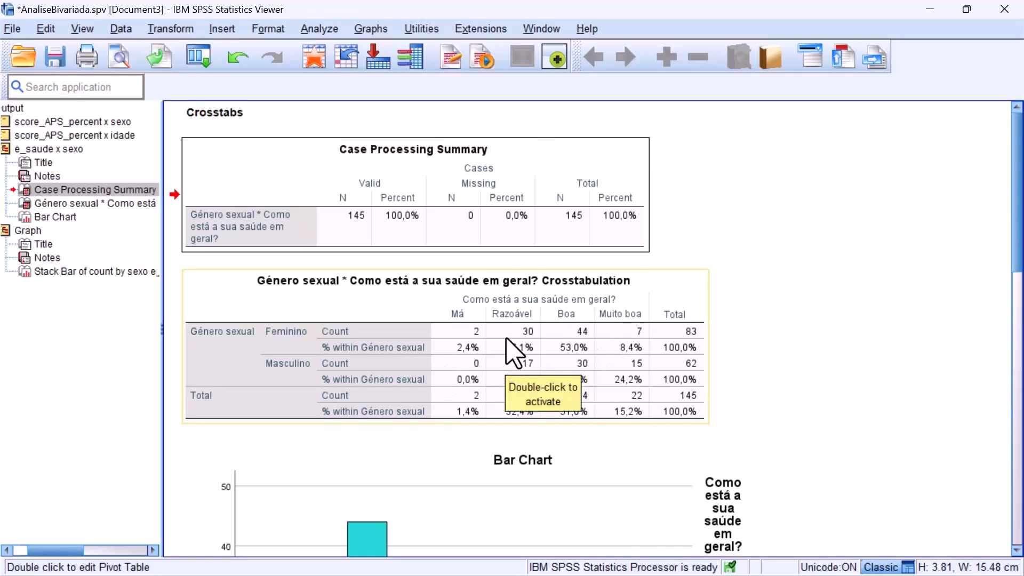
scroll(512, 352, "down", 6)
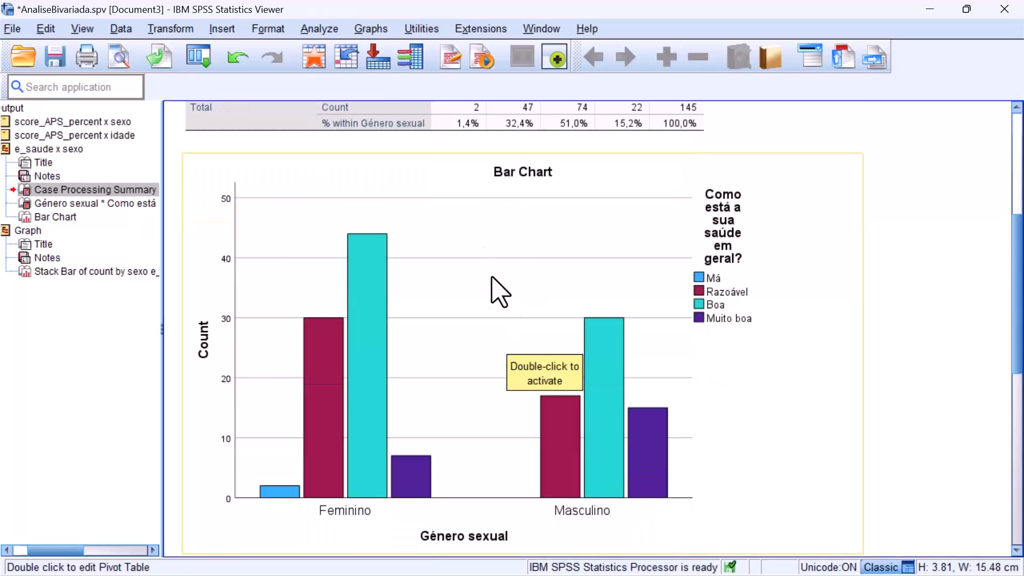
left_click(491, 278)
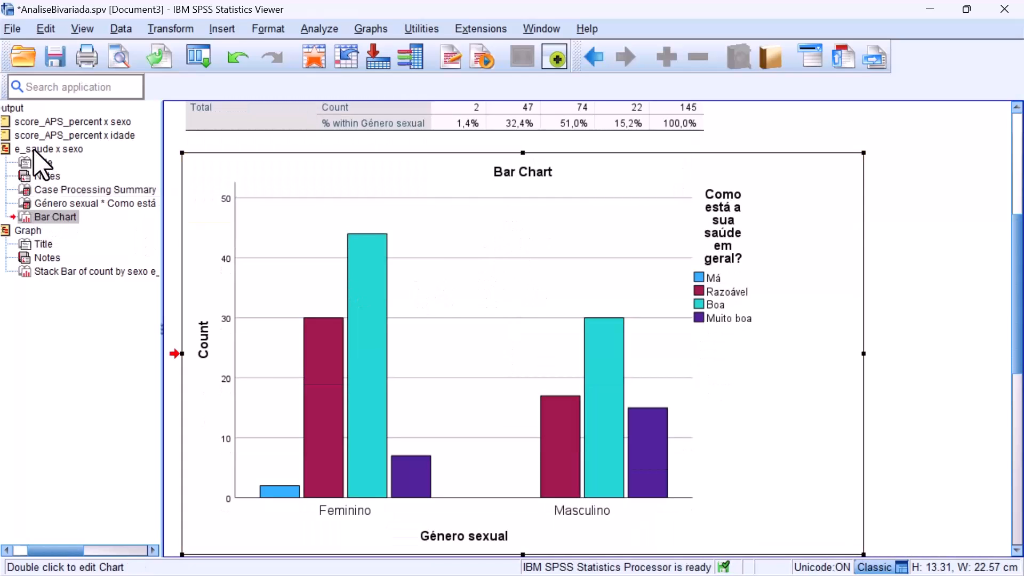
scroll(456, 326, "down", 10)
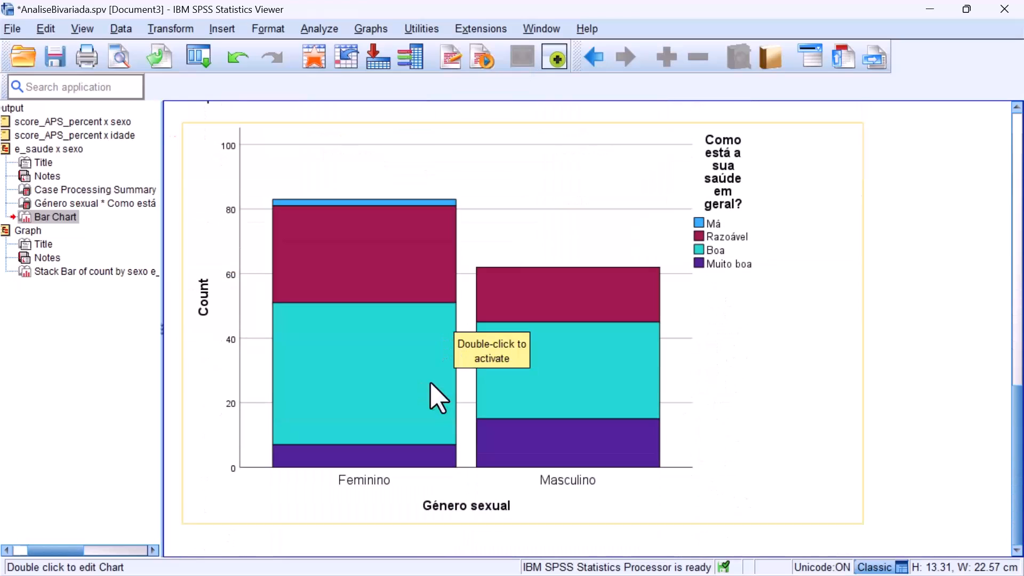
- Move the stacked bar chart into the e_saude x sexo block, directly after Bar Chart, and delete the leftover Graph block
left_click(384, 334)
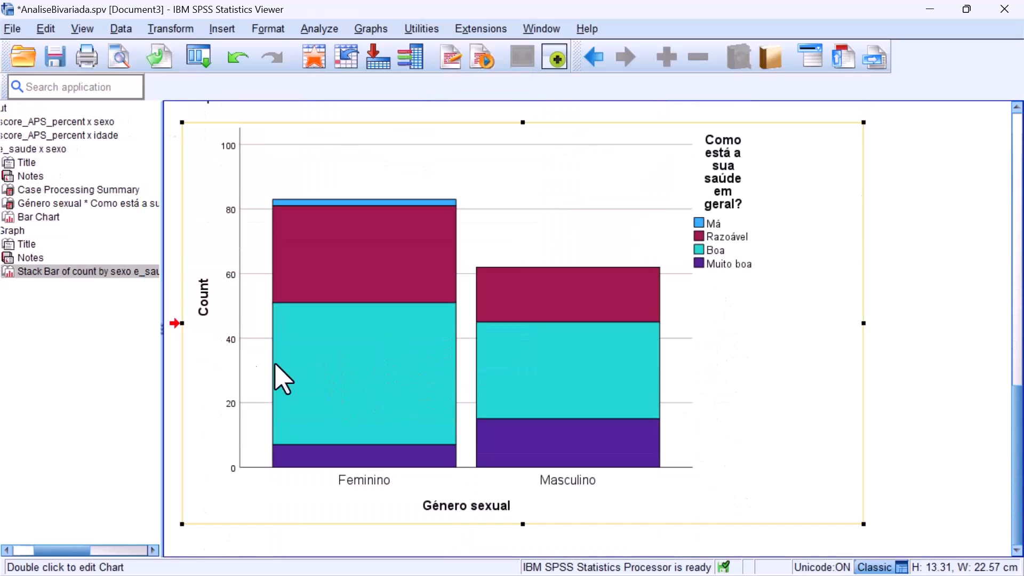
left_click_drag(67, 271, 45, 216)
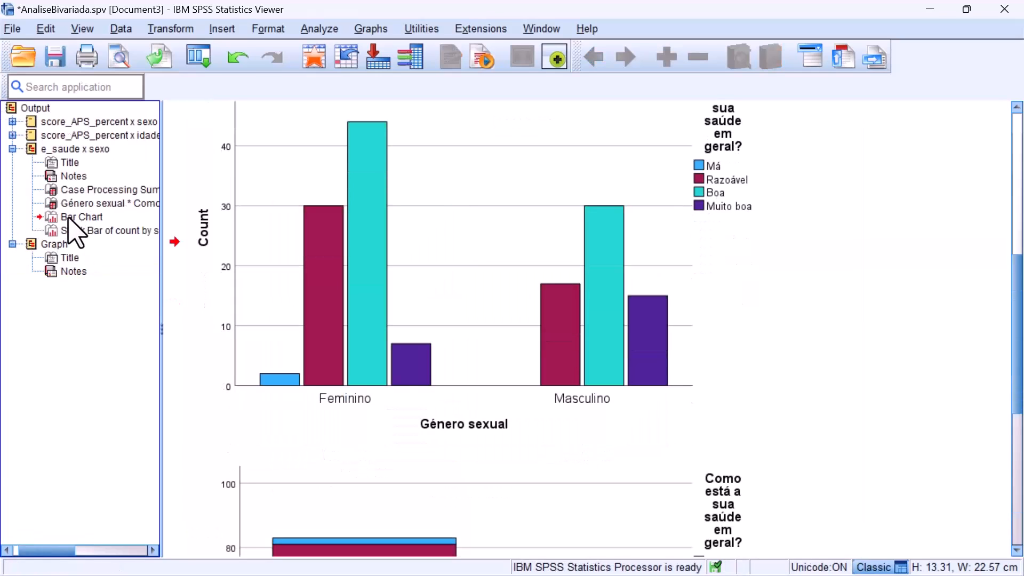
left_click(31, 245)
right_click(33, 245)
left_click(46, 256)
- Open the stacked bar chart of e_saude by sexo for editing and scale its bars to 100%
left_click(376, 328)
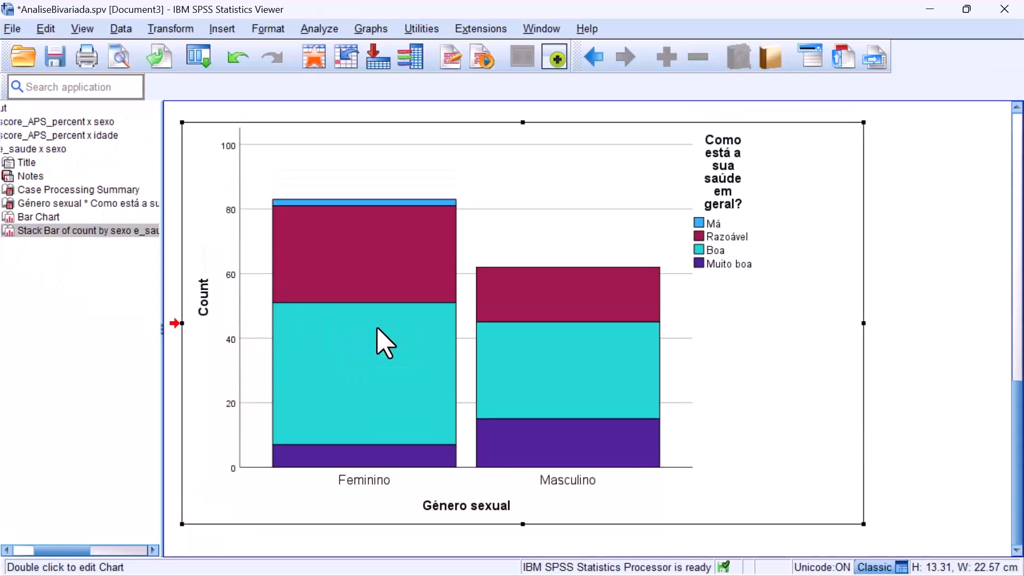
scroll(383, 342, "up", 5)
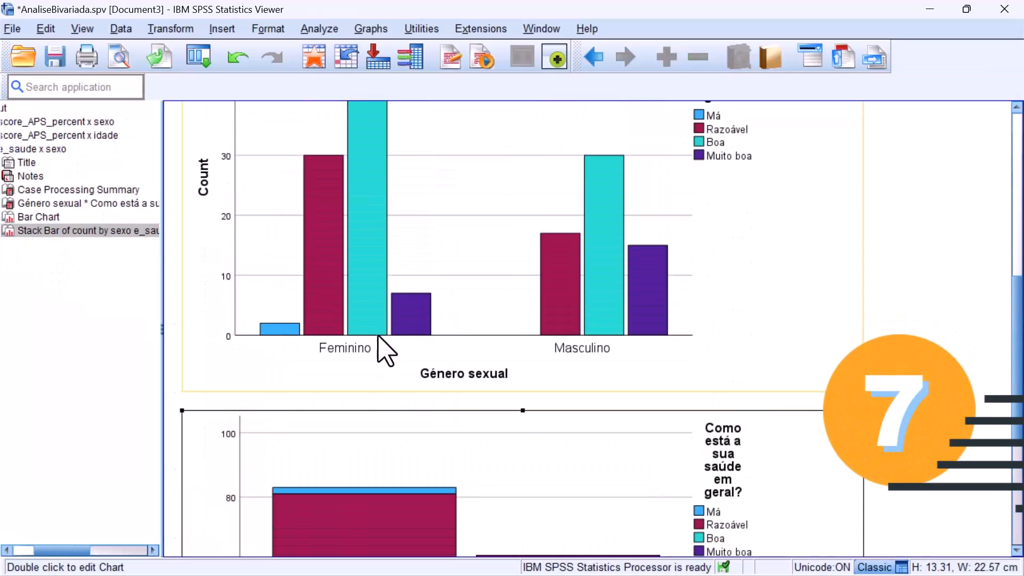
scroll(382, 352, "down", 5)
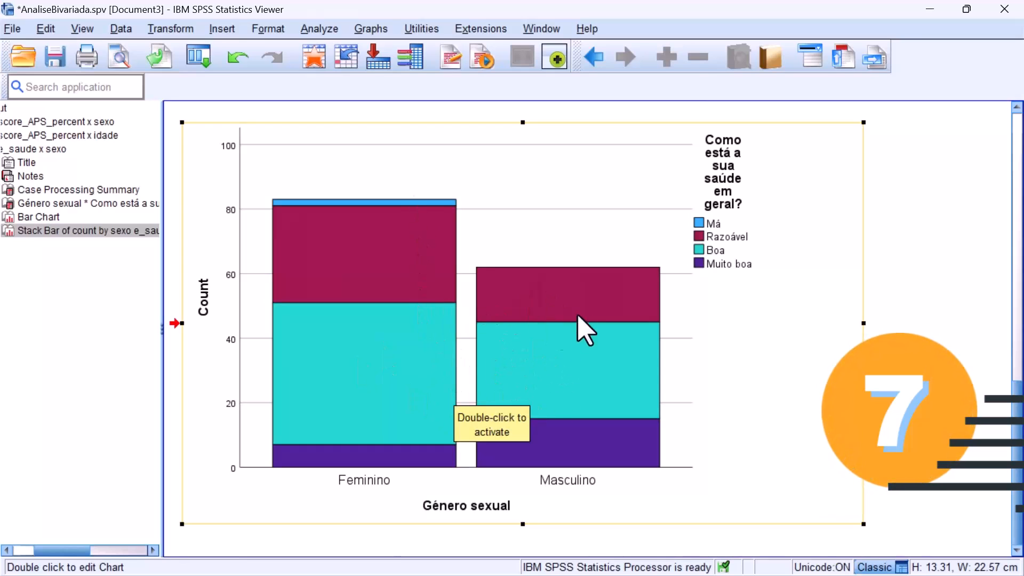
double_click(421, 258)
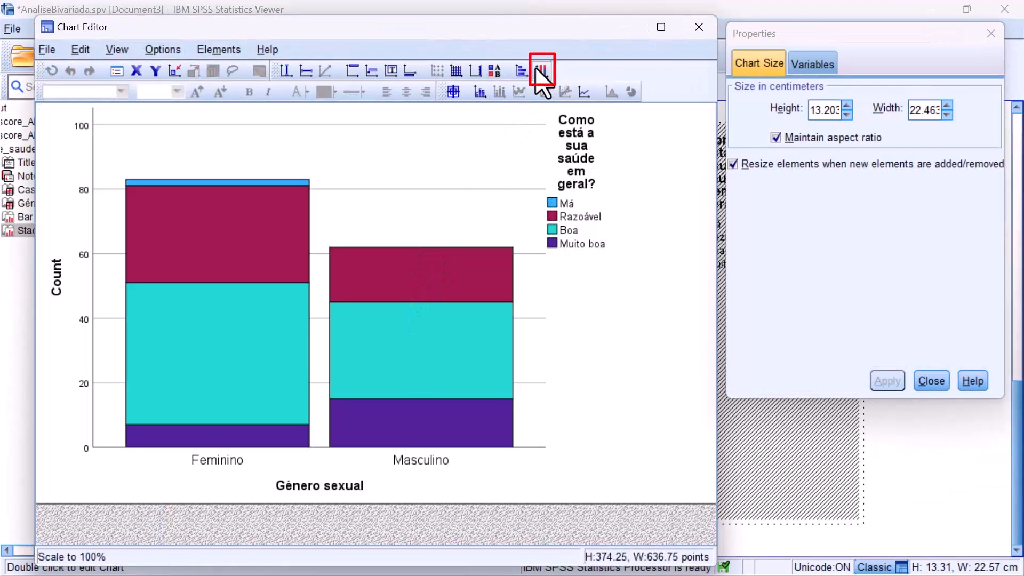
left_click(538, 70)
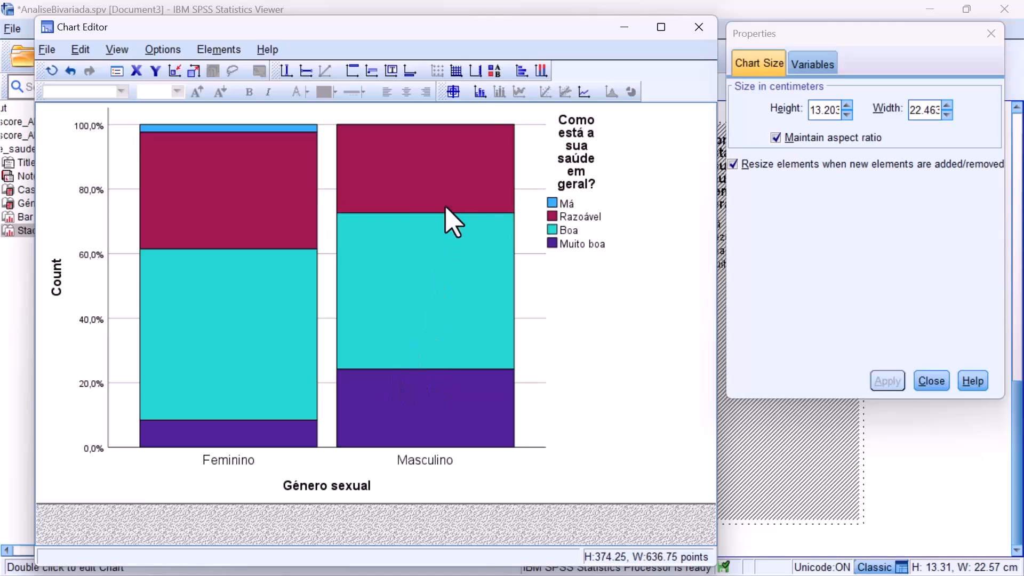
- Show data labels on the stacked bars and set their number format to 1 decimal place
left_click(481, 94)
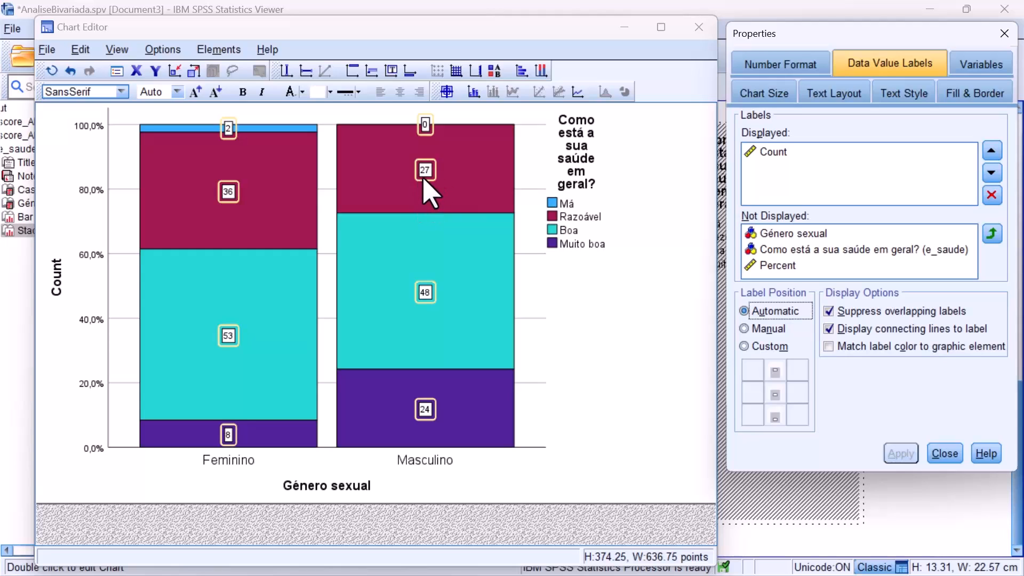
left_click(783, 66)
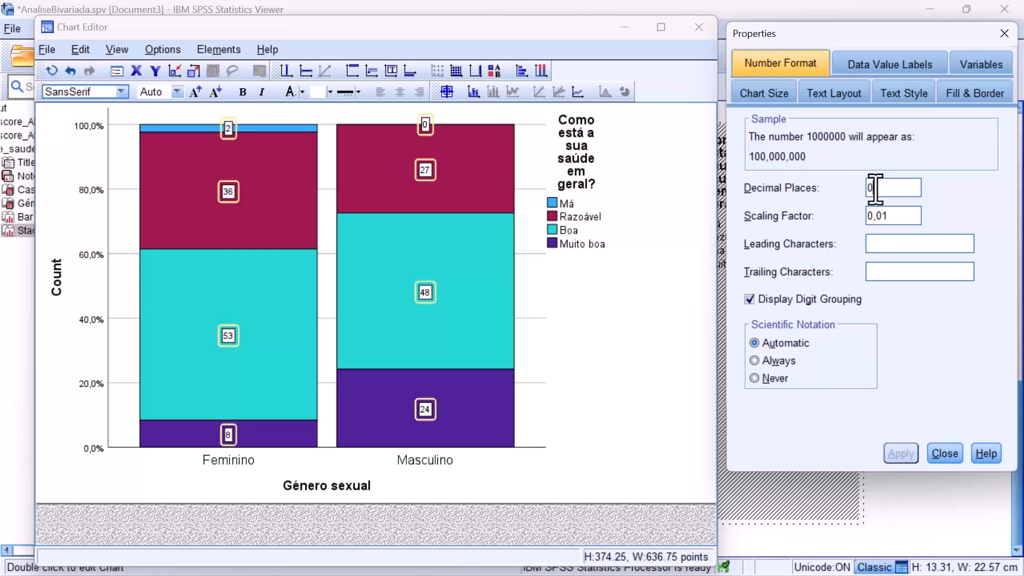
type("1")
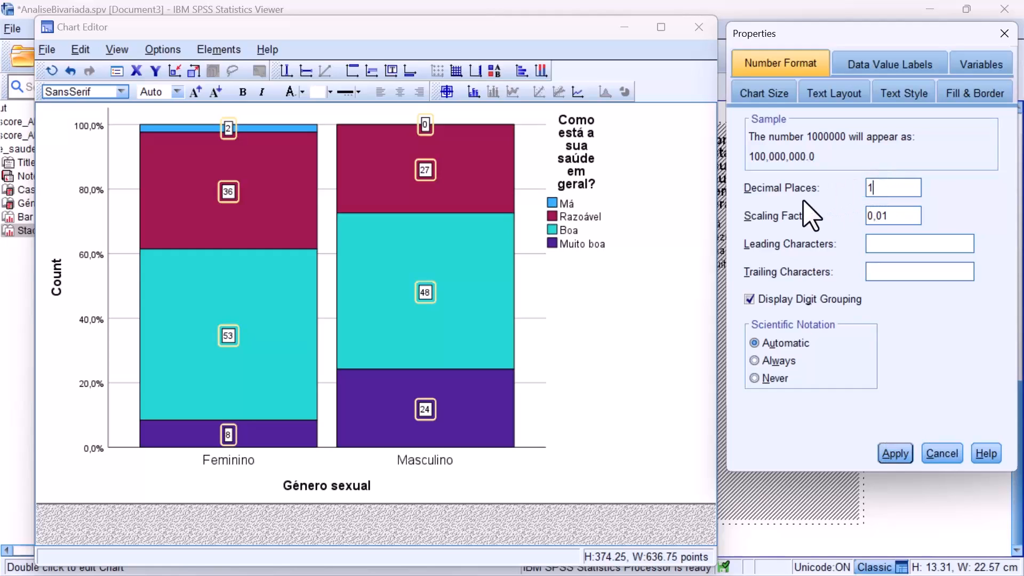
left_click(895, 454)
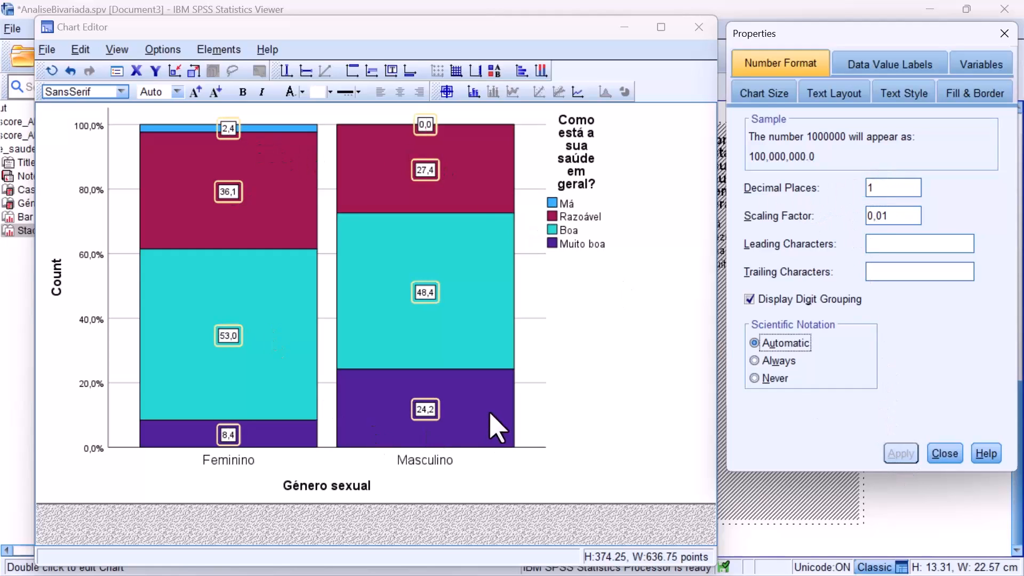
- Set the data labels' preferred text size to 11 and close the chart editor
left_click(905, 94)
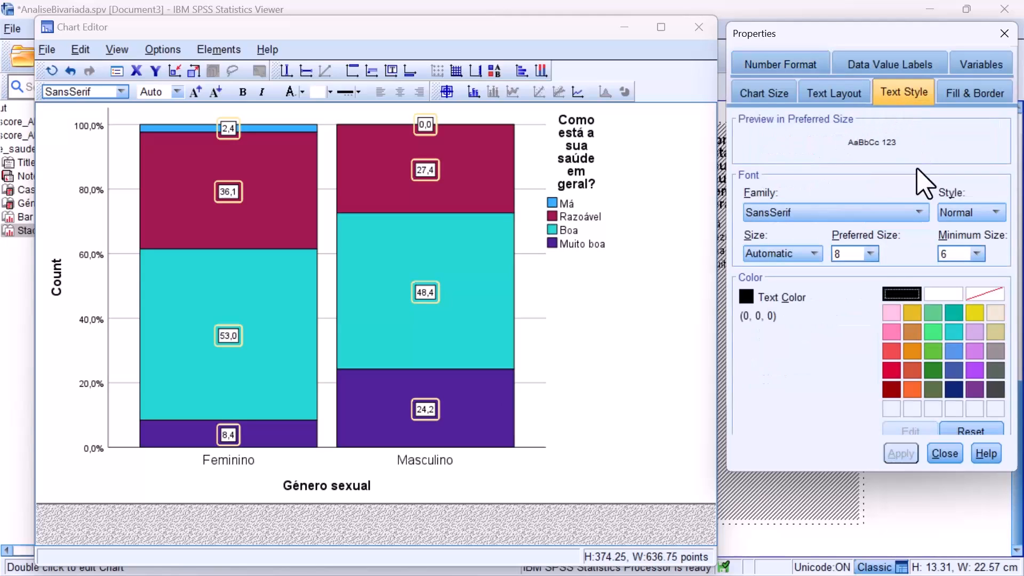
left_click(870, 254)
left_click(853, 319)
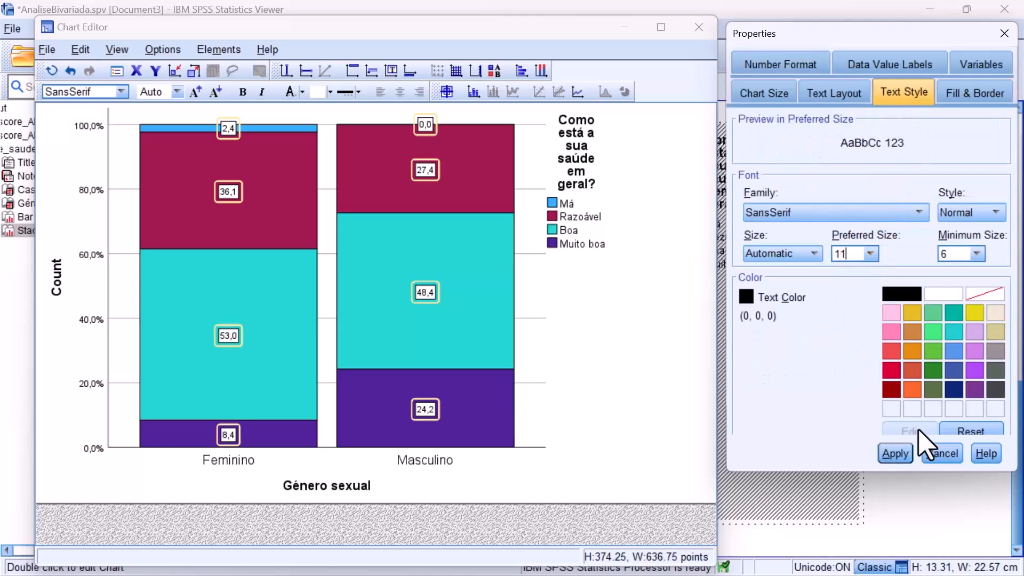
key("Return")
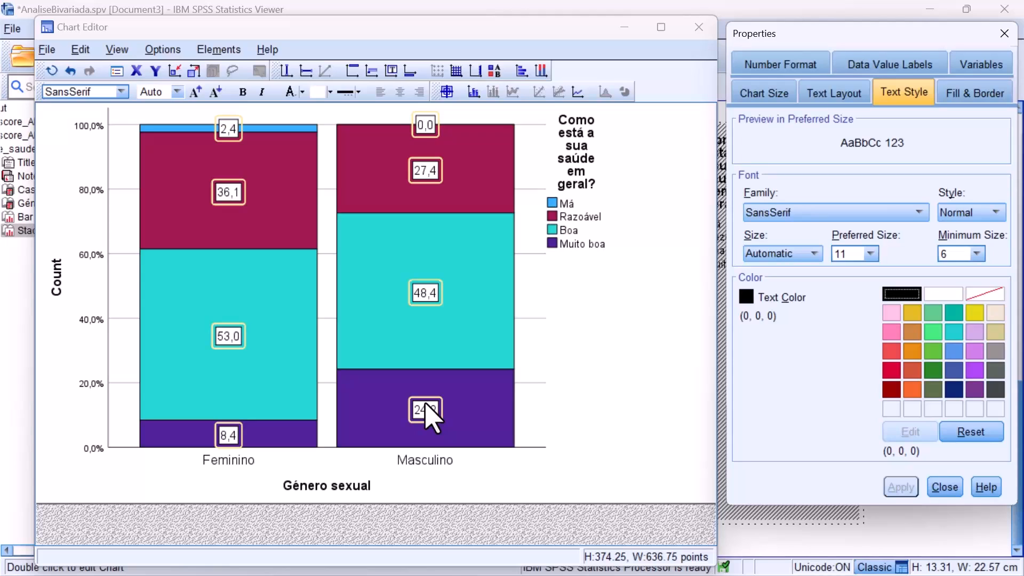
left_click(698, 30)
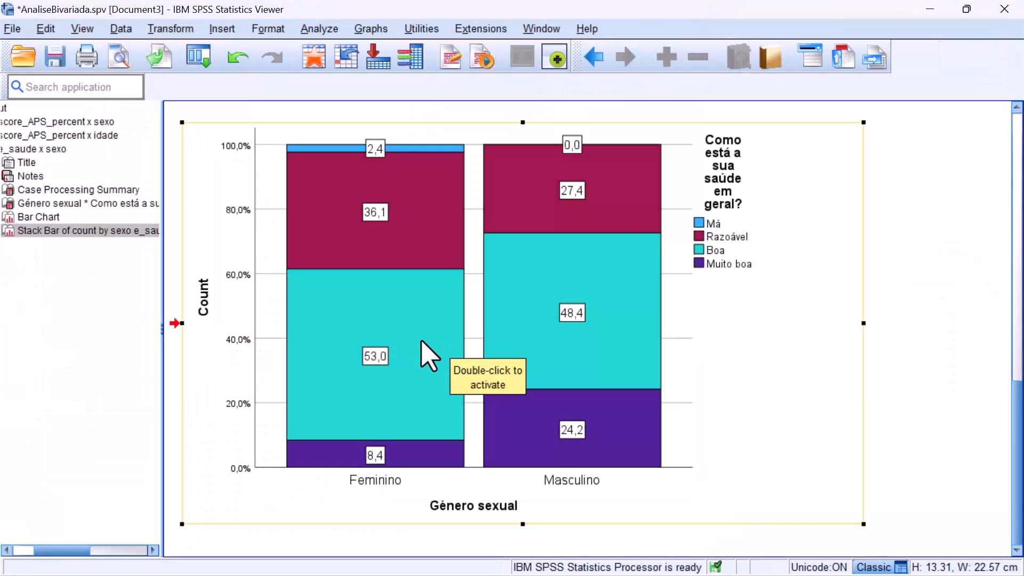
- Copy the last text item of the score_APS_percent x idade block and paste it after the stacked bar chart in e_saude x sexo
left_click(19, 135)
left_click(60, 392)
right_click(61, 389)
left_click(48, 488)
right_click(49, 489)
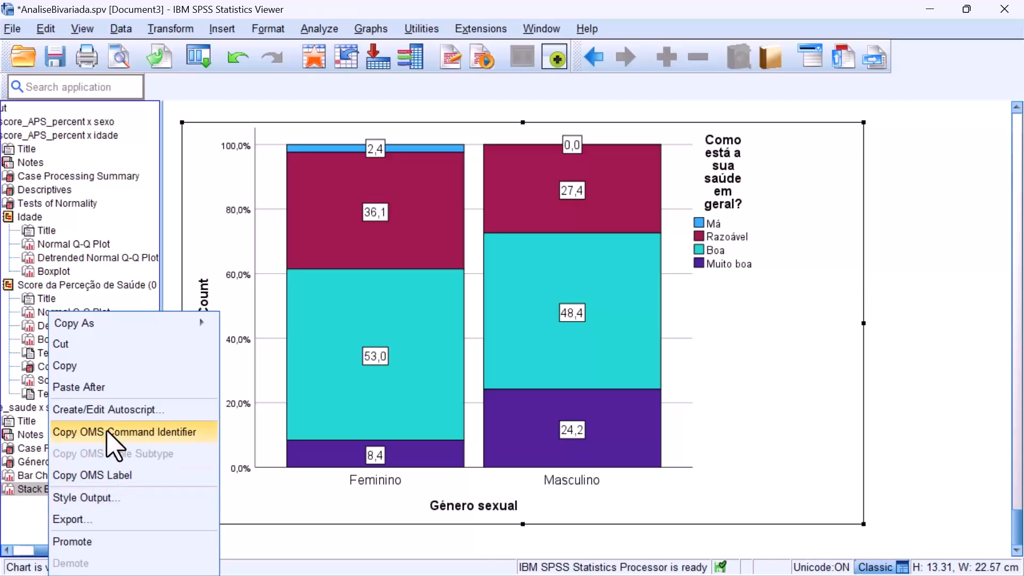
left_click(165, 385)
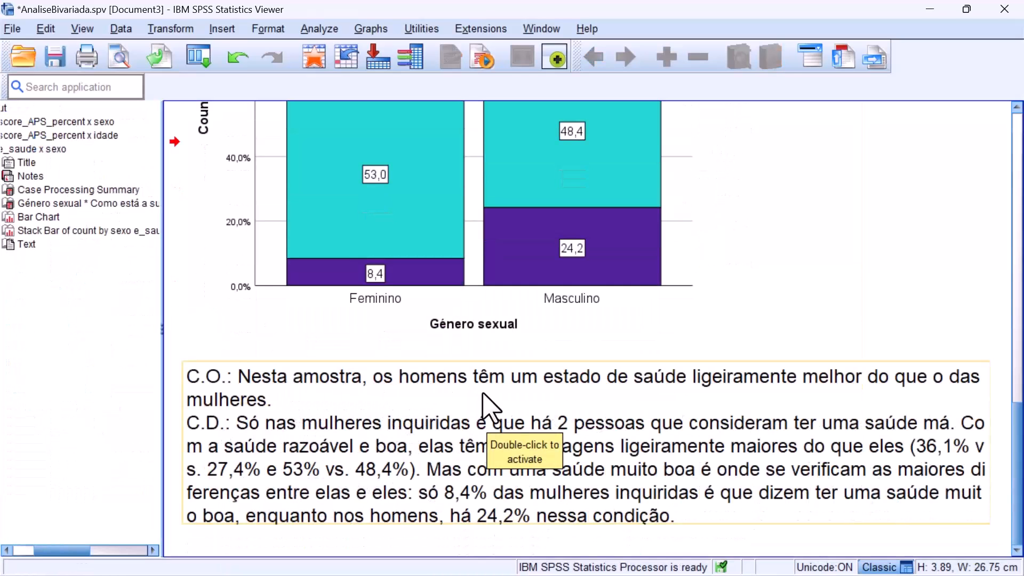
- Open the e_saude x sexo conclusion text, check it against the crosstabulation of counts and percentages, and leave the text editing
double_click(483, 406)
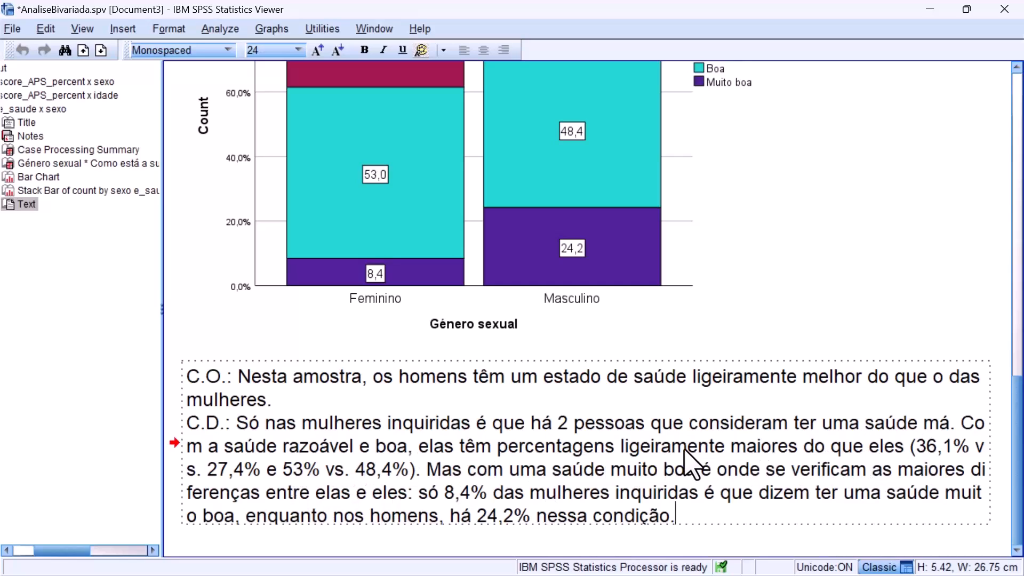
scroll(692, 464, "up", 5)
scroll(691, 463, "up", 7)
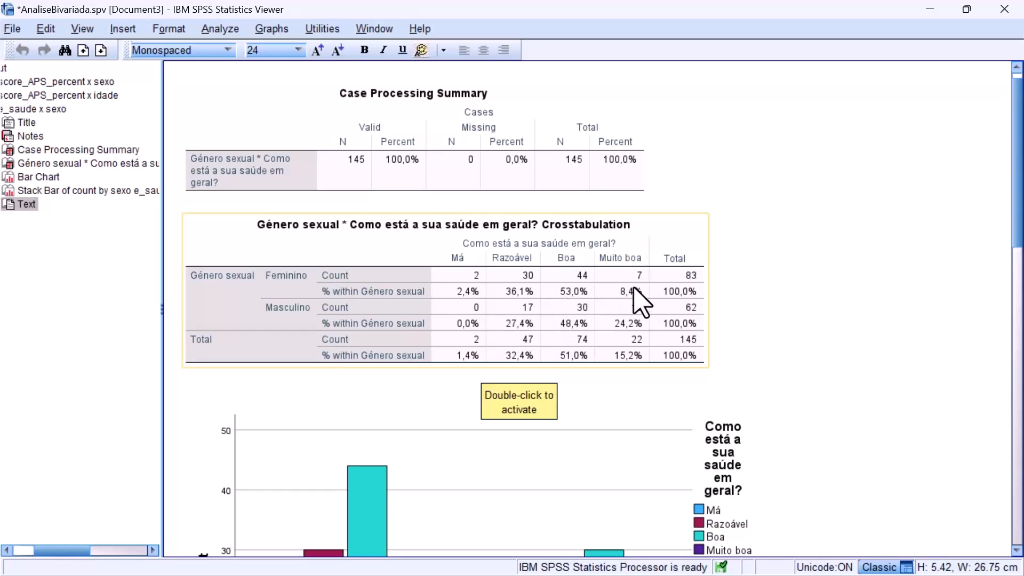
scroll(693, 350, "down", 10)
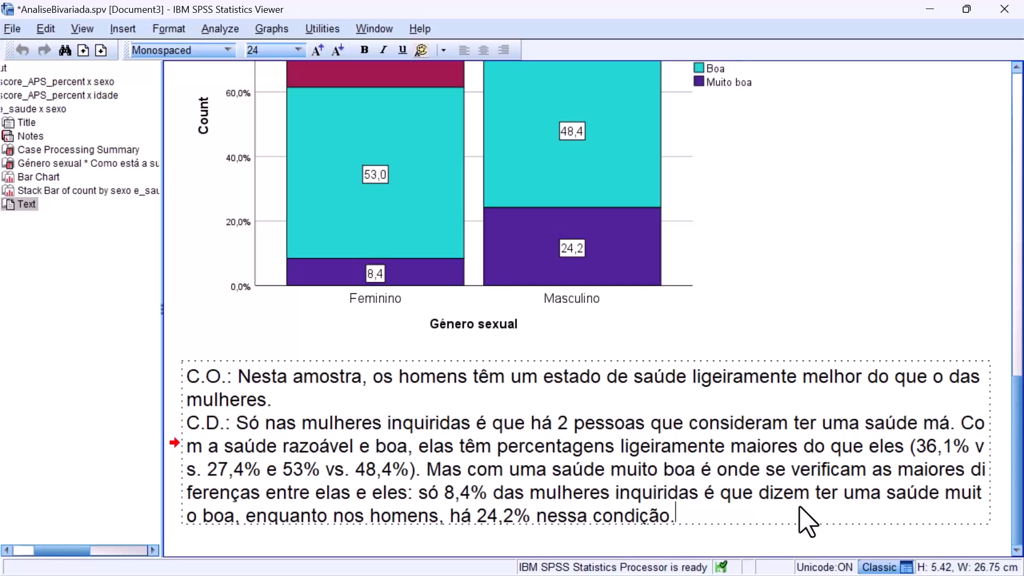
left_click(804, 320)
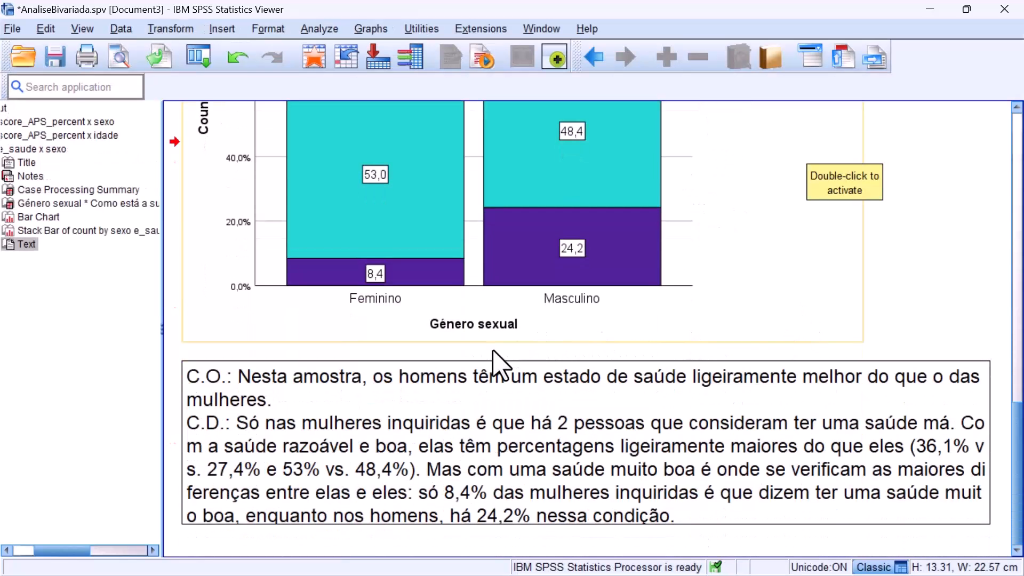
- Save the output file with the e_saude x sexo block collapsed and switch to 02_CicloDeTrab.docx in Word
scroll(120, 324, "left", 5)
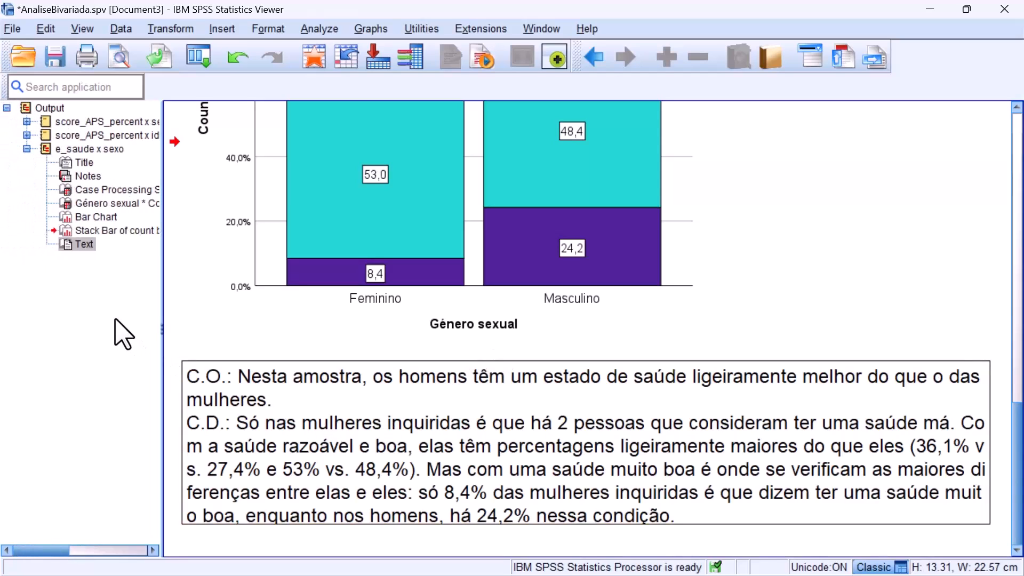
left_click(27, 149)
left_click(55, 56)
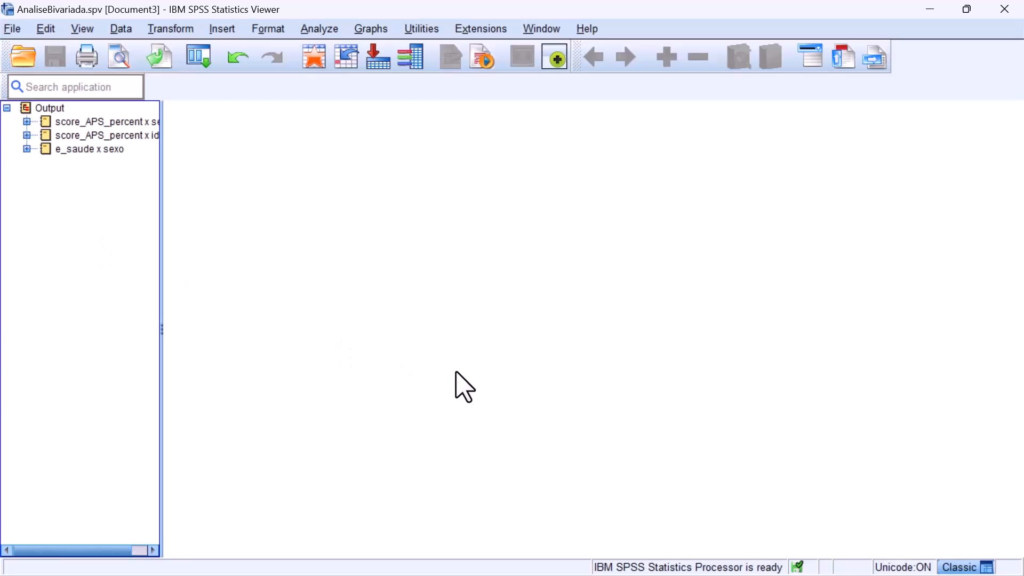
key("alt+Tab")
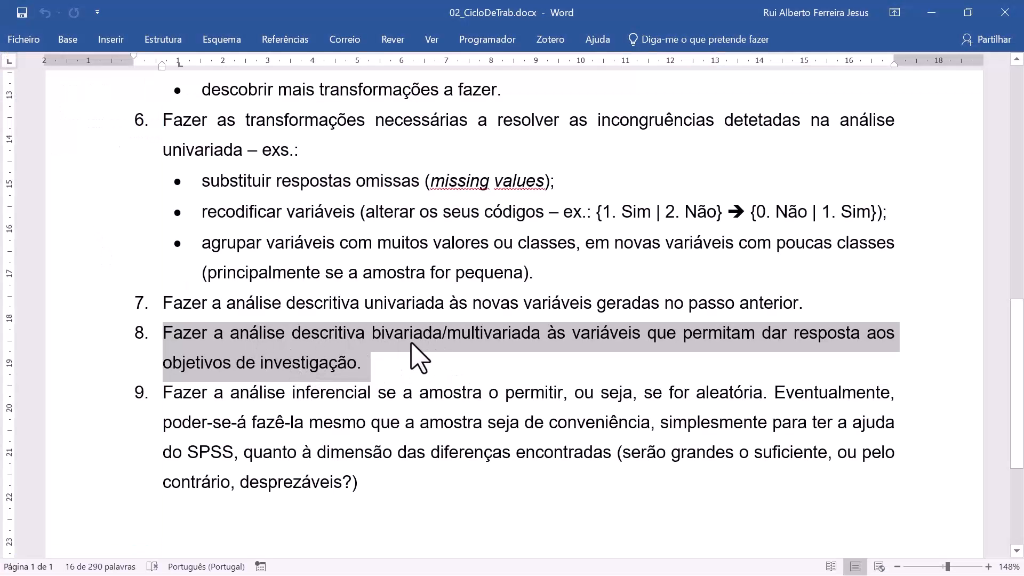